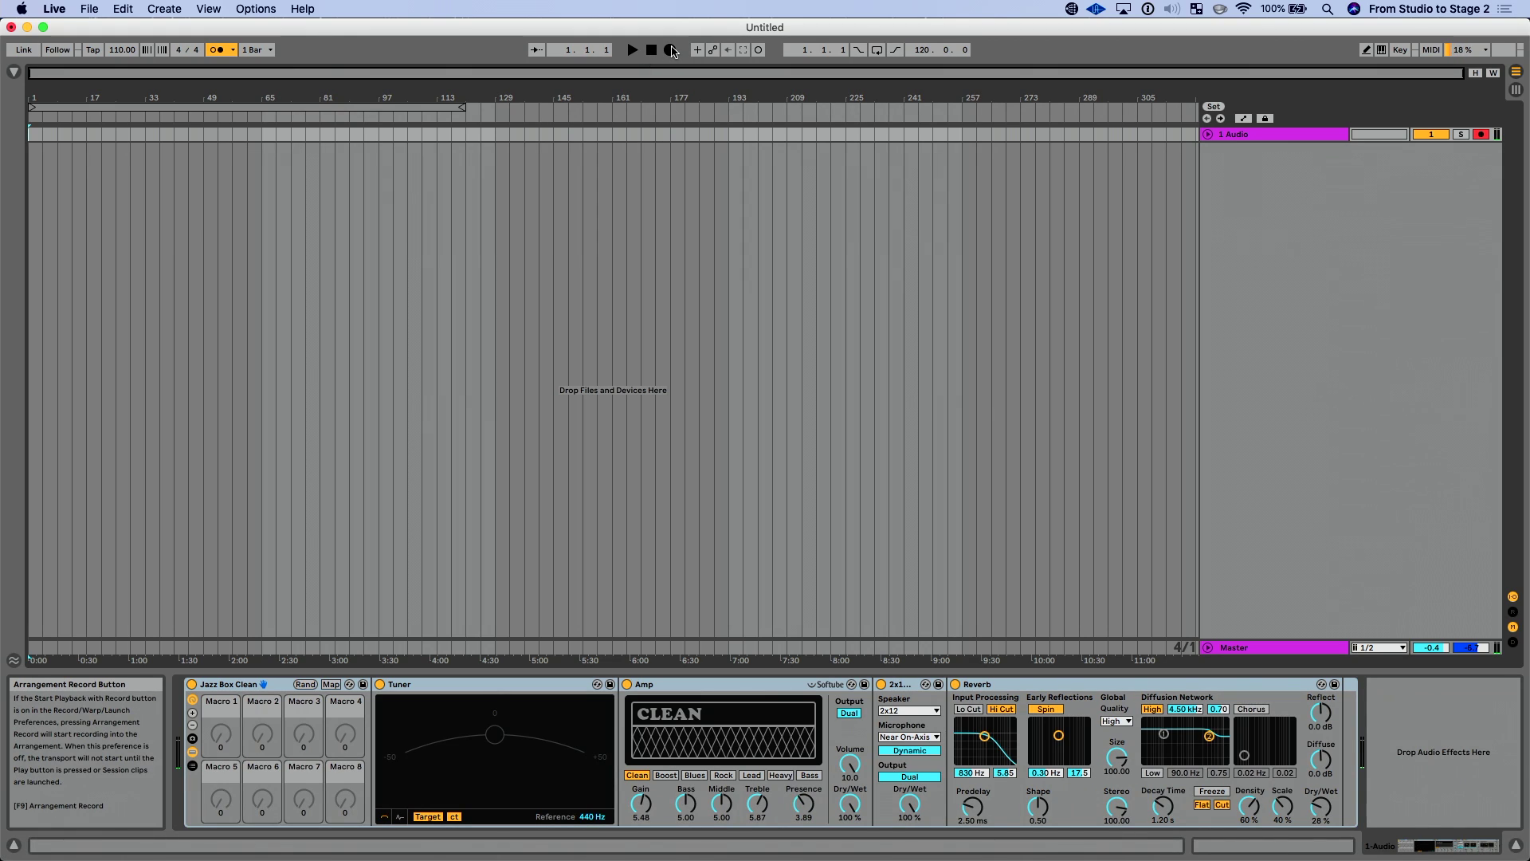
Record a first take of six bars on the 1 Audio track and return to the start of the arrangement.
click(670, 50)
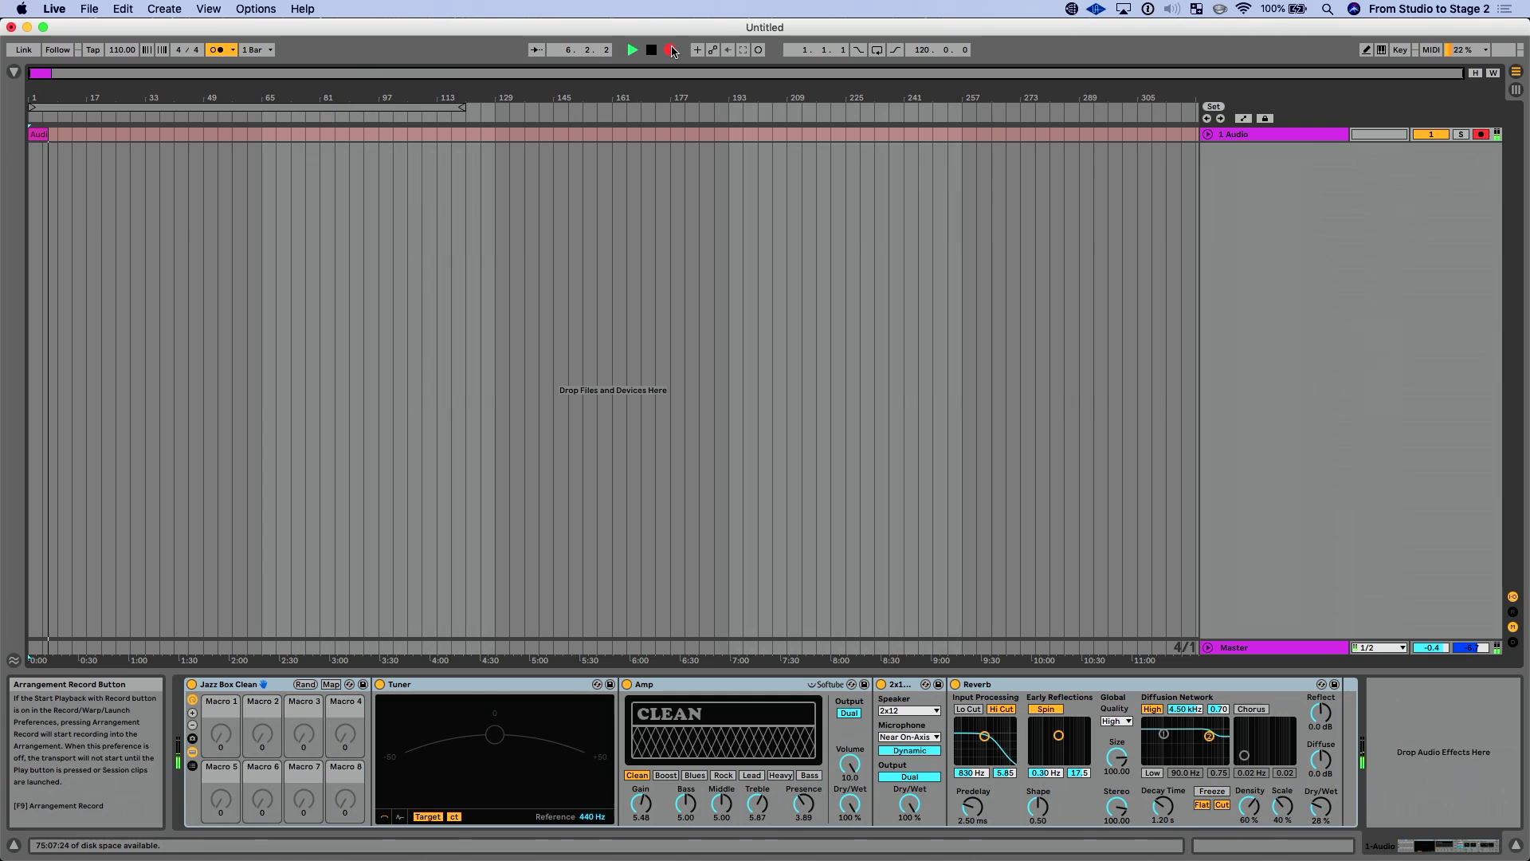
click(672, 51)
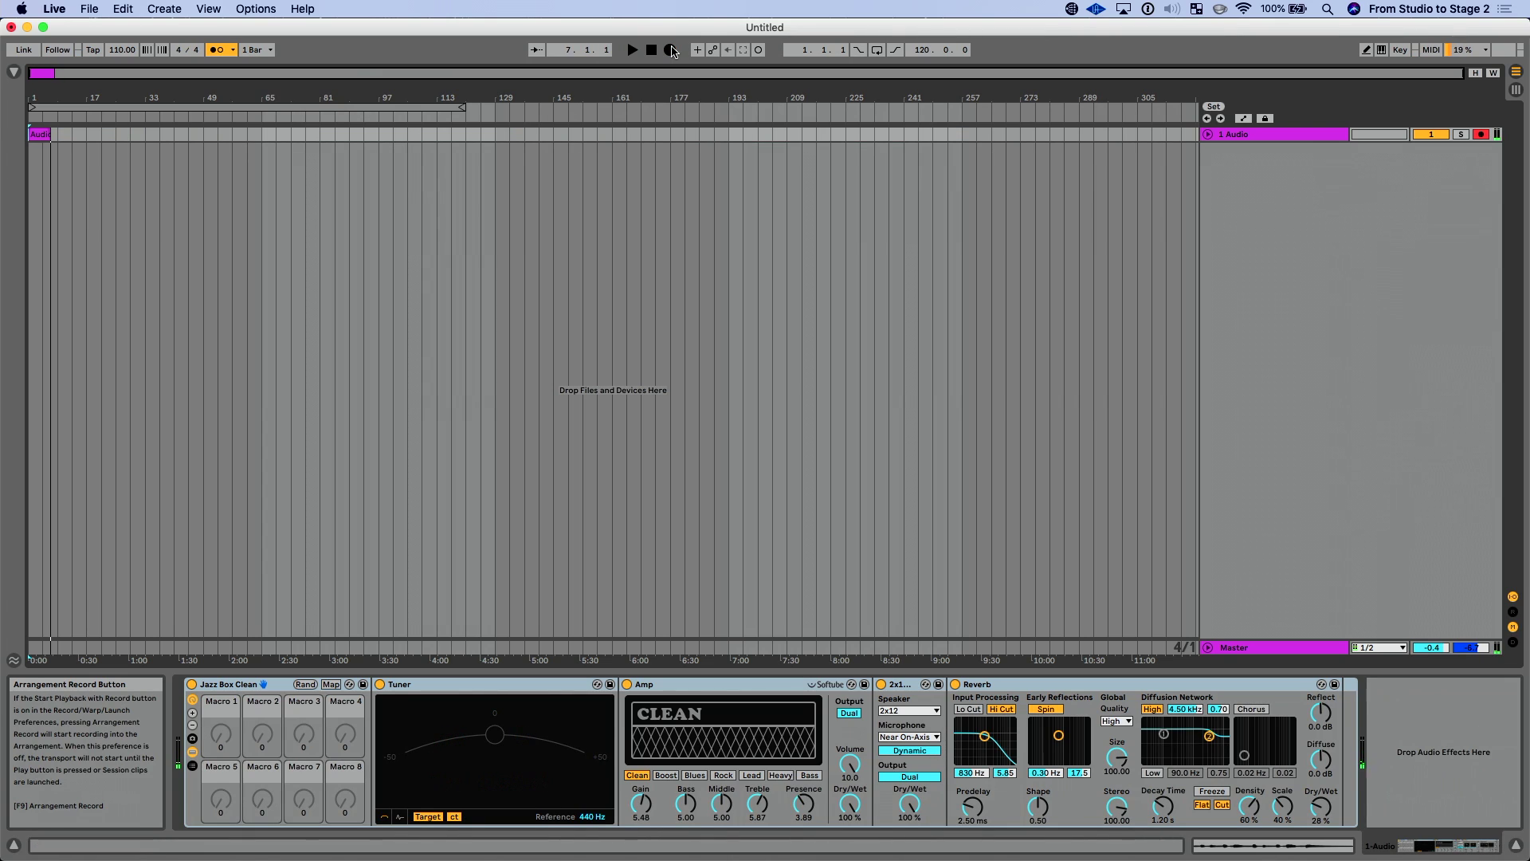
click(650, 54)
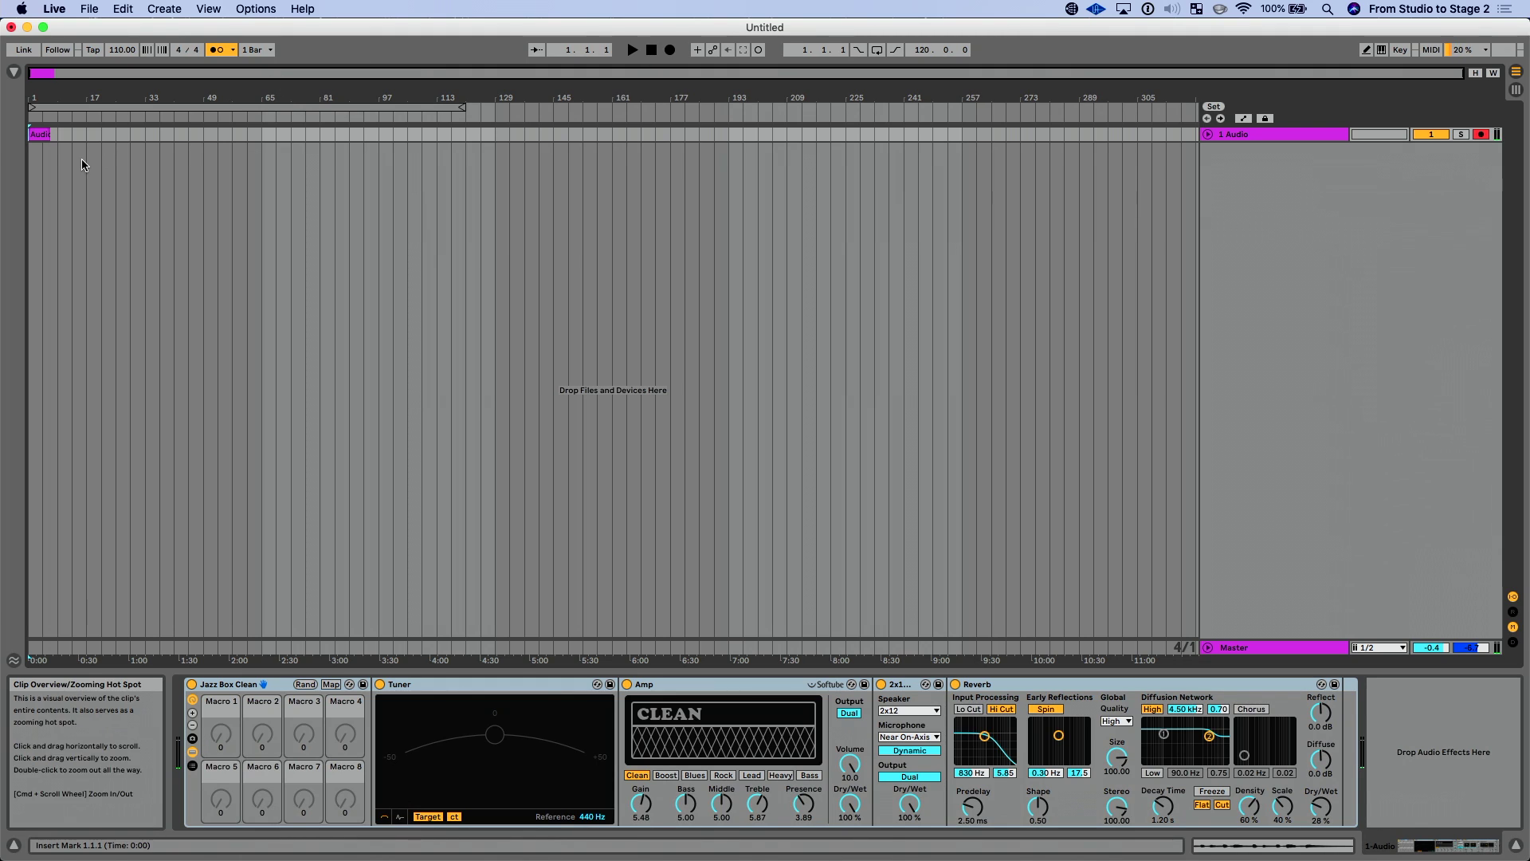
Record a second six-bar take over the first one and unfold the 1 Audio track.
click(670, 50)
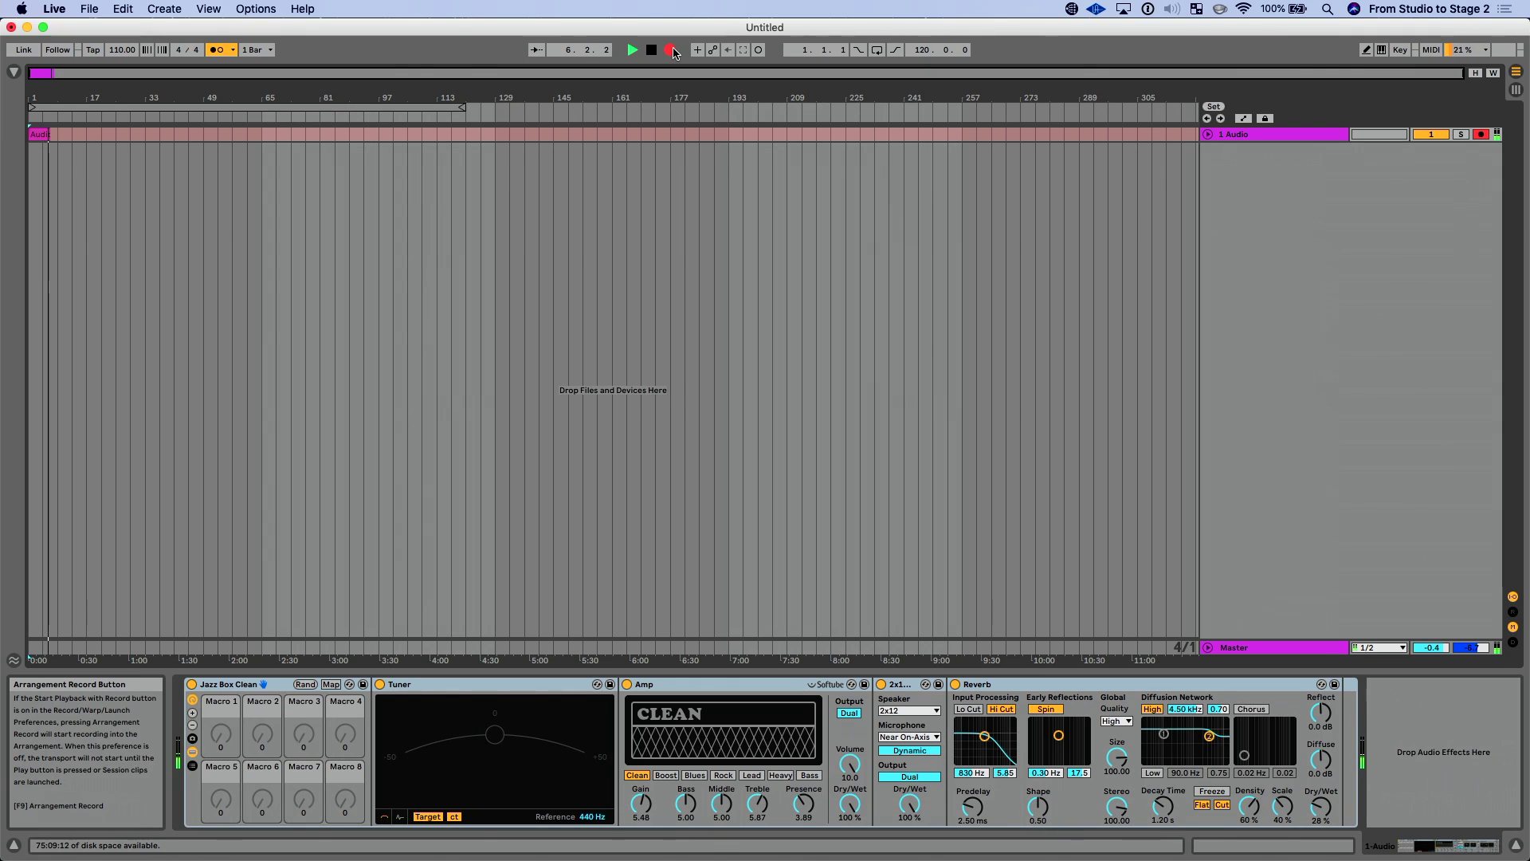
key(space)
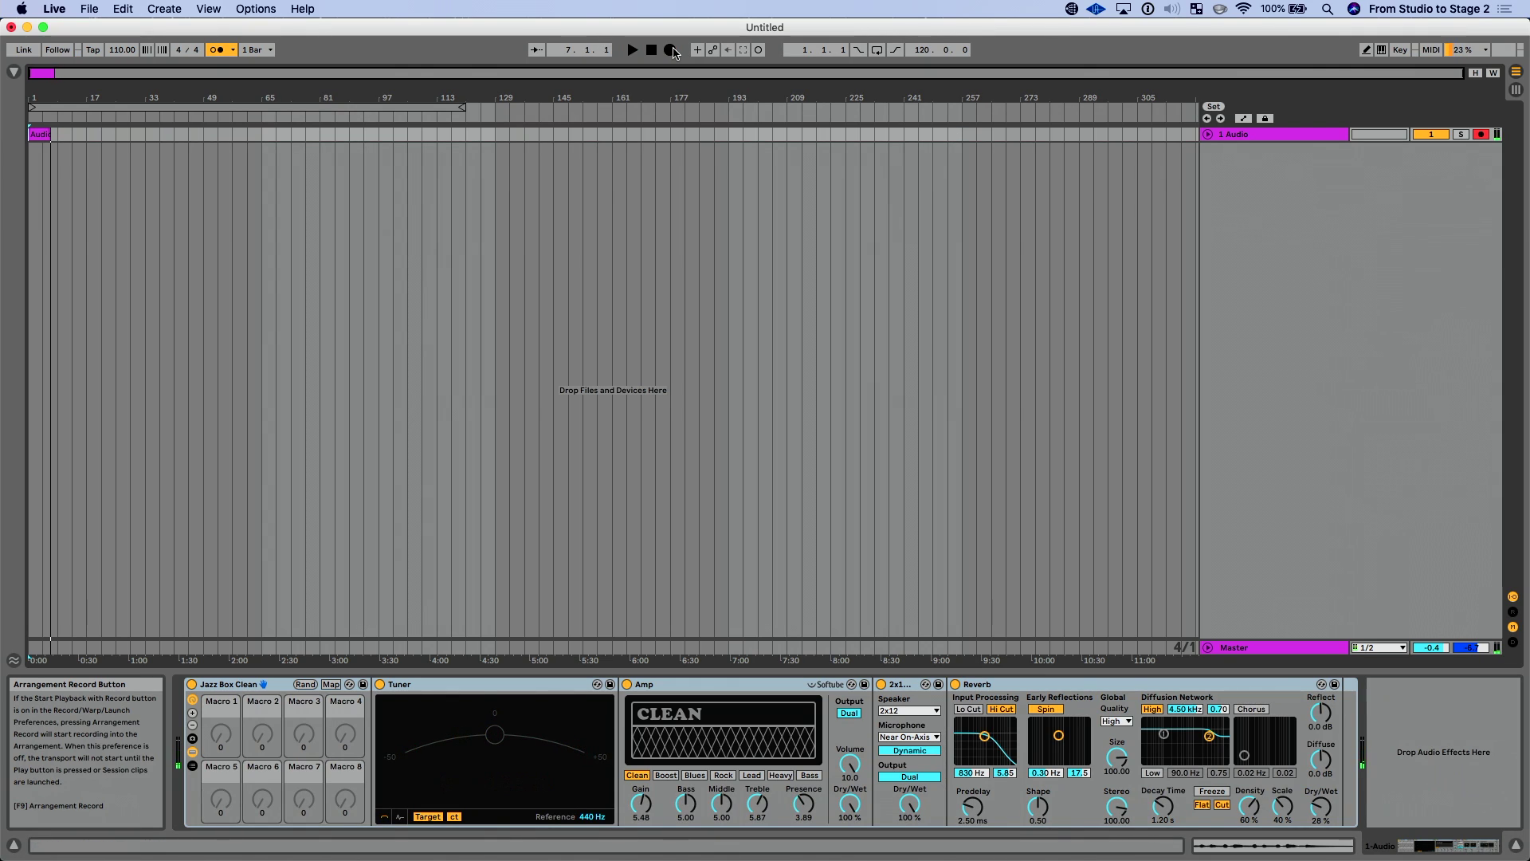
click(1208, 136)
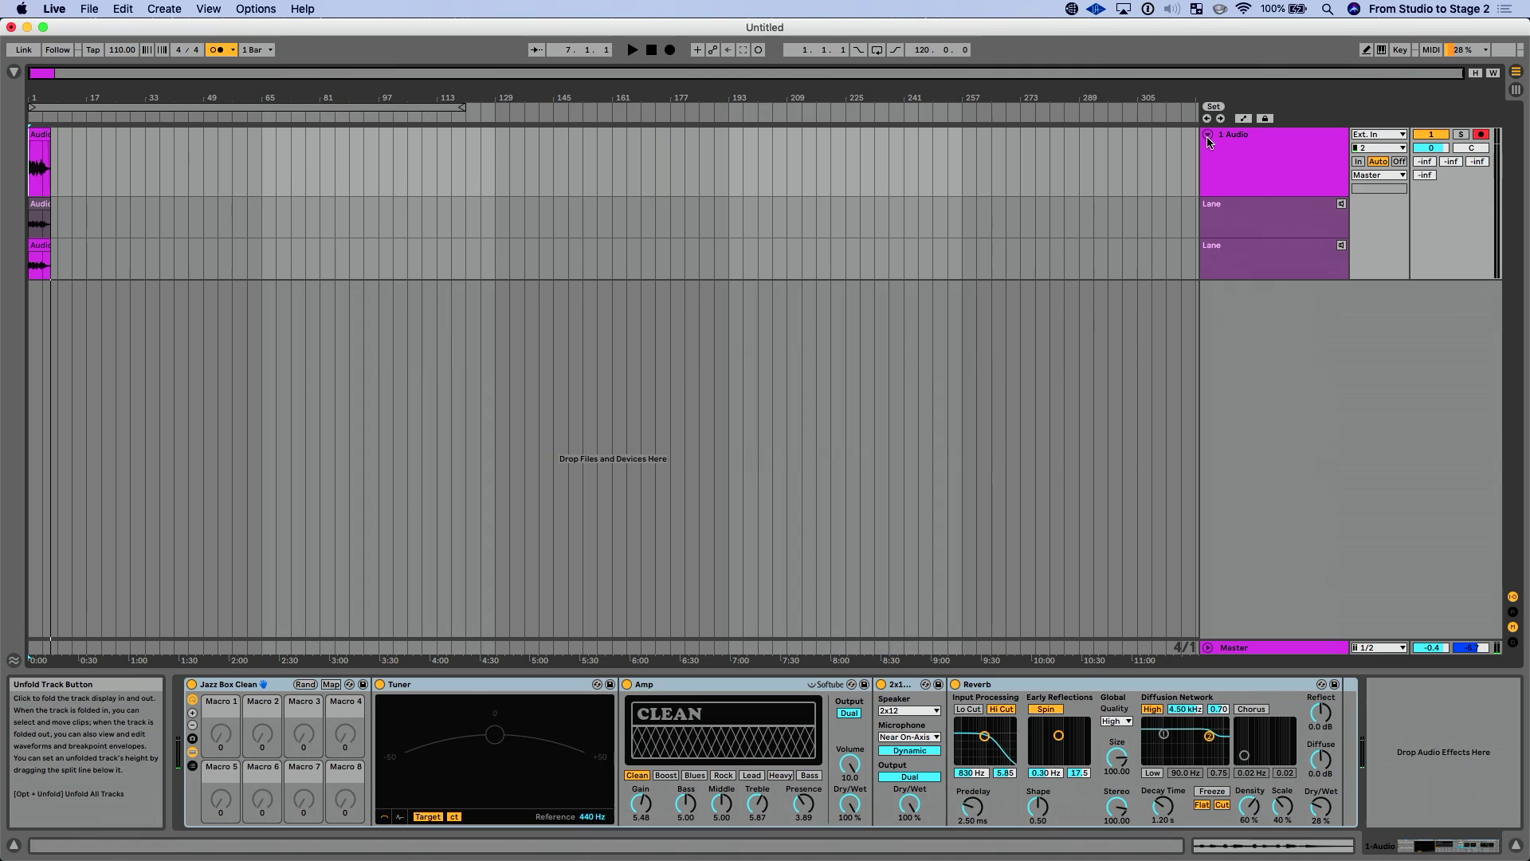
Select the full length of the second take, 1.1.1 to 7.1.1, in the lower take lane.
drag(54, 97, 154, 217)
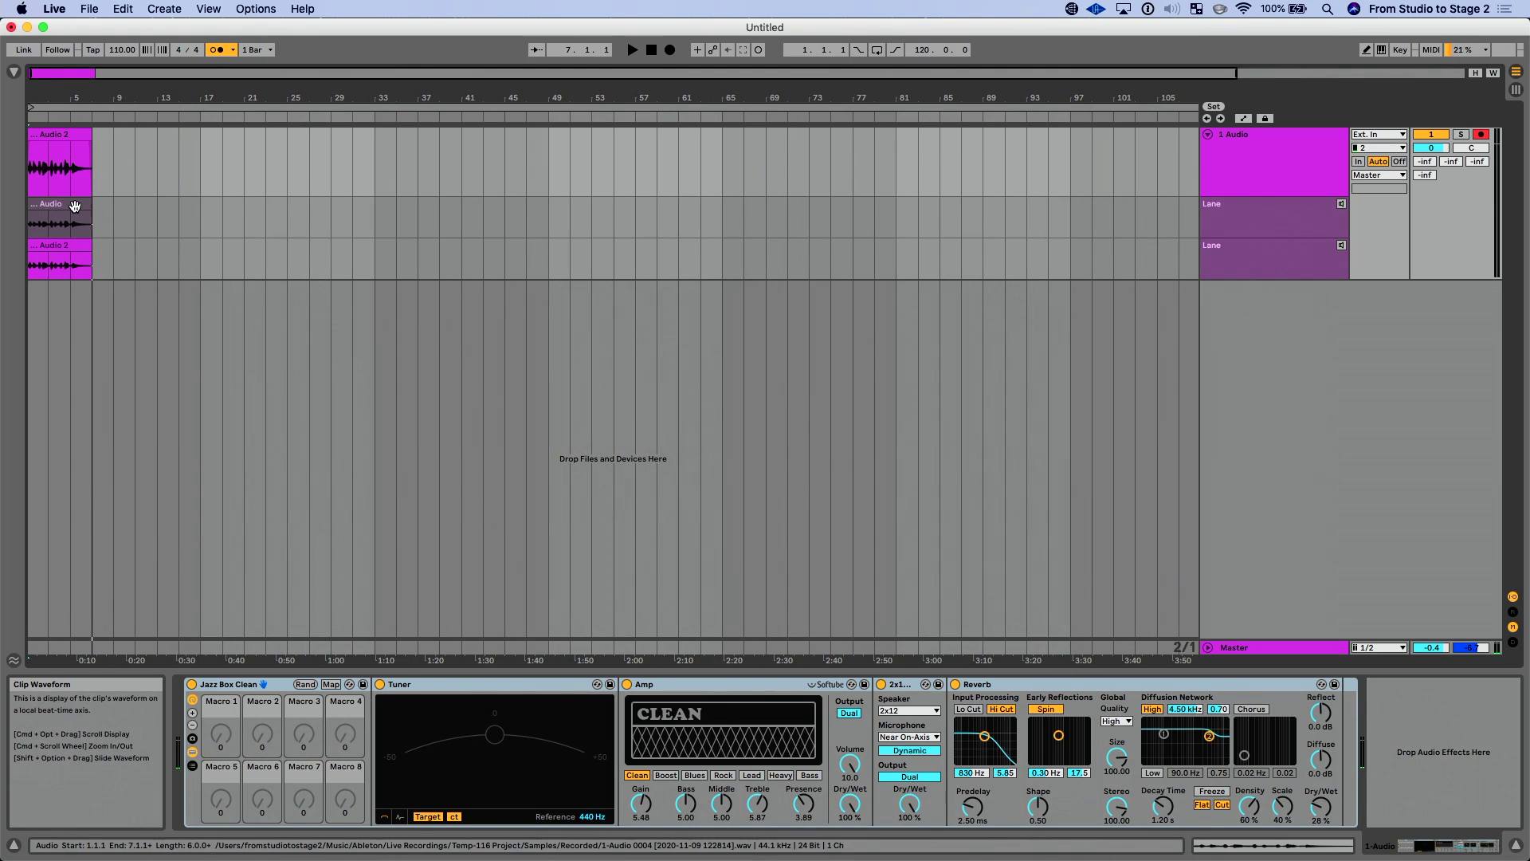
click(66, 243)
scroll(198, 254, left, 1)
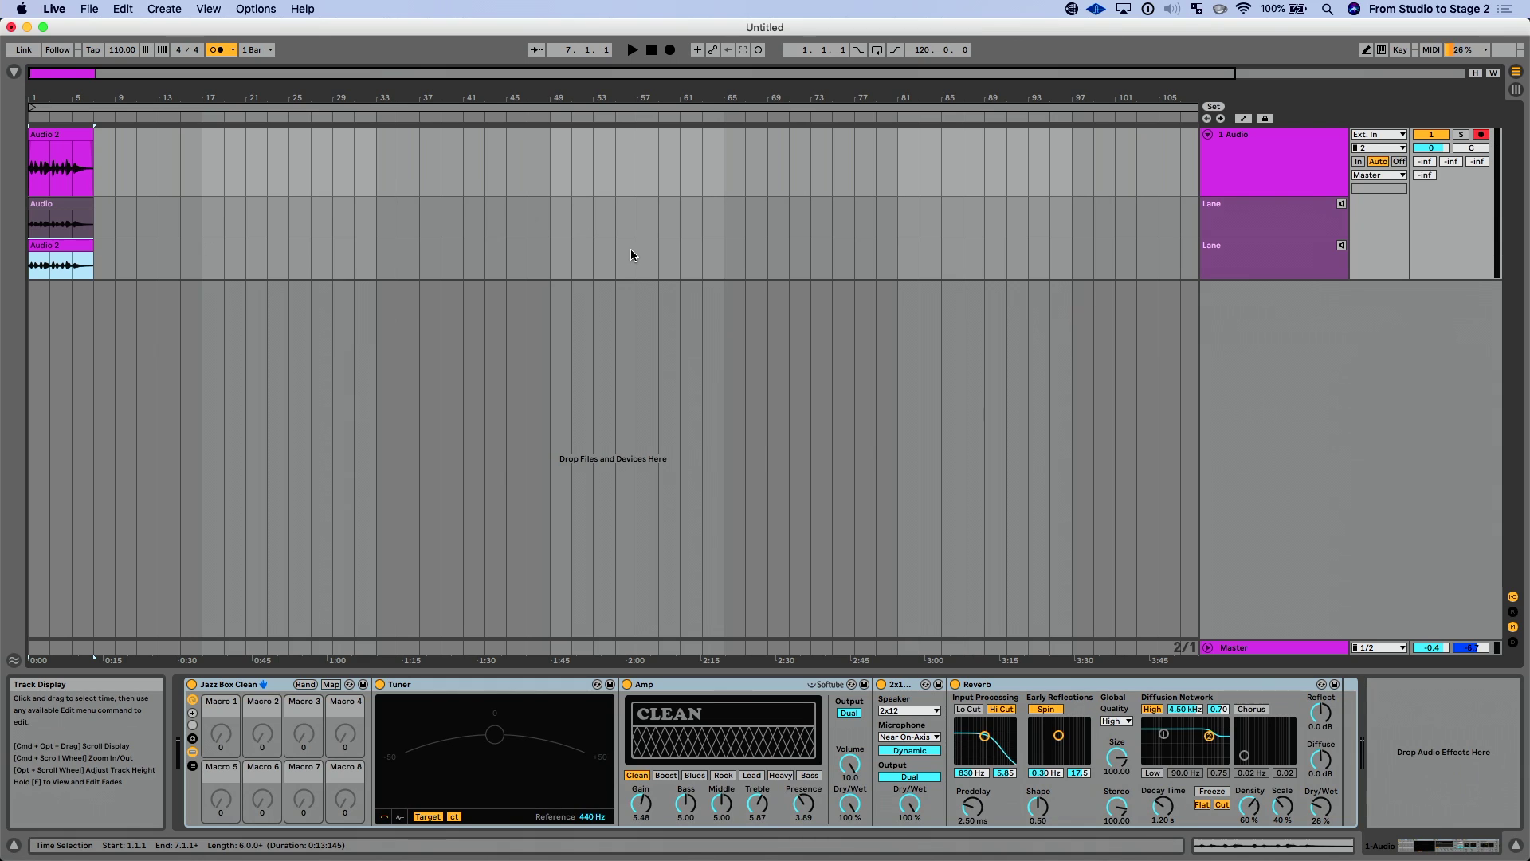
Hide the take lanes of the 1 Audio track and show them again.
right_click(1273, 135)
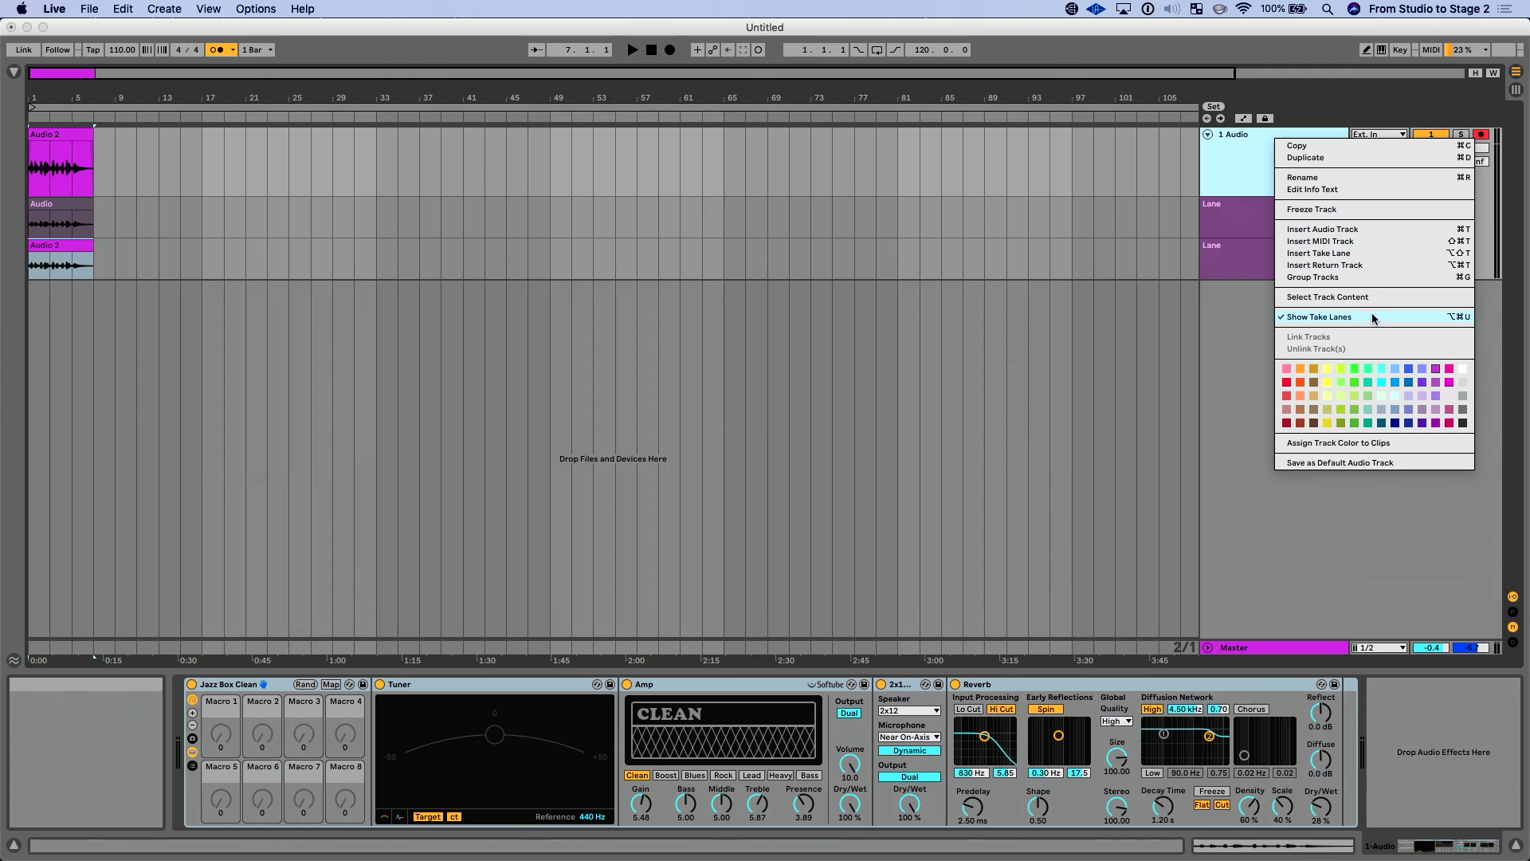
click(1232, 140)
right_click(1232, 140)
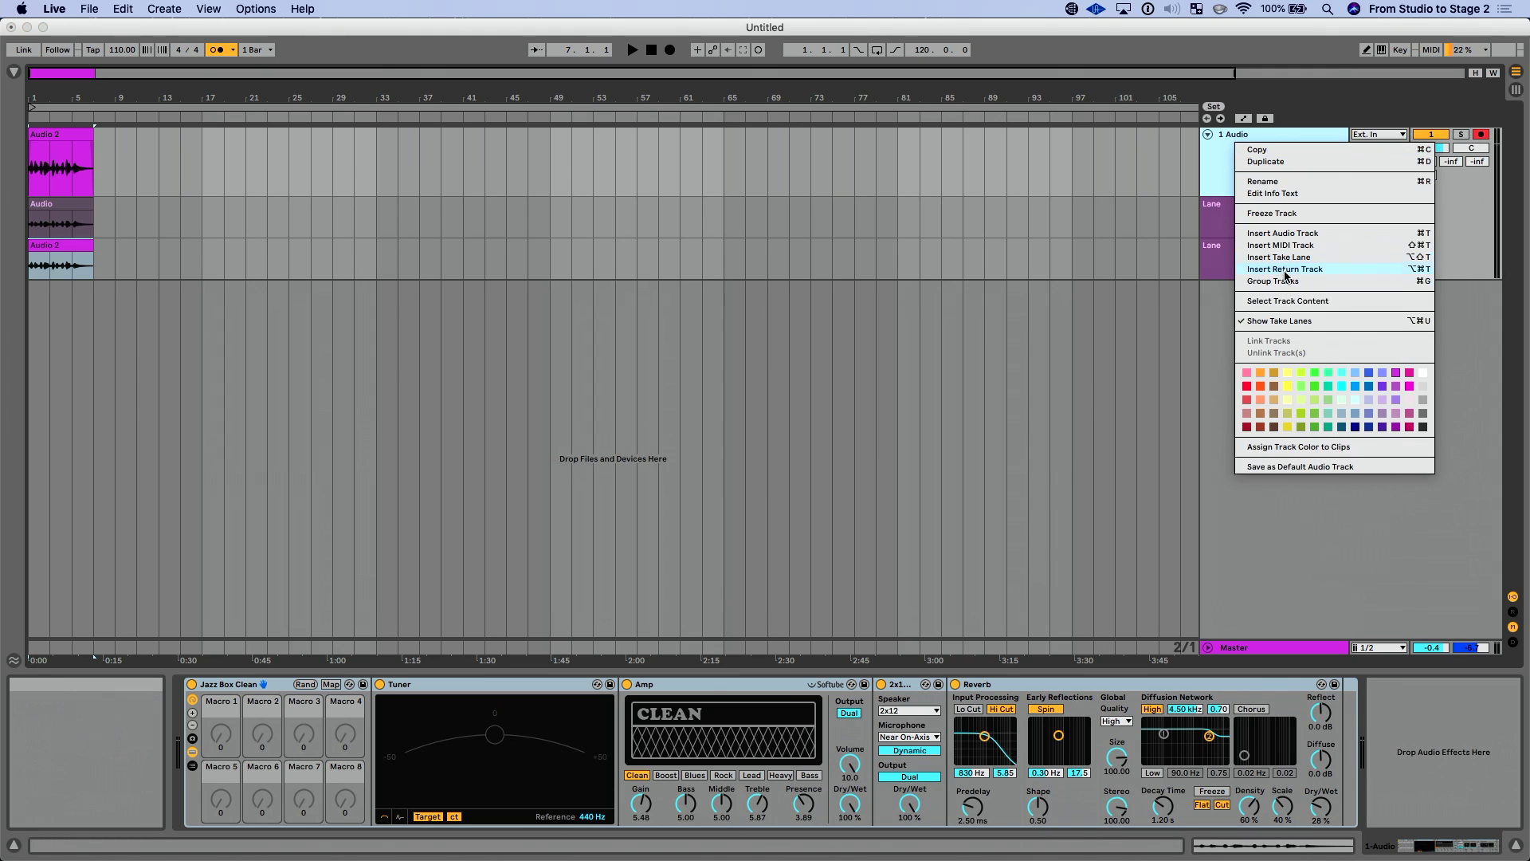
click(1311, 323)
right_click(1274, 190)
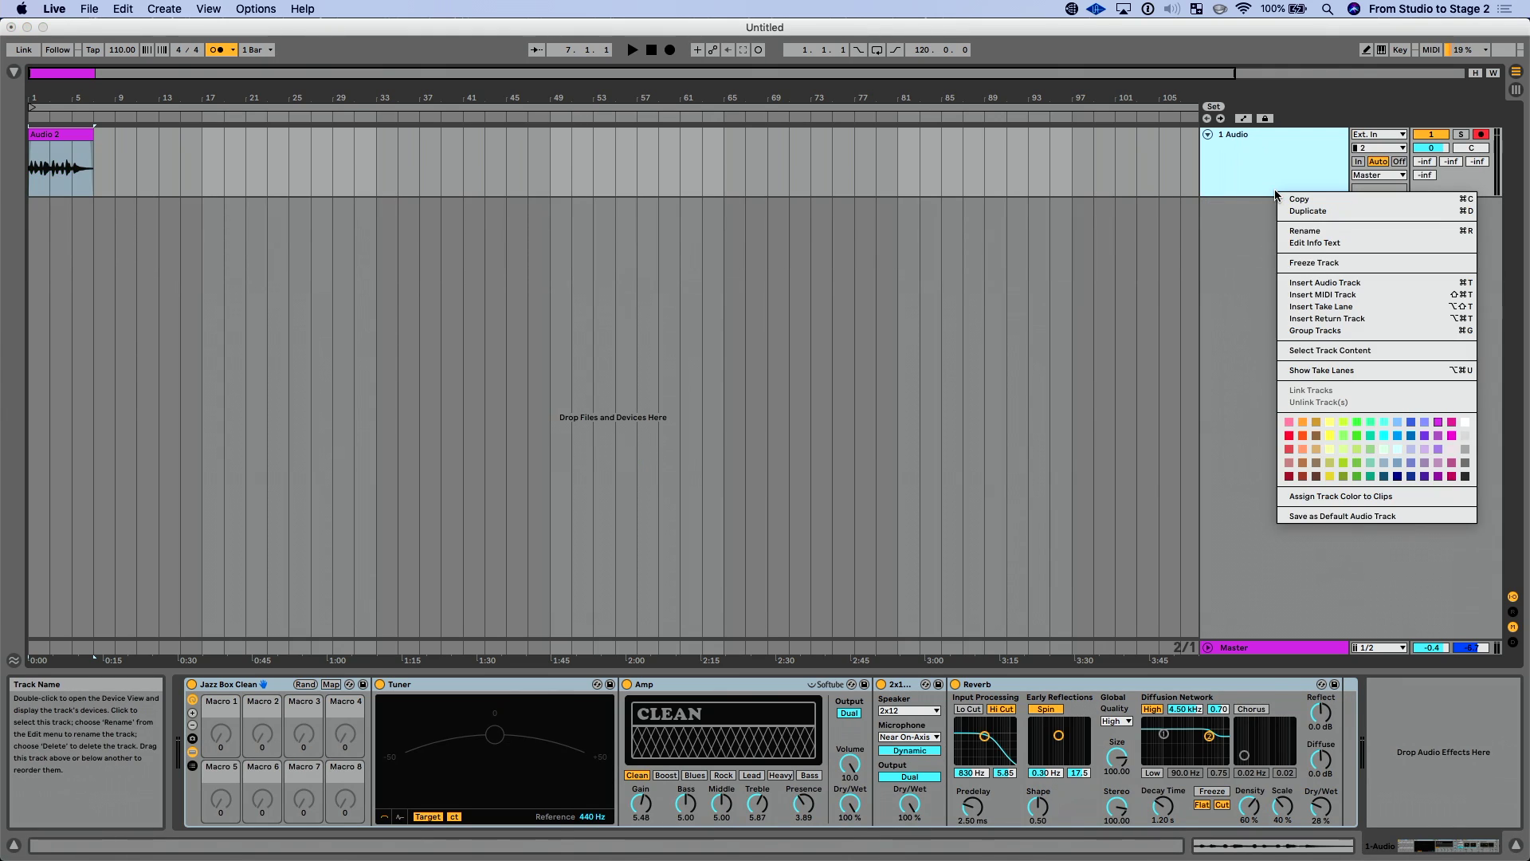
click(1321, 370)
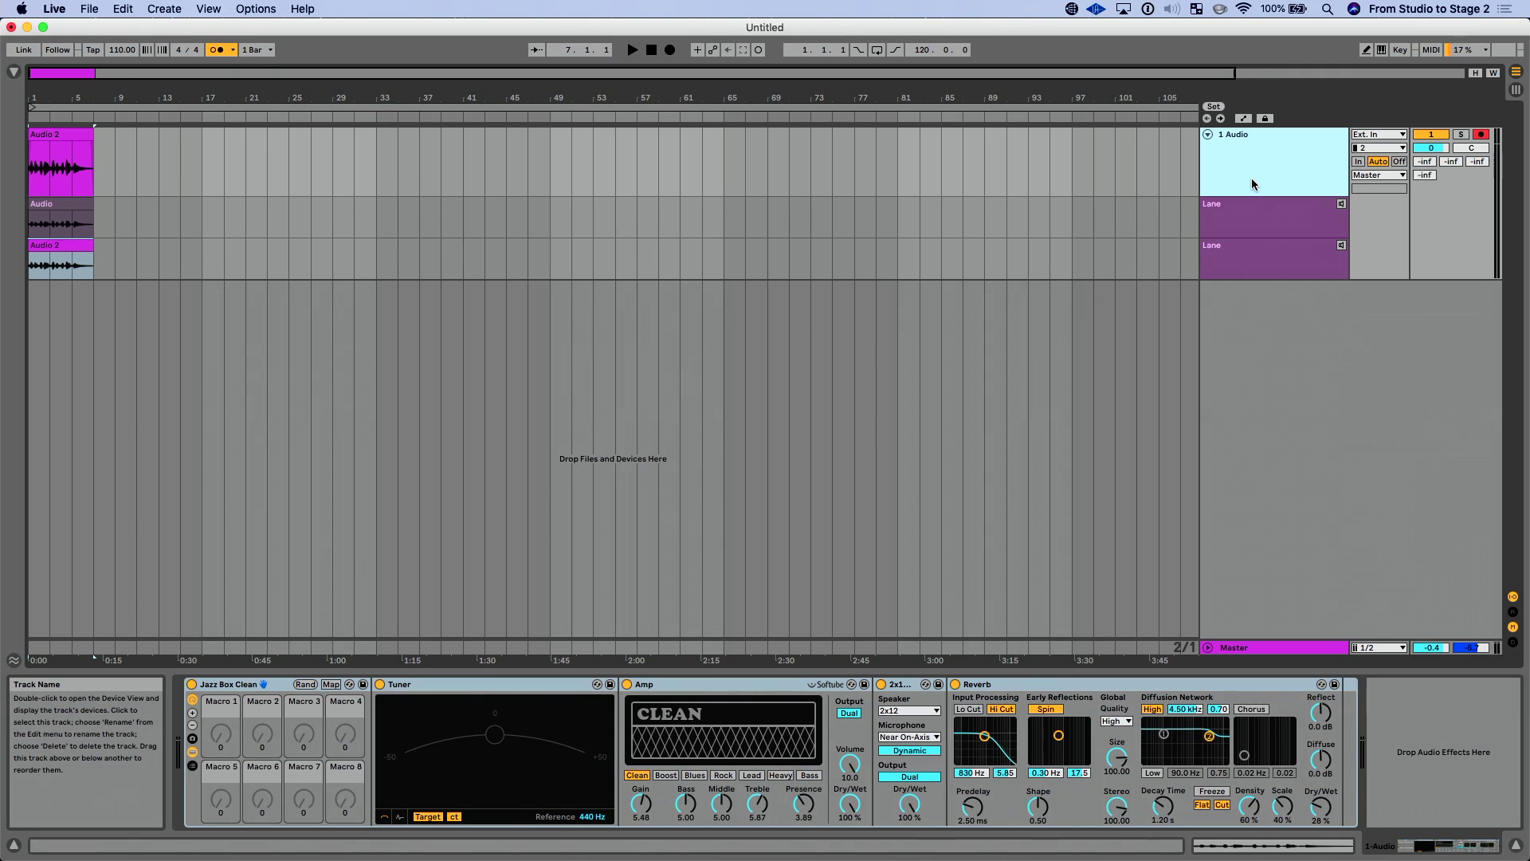
Toggle the display of the 1 Audio track's take lanes off and on twice.
key(super+alt+u)
key(super+alt+u)
key(super+alt+u)
key(super+alt+u)
Switch automation mode on and off, and fold and unfold the 1 Audio track.
click(1243, 119)
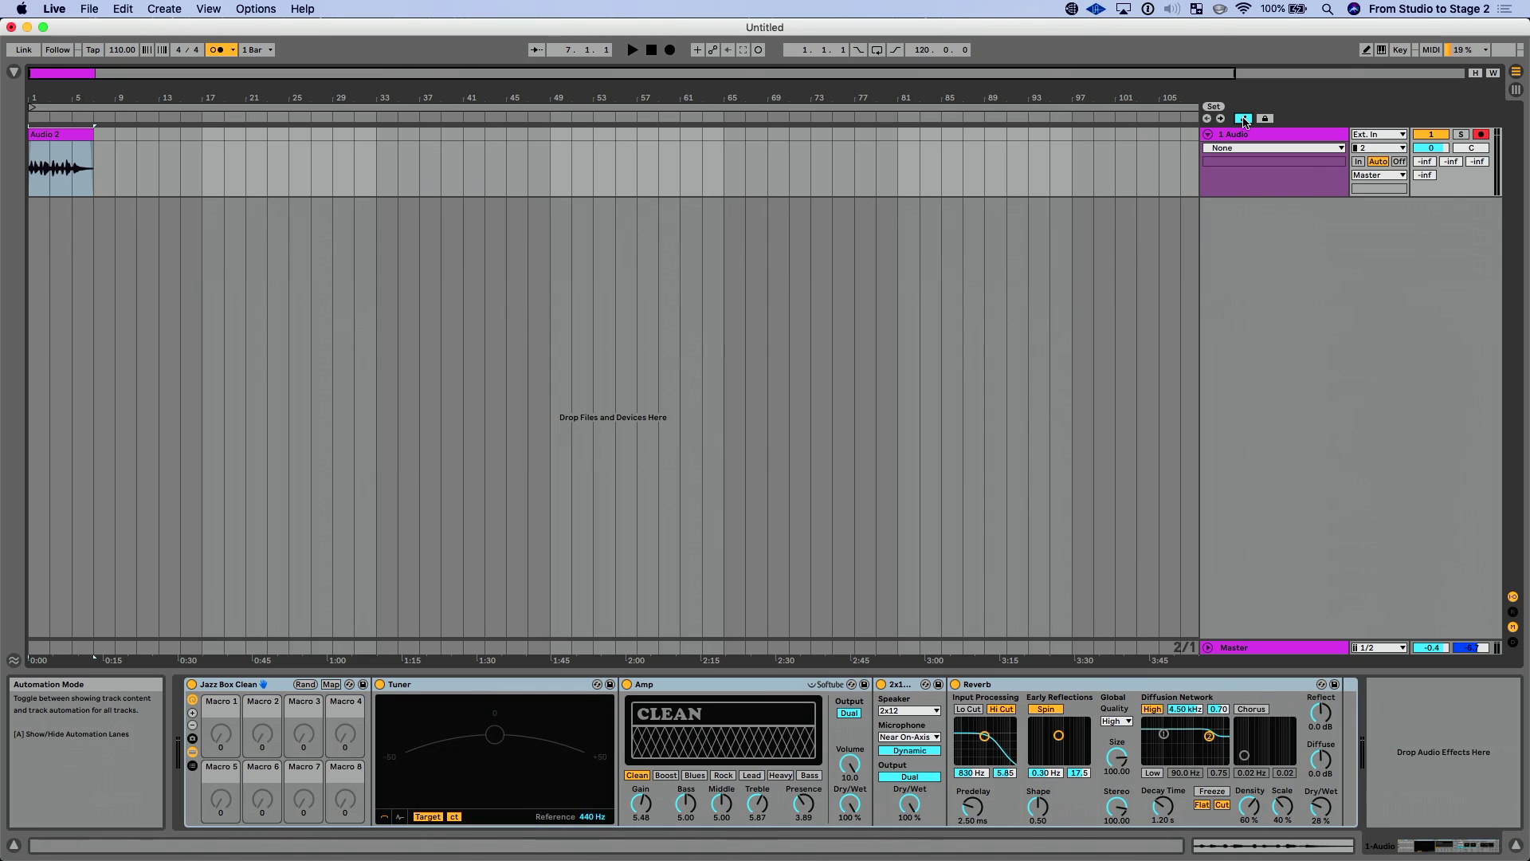
click(1243, 119)
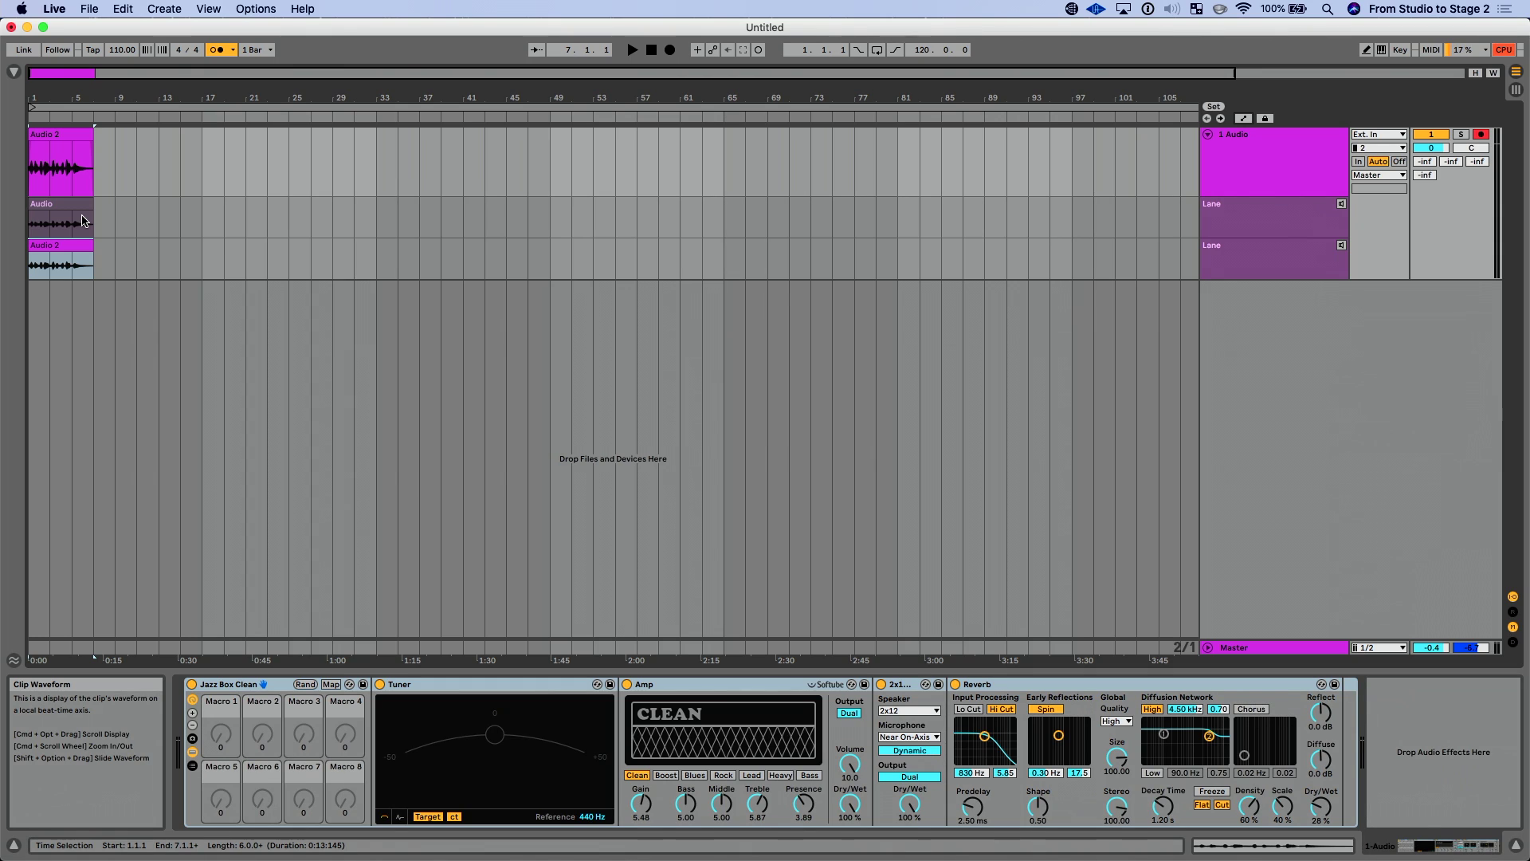
click(1206, 136)
click(1206, 136)
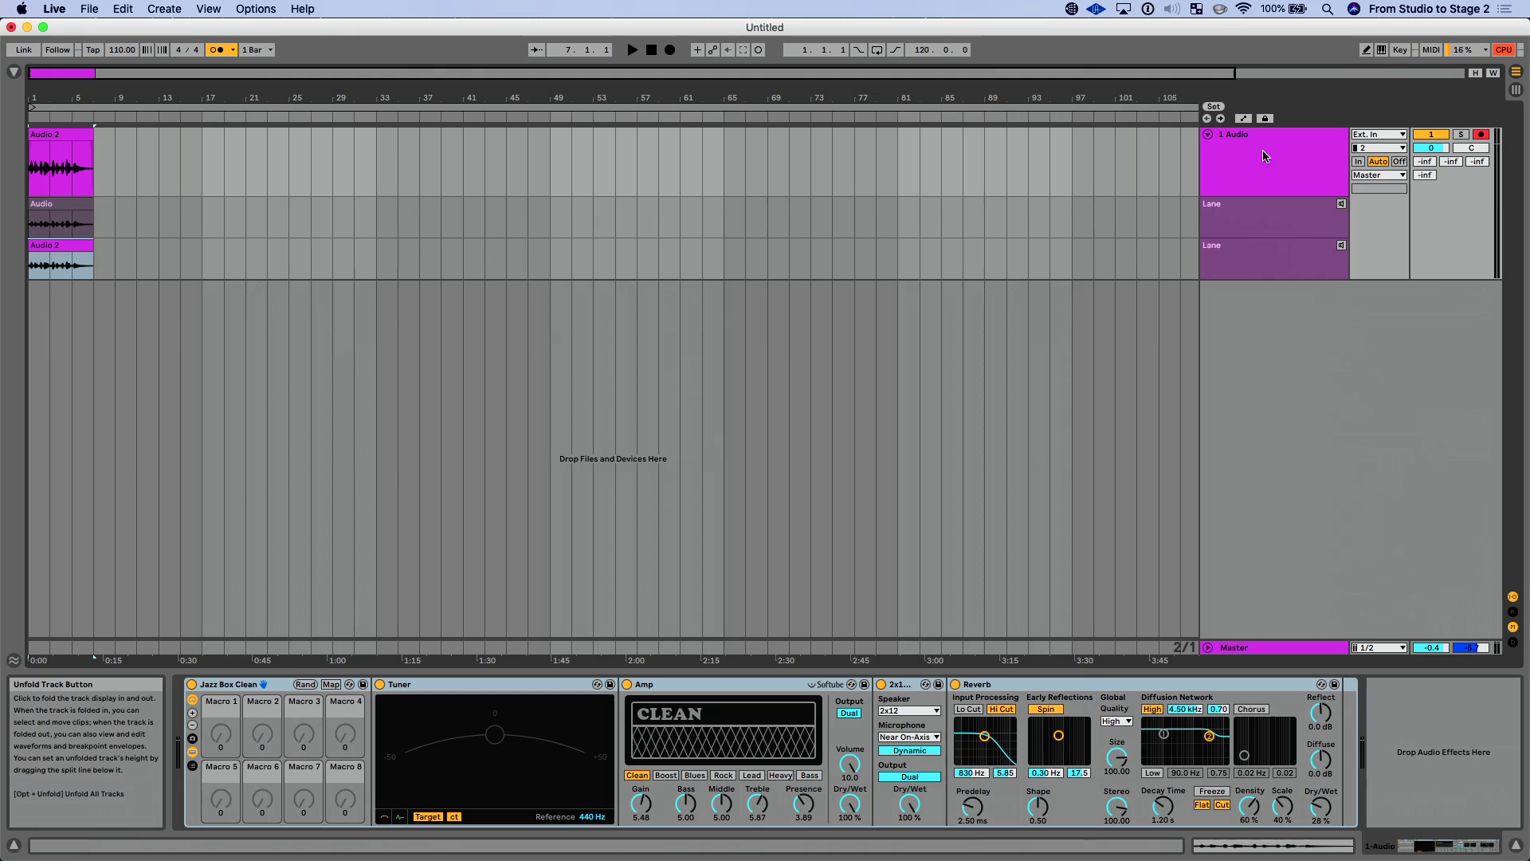
Select the 1 Audio track, hide its take lanes and display them again.
click(1279, 162)
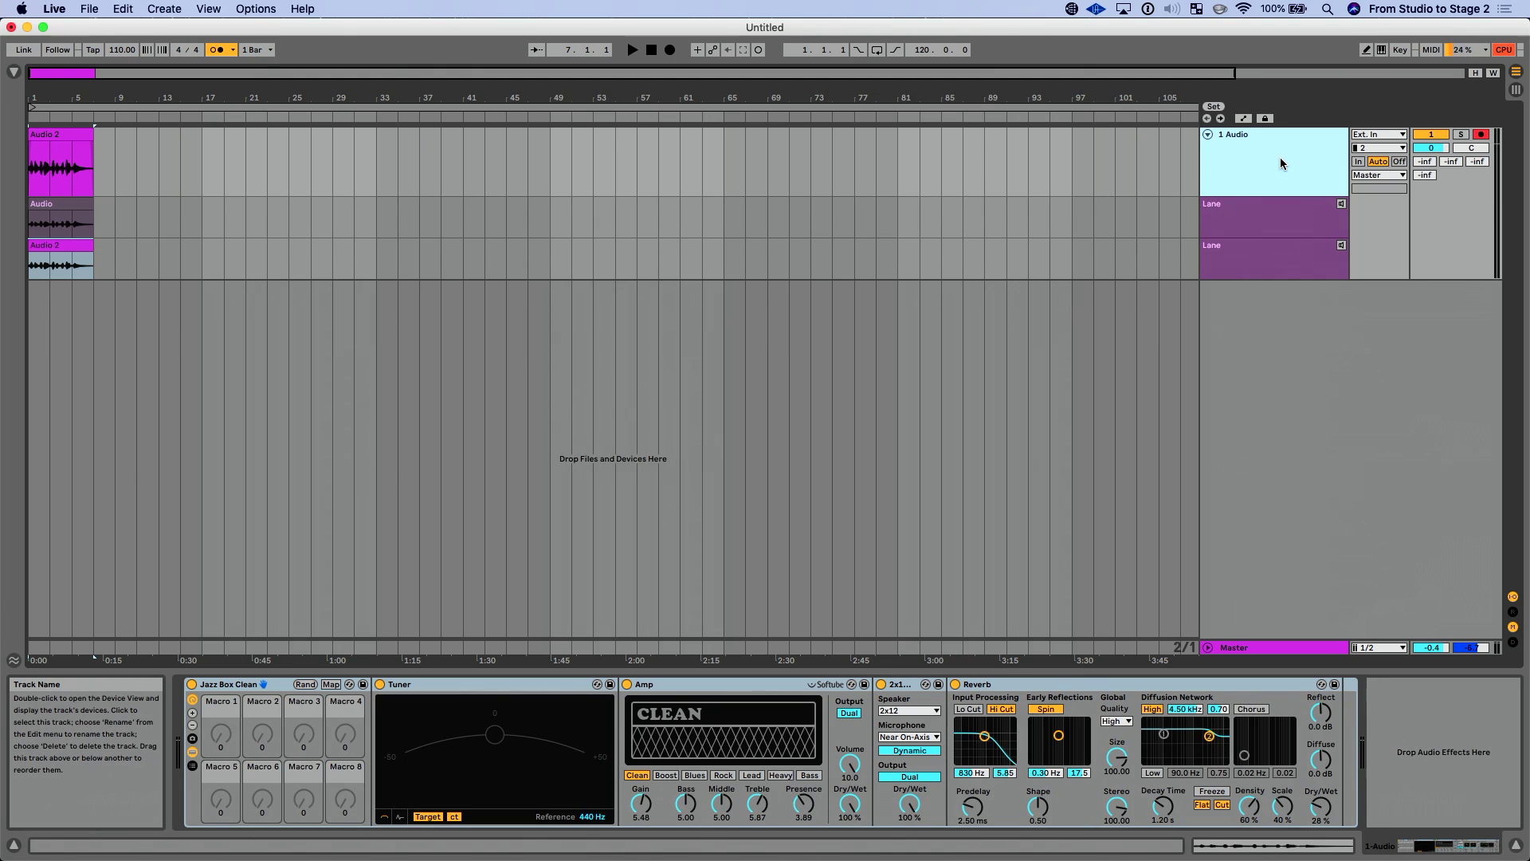
key(alt+super+u)
right_click(1280, 162)
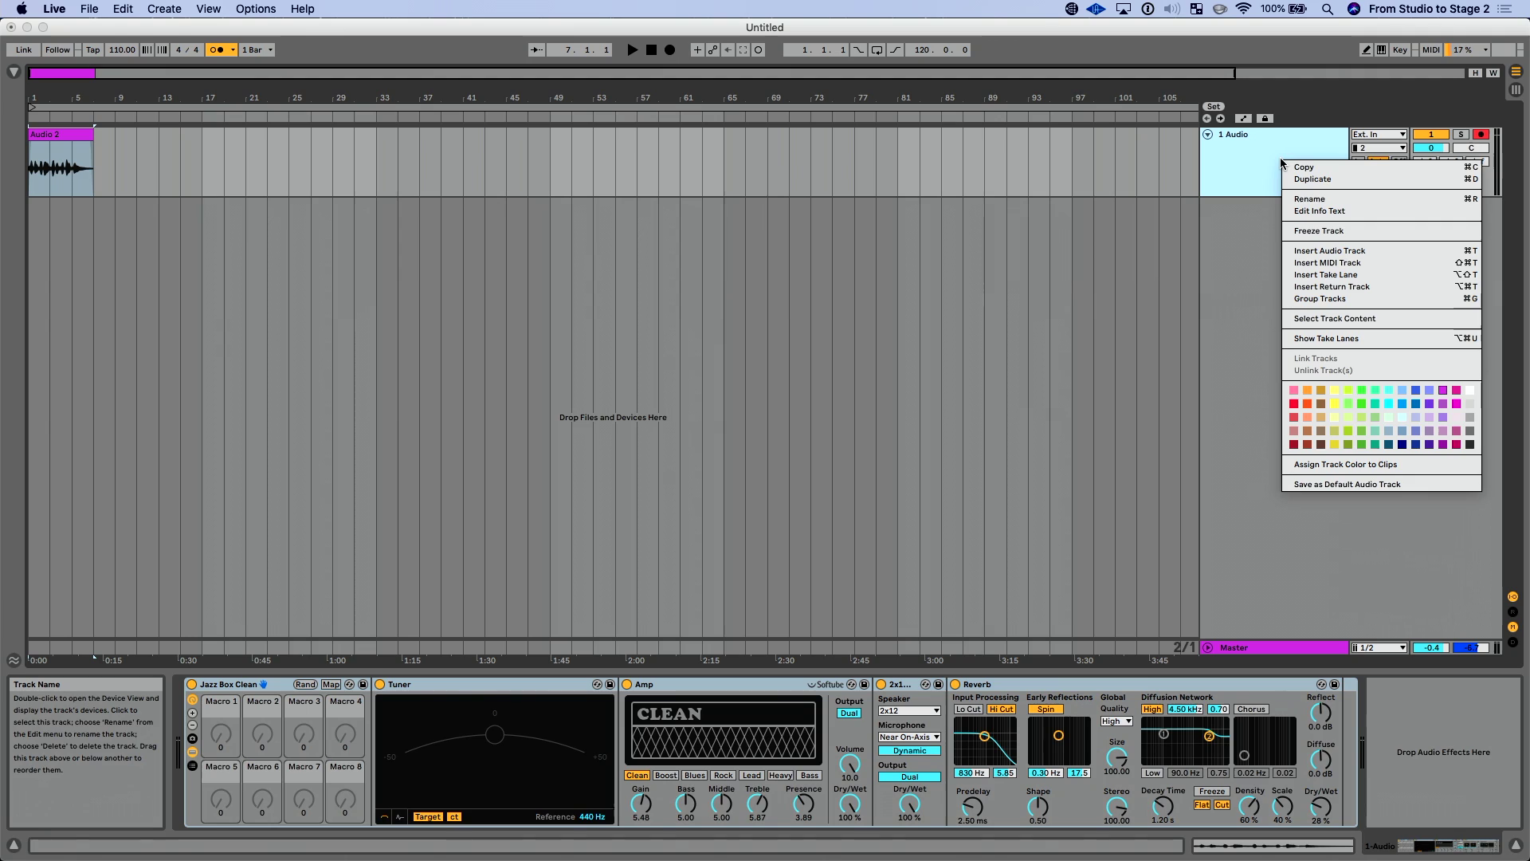
click(1336, 337)
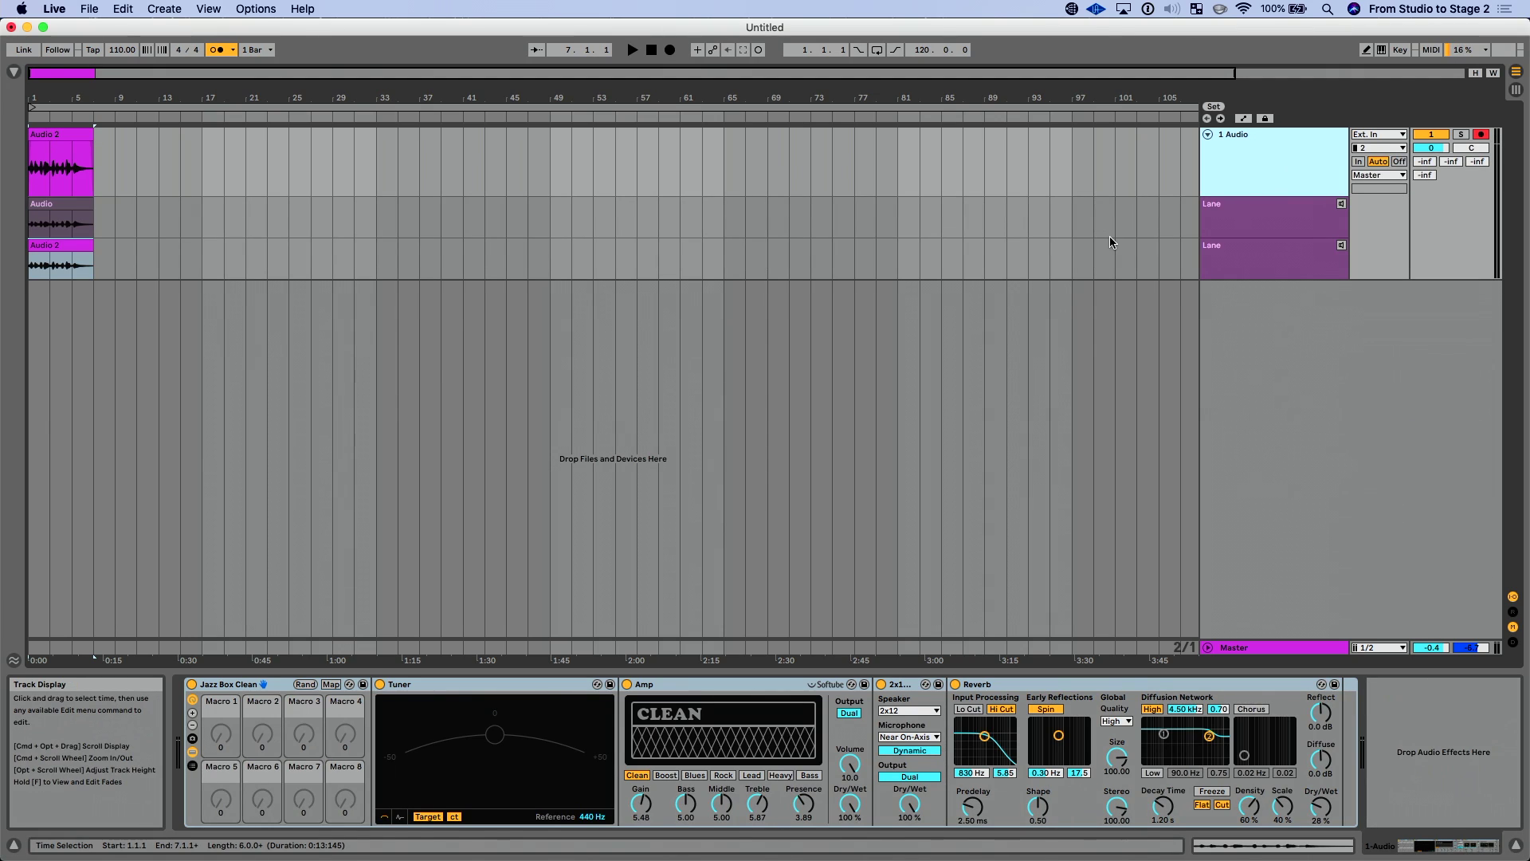
Audition the upper take lane with a short playback, and switch the audition to the lower take lane.
click(1337, 207)
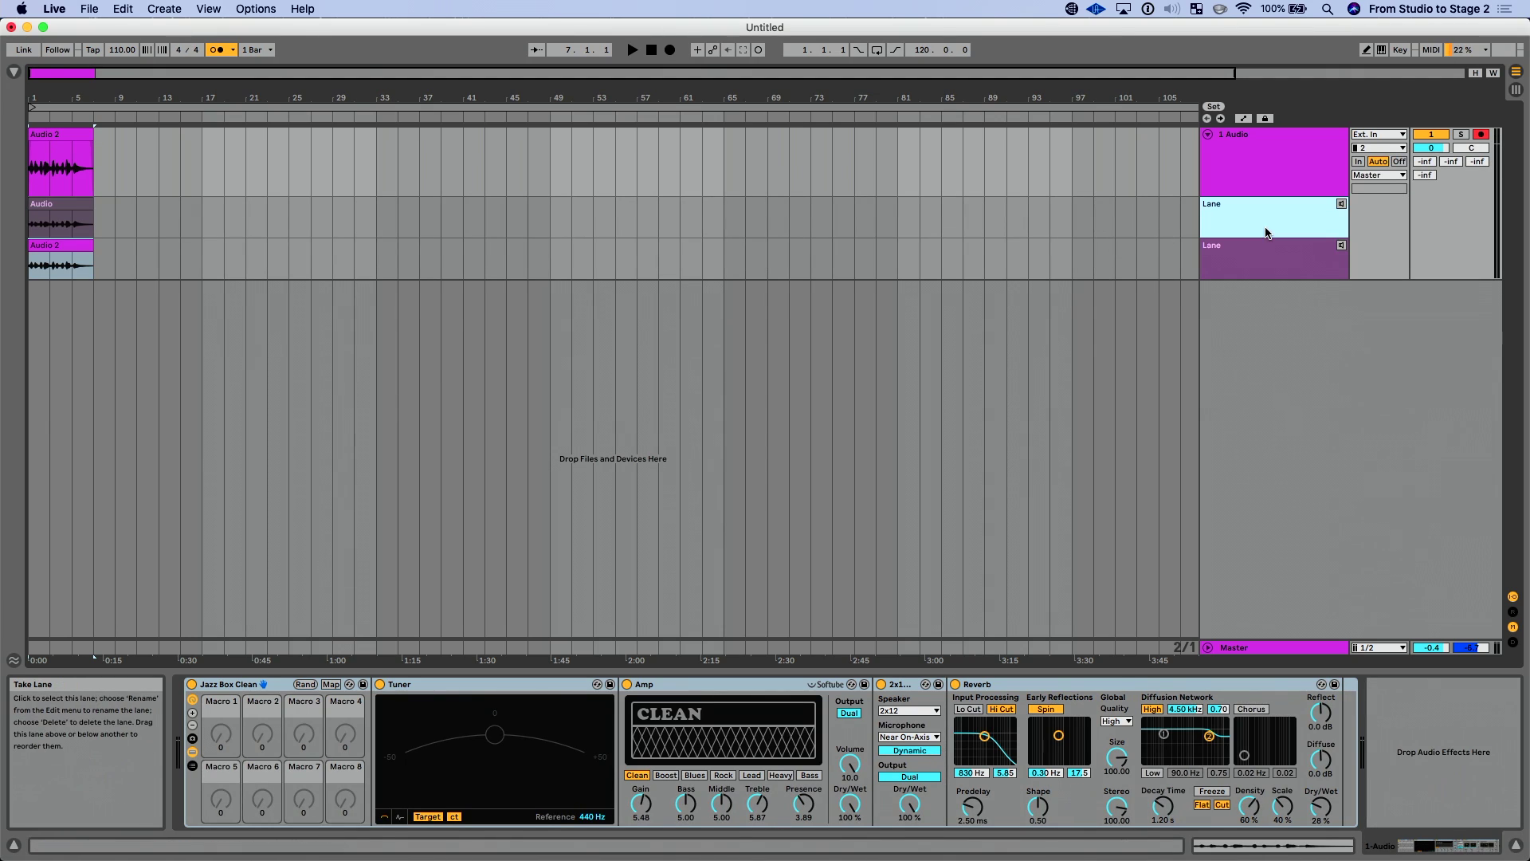
click(1342, 205)
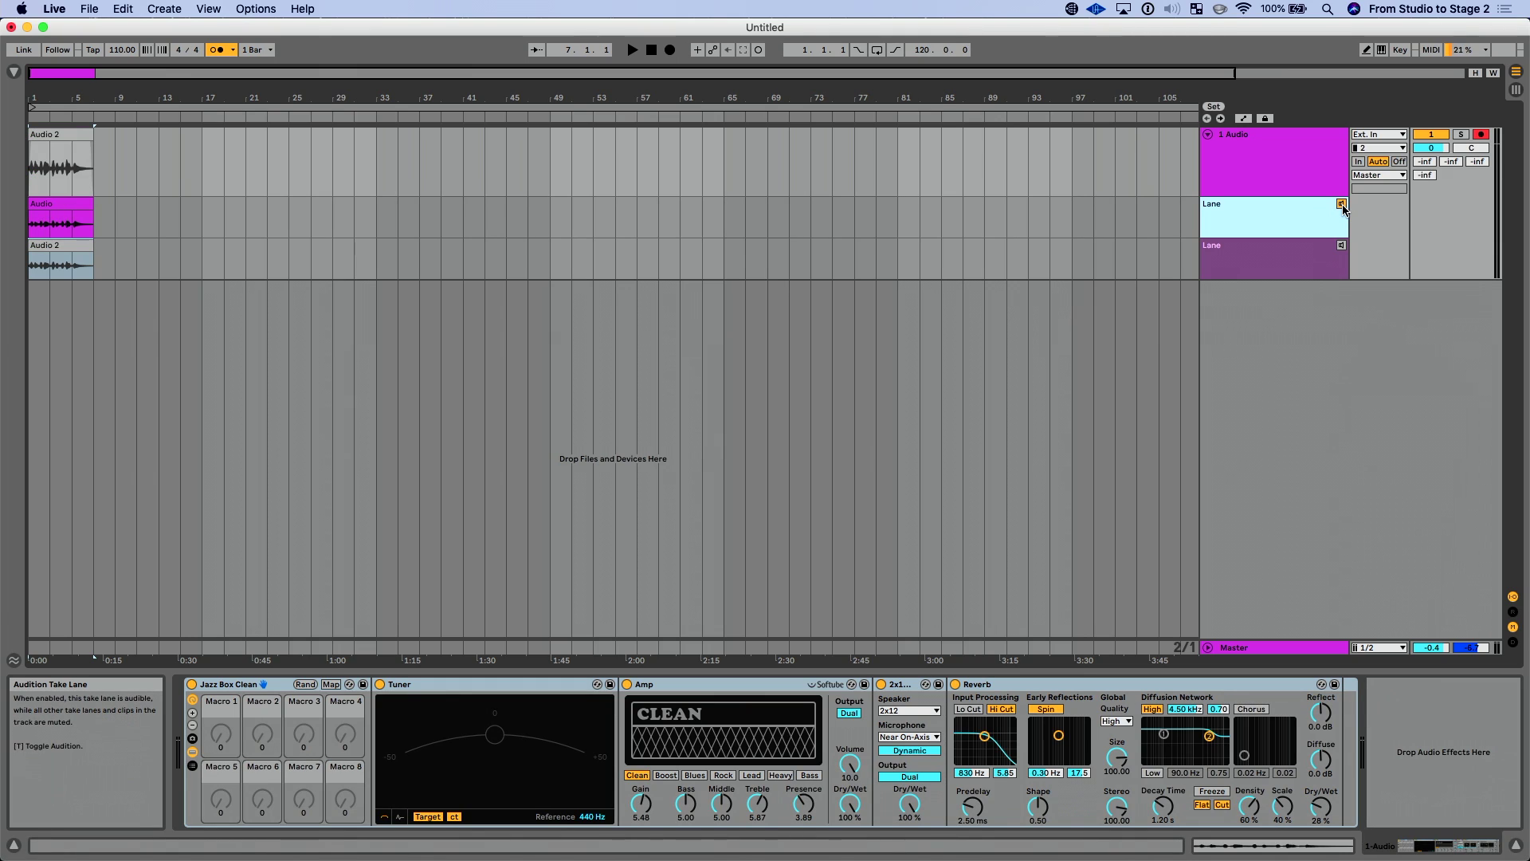
key(space)
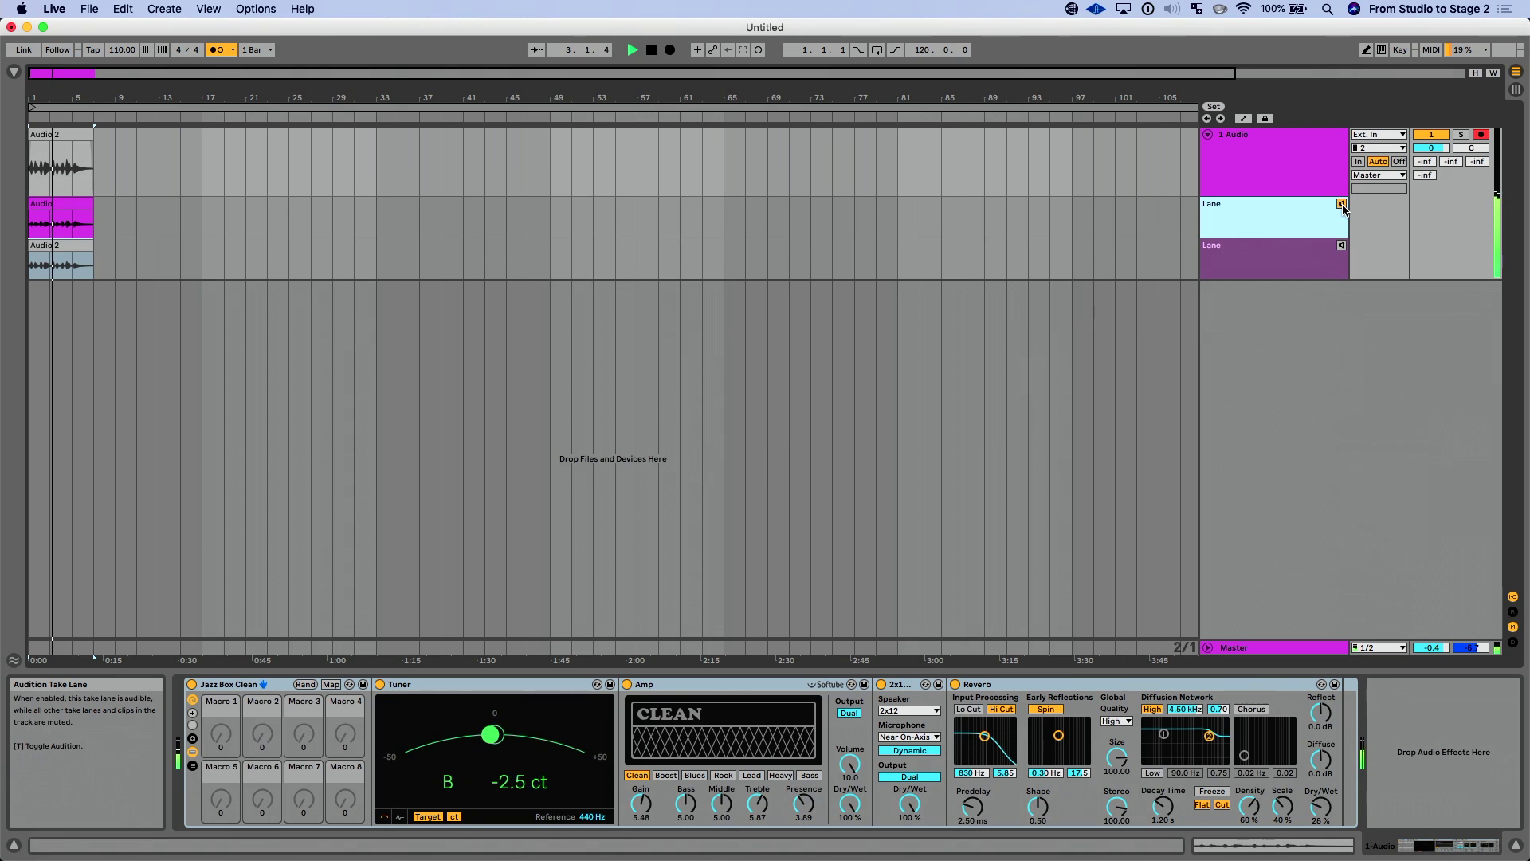
key(space)
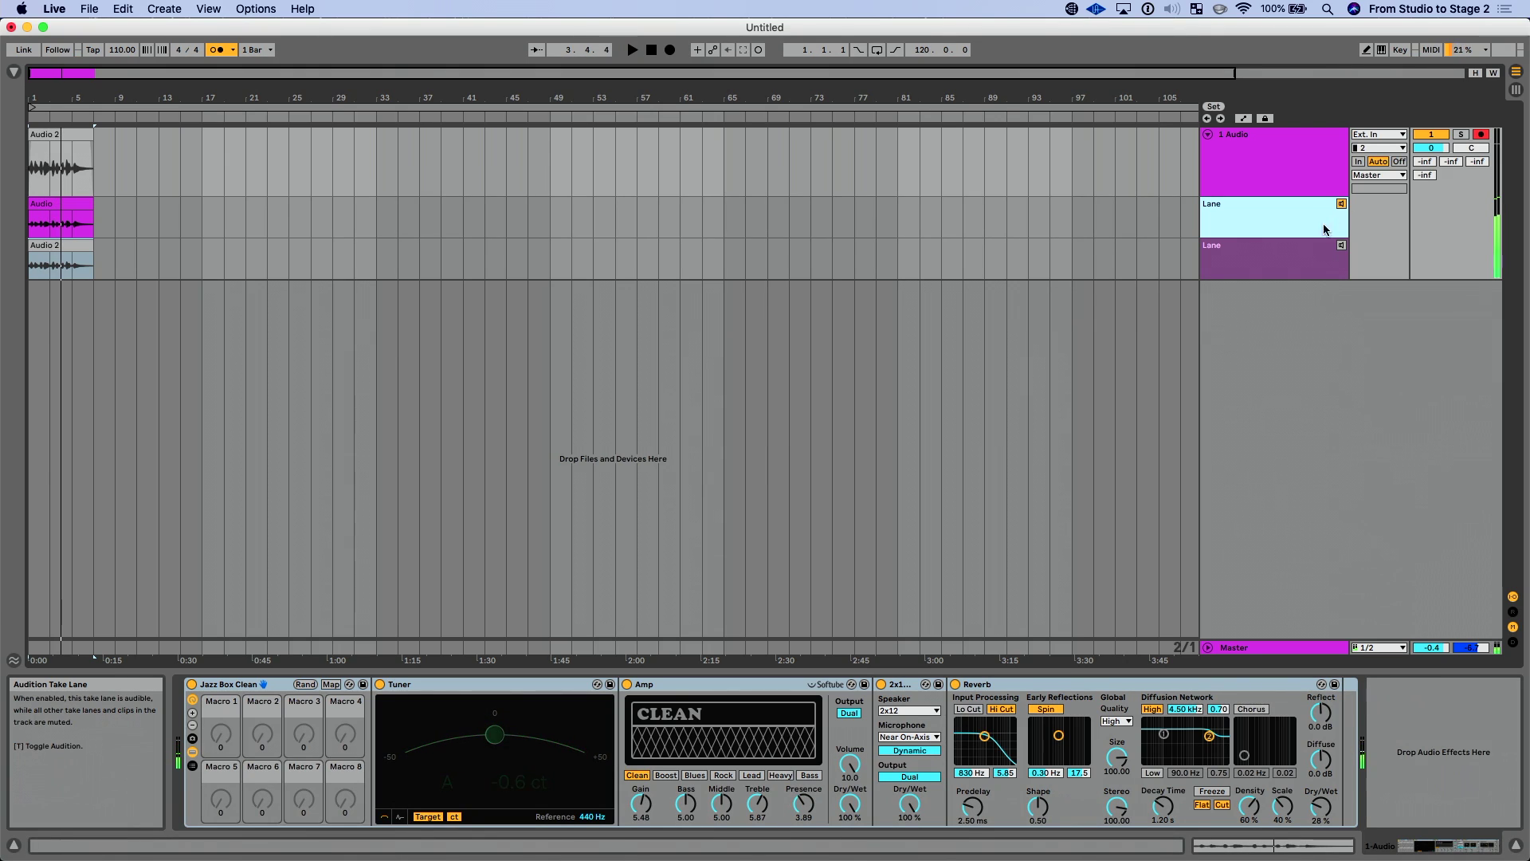
click(1288, 246)
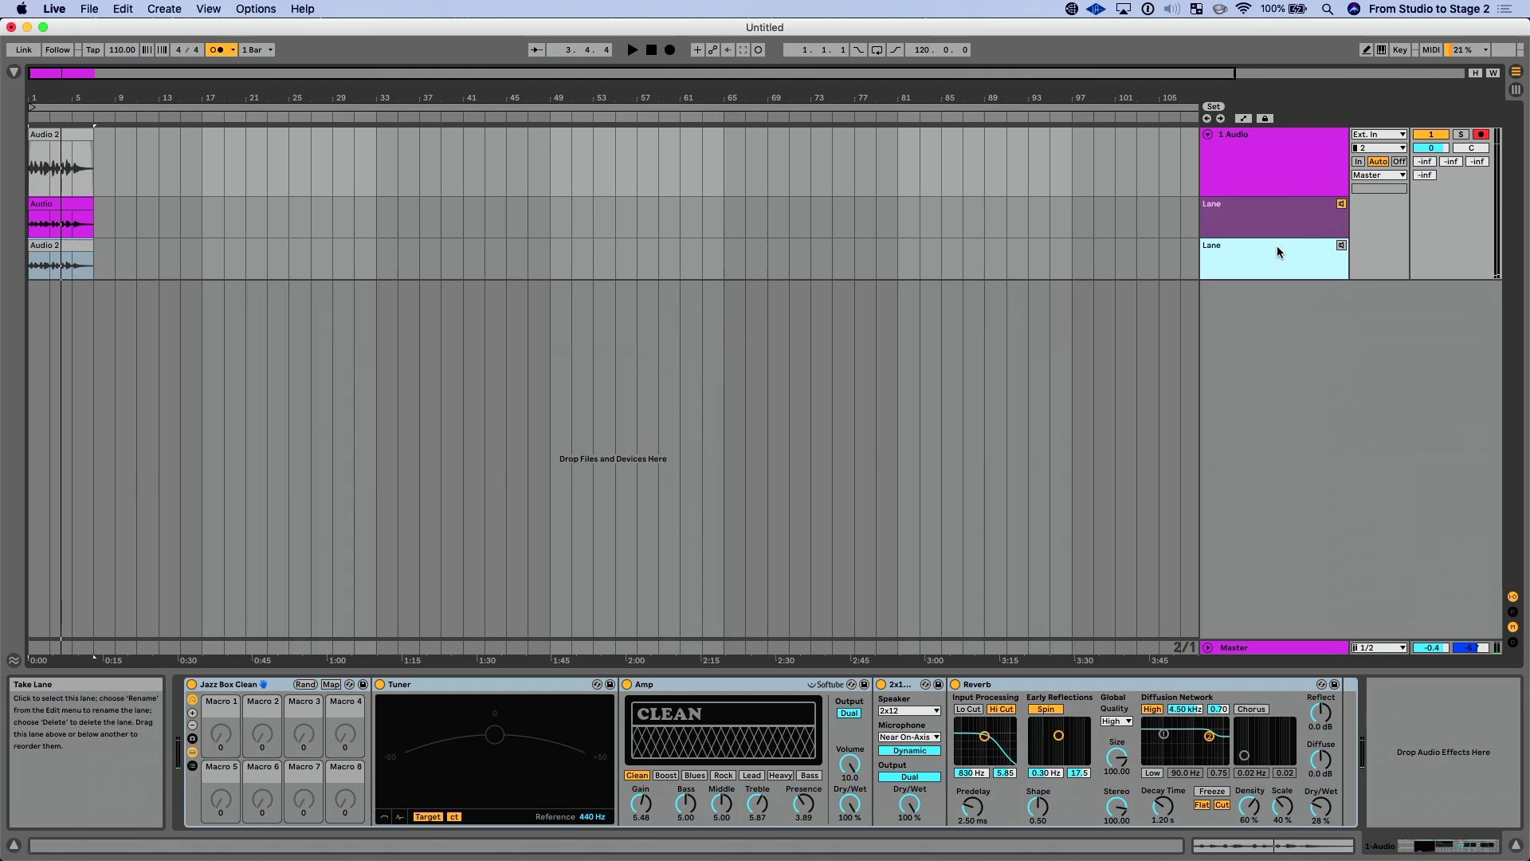
key(Return)
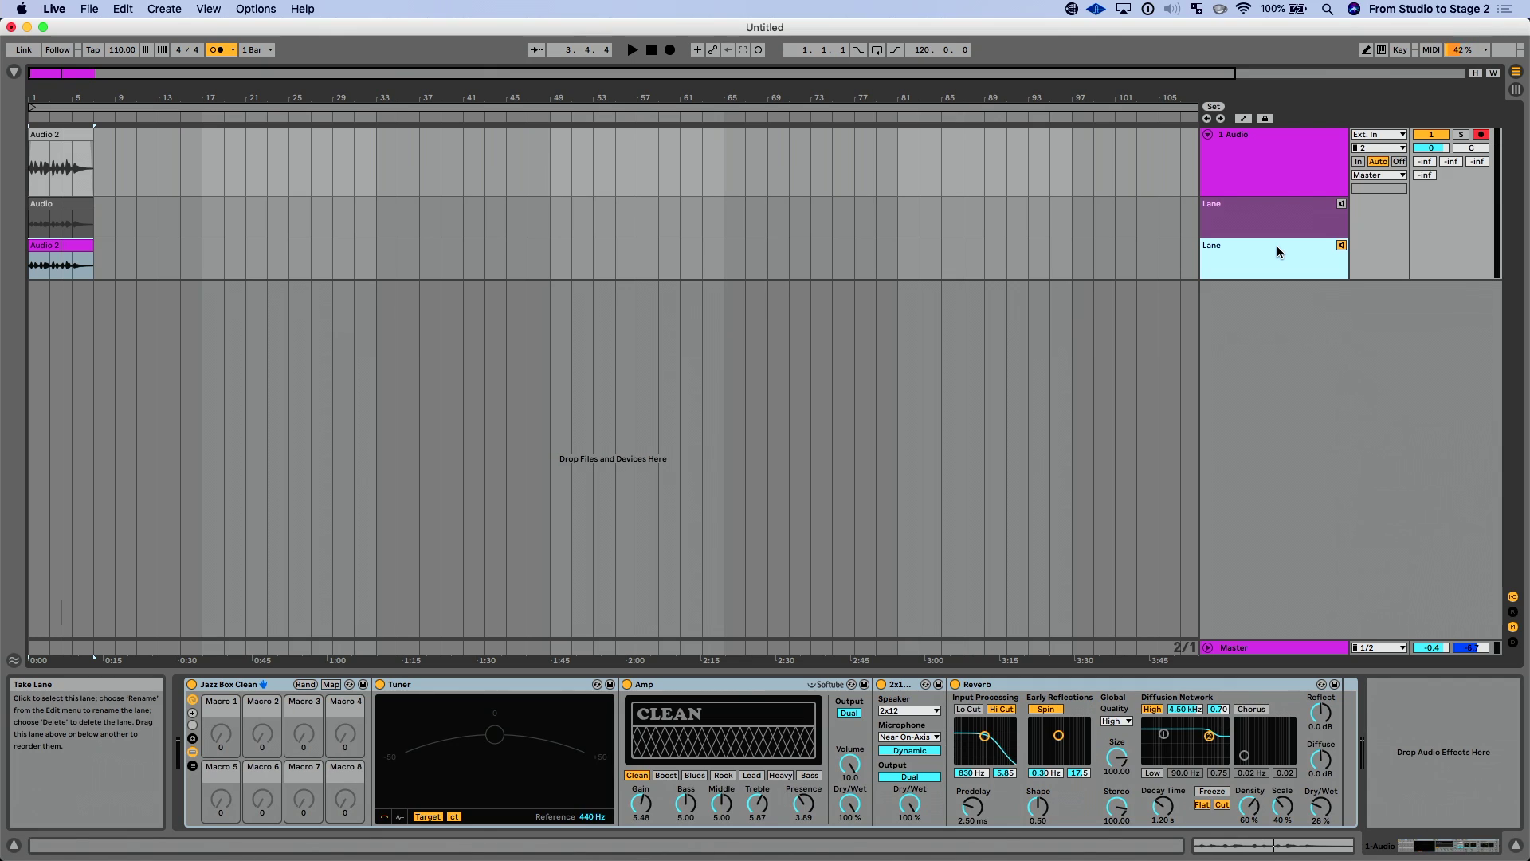
Turn the computer MIDI keyboard on and back off, and stop auditioning the lower take lane.
click(1381, 50)
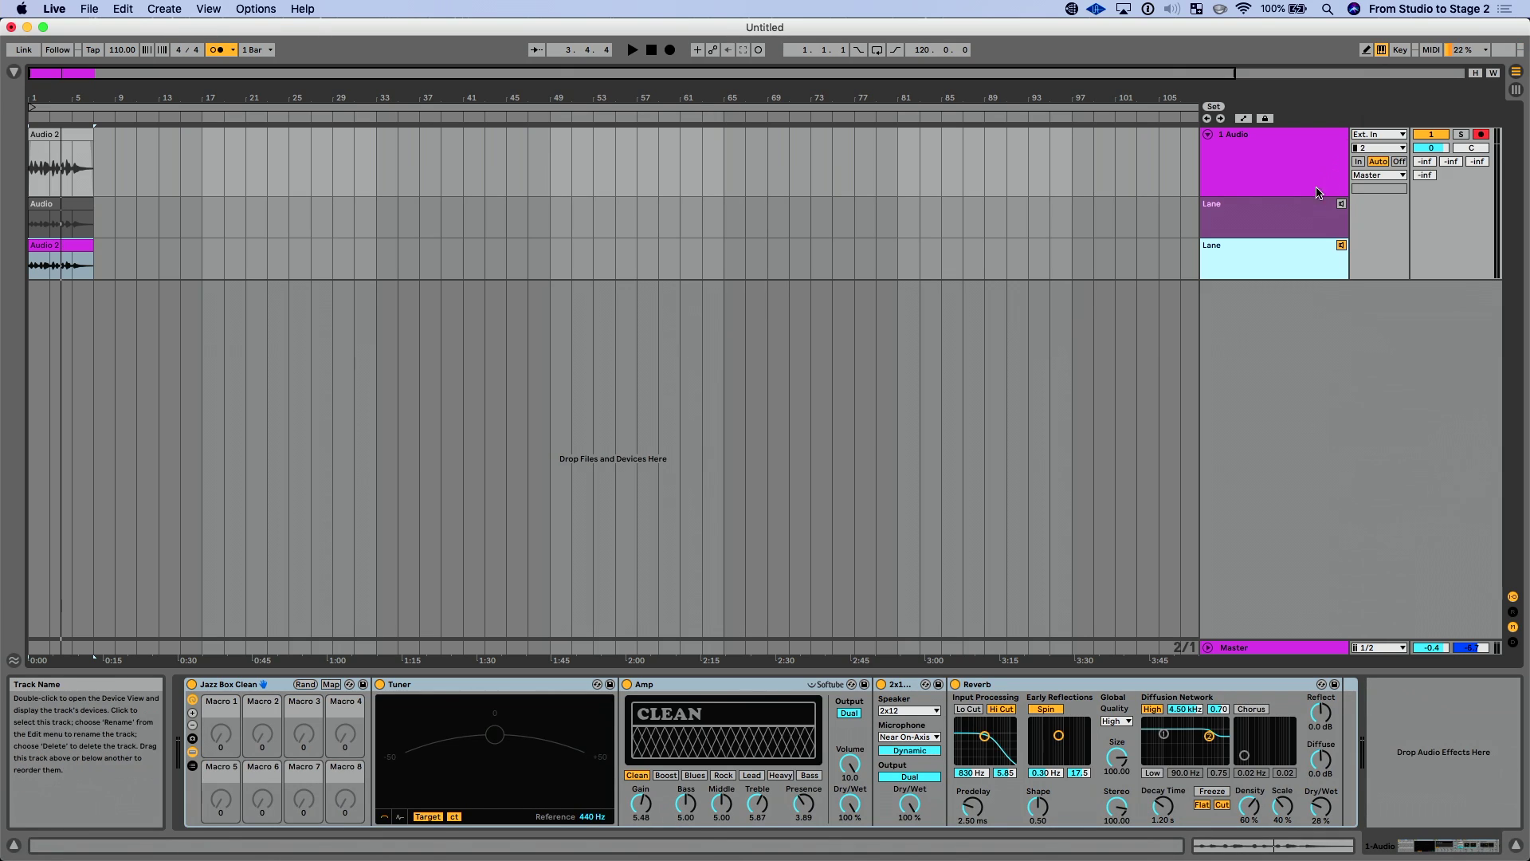
click(1297, 207)
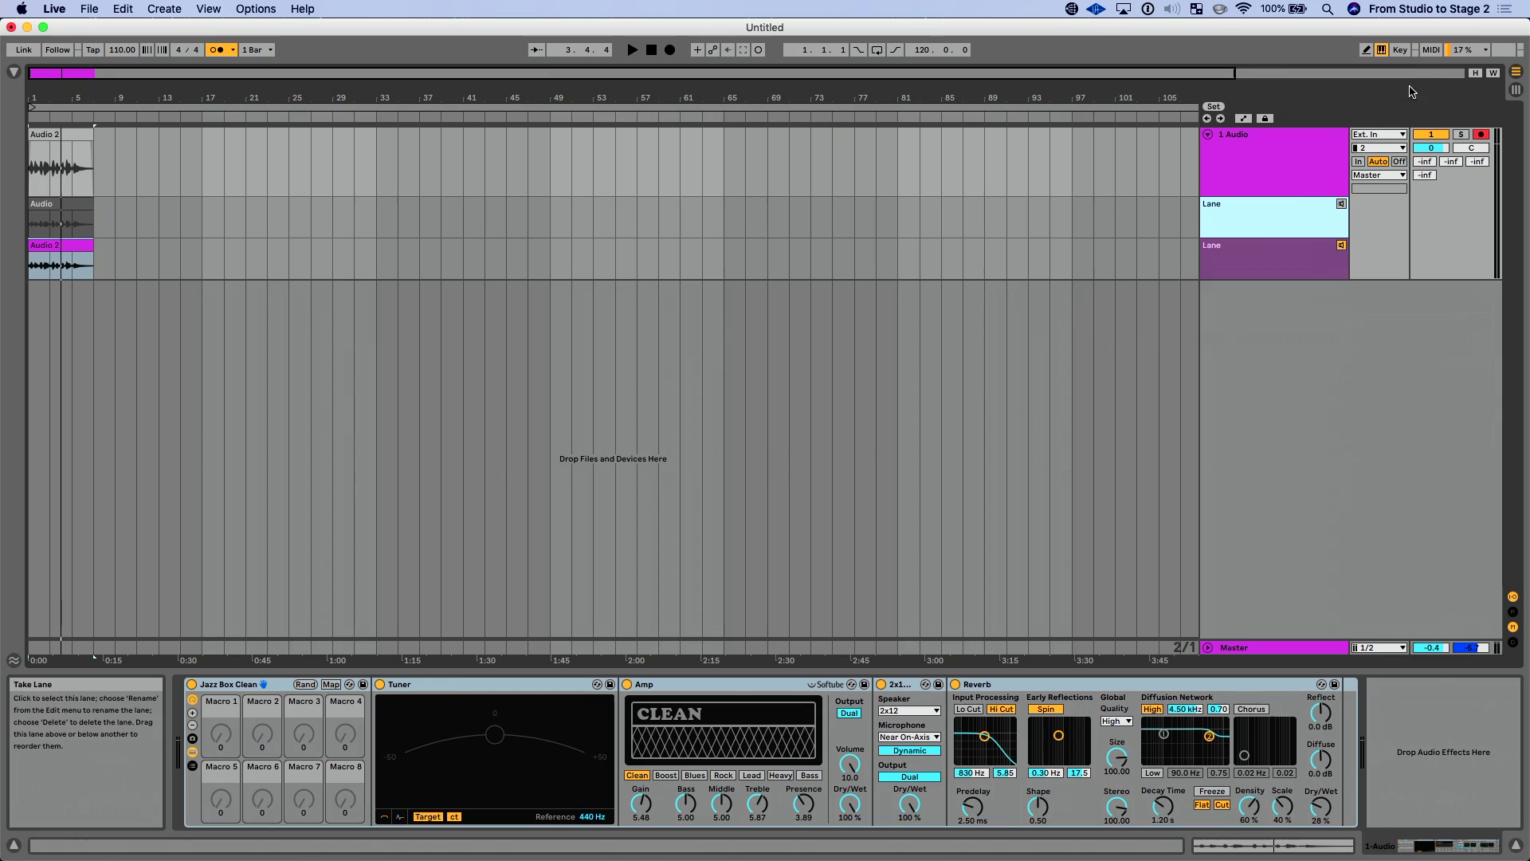
click(1276, 255)
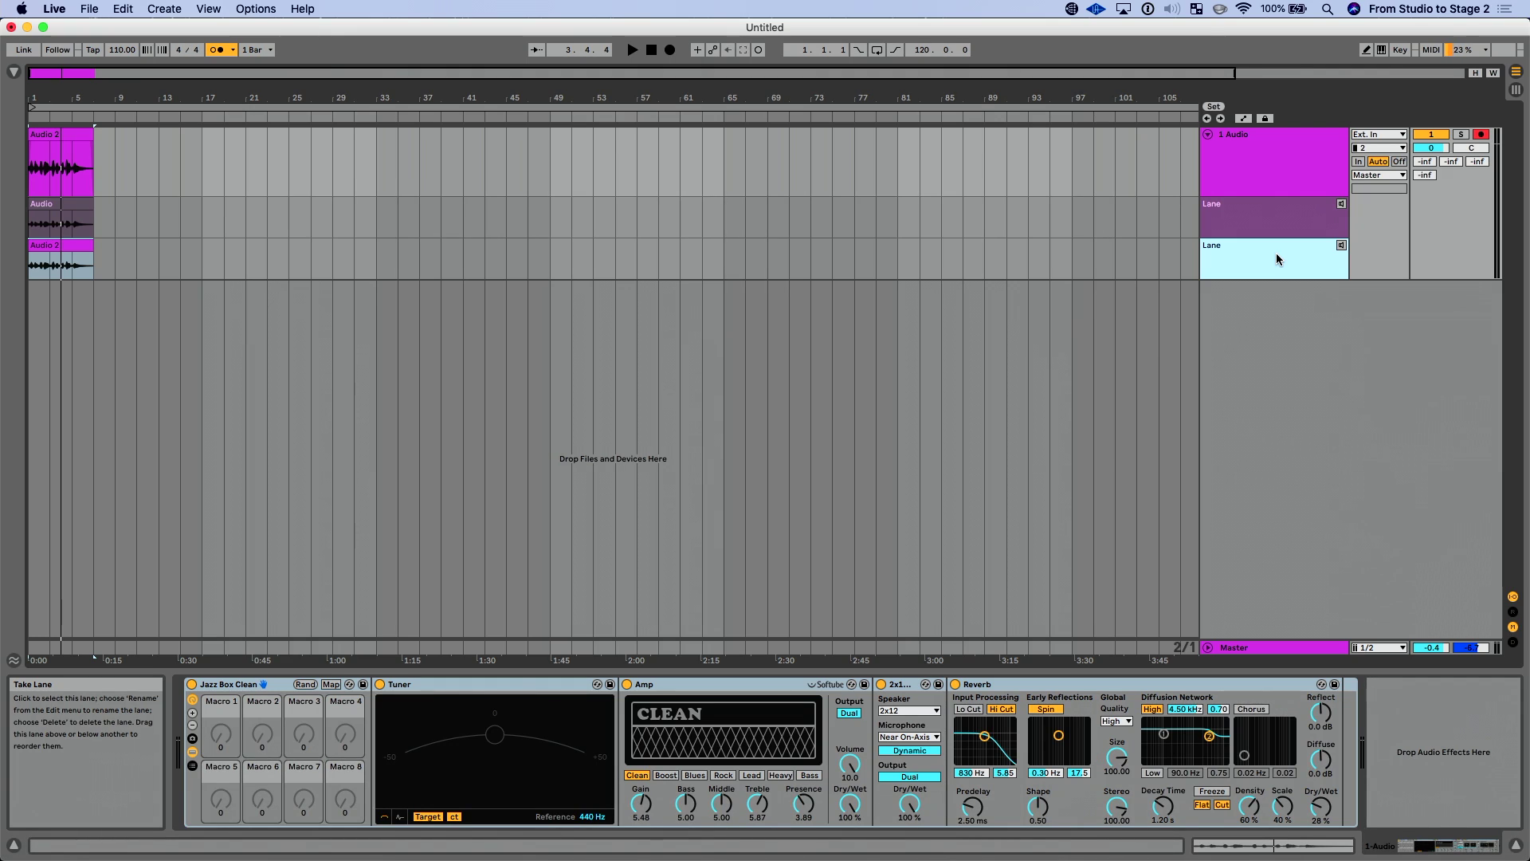
Copy the lower take's section from 1.2.1 to 1.3.3 and the upper take's section from 1.3.3 to 2.1.3 to the main lane.
drag(102, 120, 102, 239)
click(60, 265)
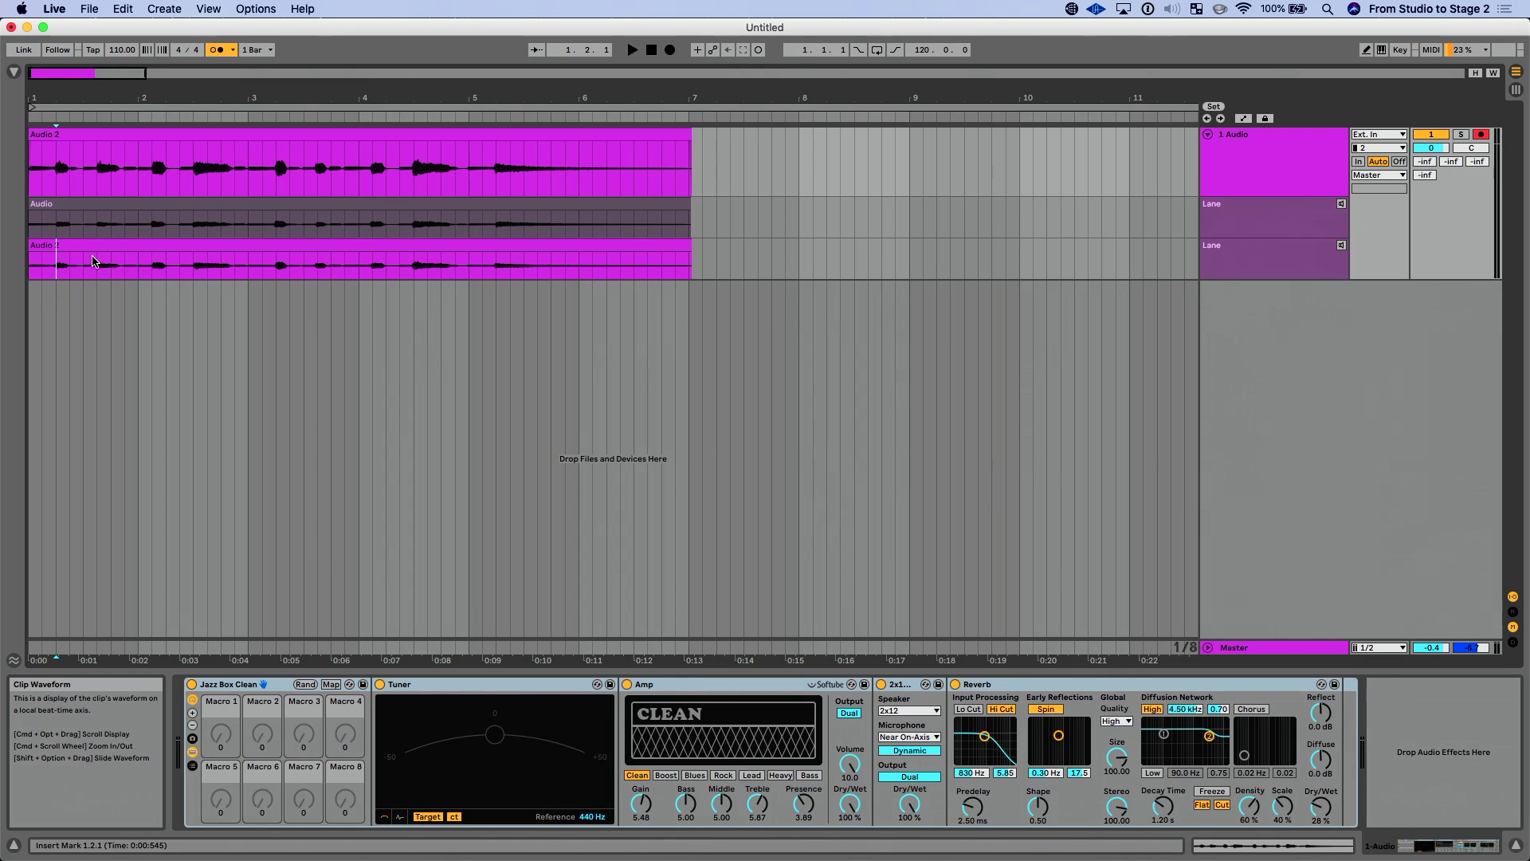
drag(96, 259, 57, 256)
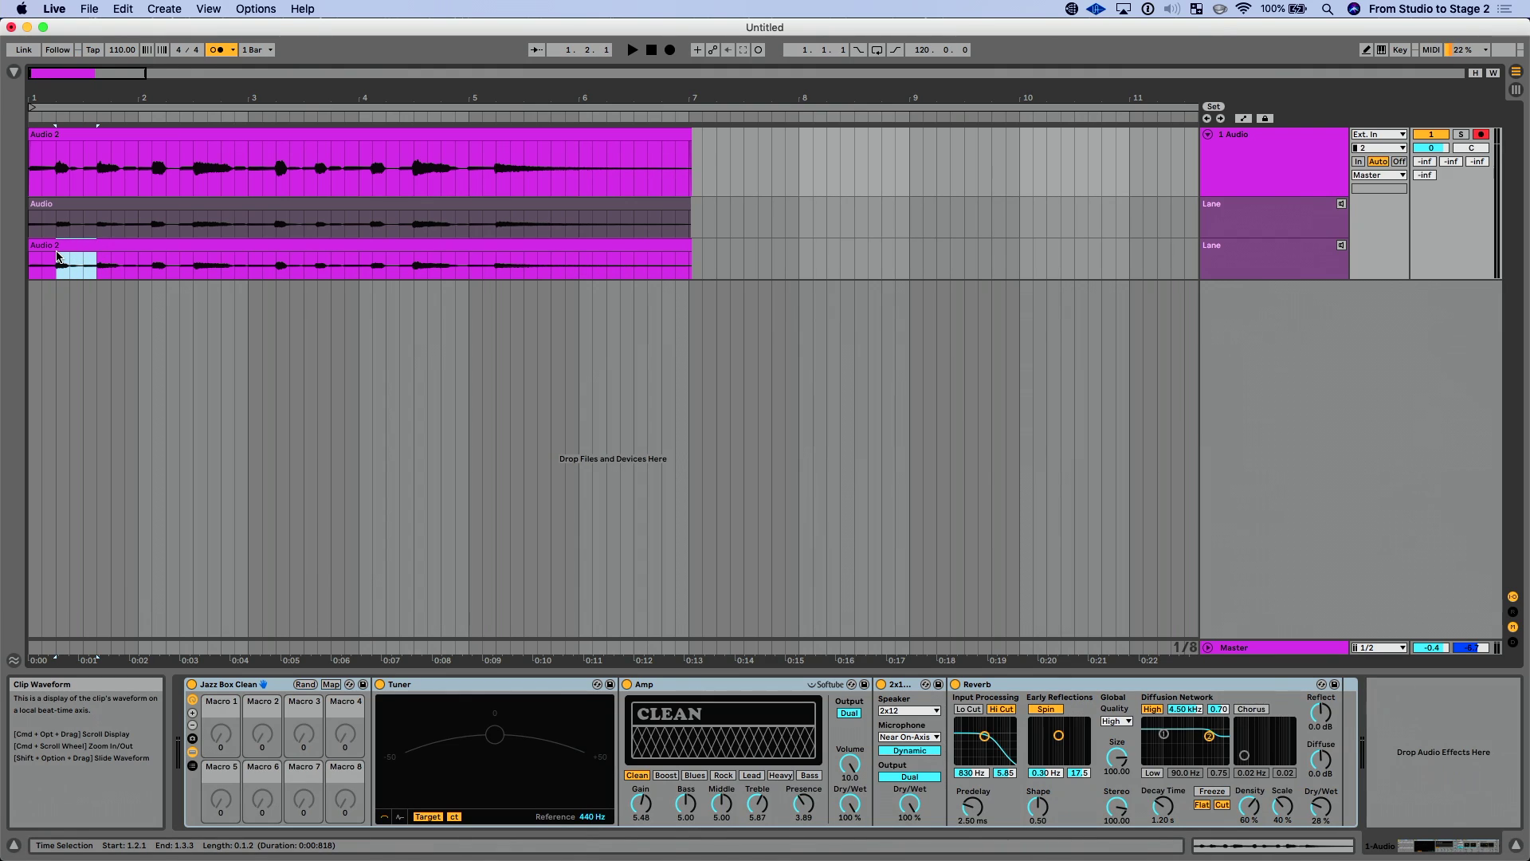
drag(57, 256, 56, 252)
drag(96, 225, 148, 225)
key(Return)
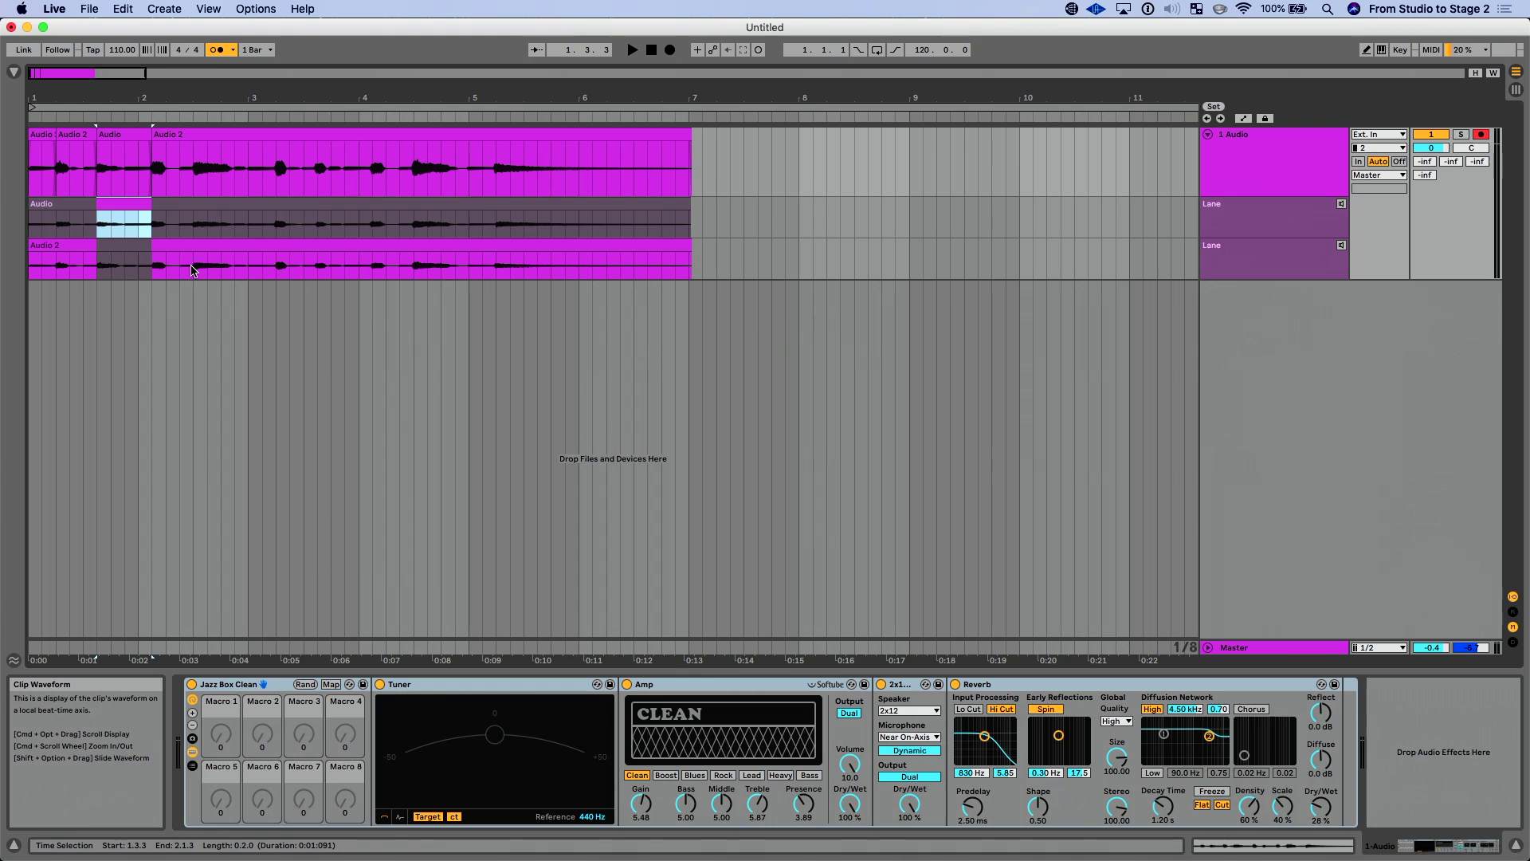
Select the upper take's note from slightly after 2.1.2 to 2.2.1, with the selection's start off the grid.
scroll(239, 278, up, 10)
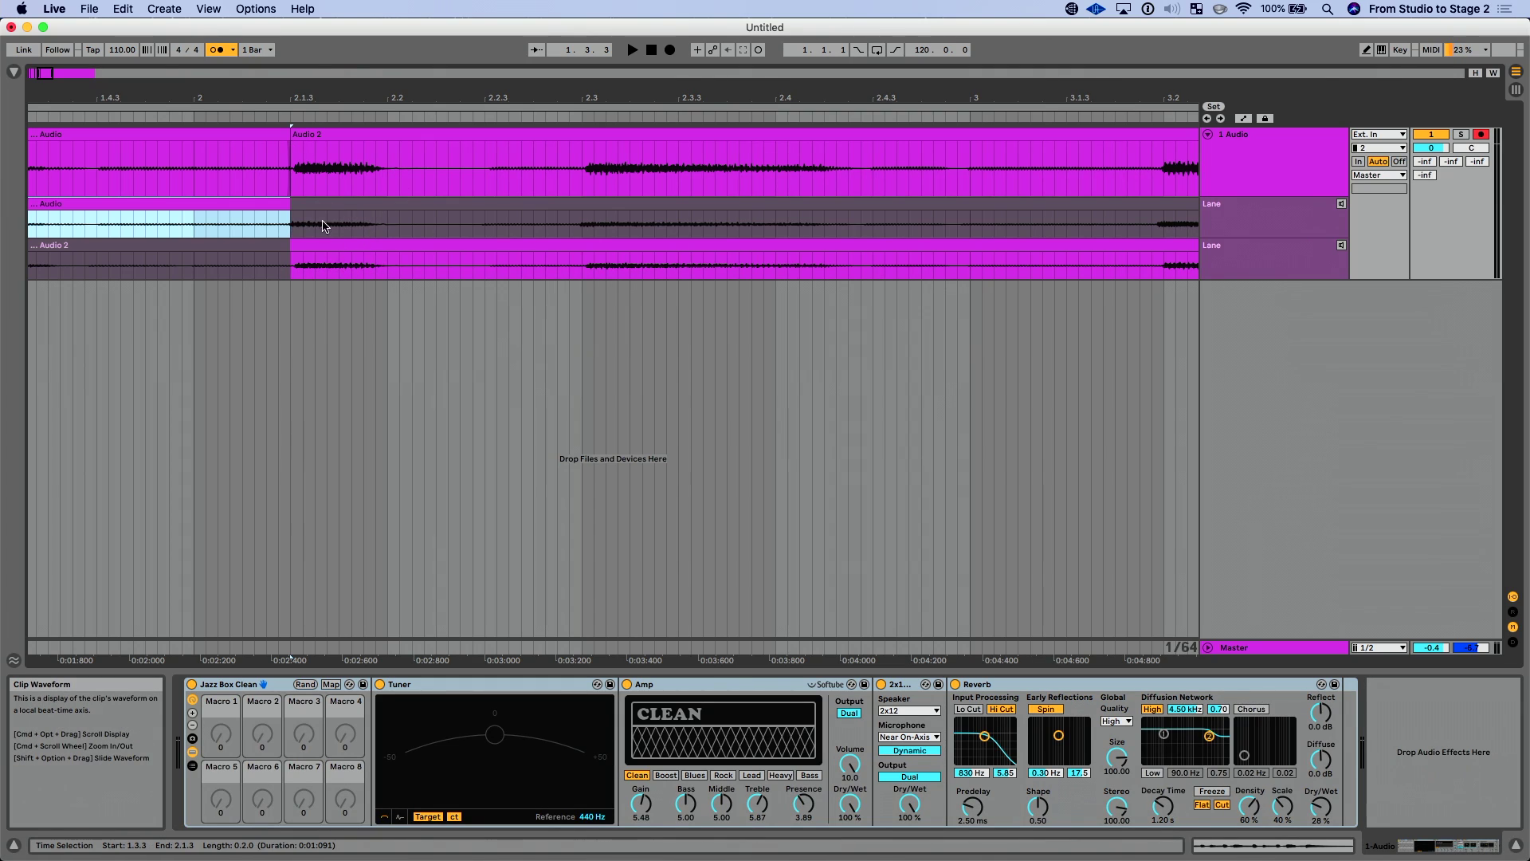
drag(386, 228, 292, 213)
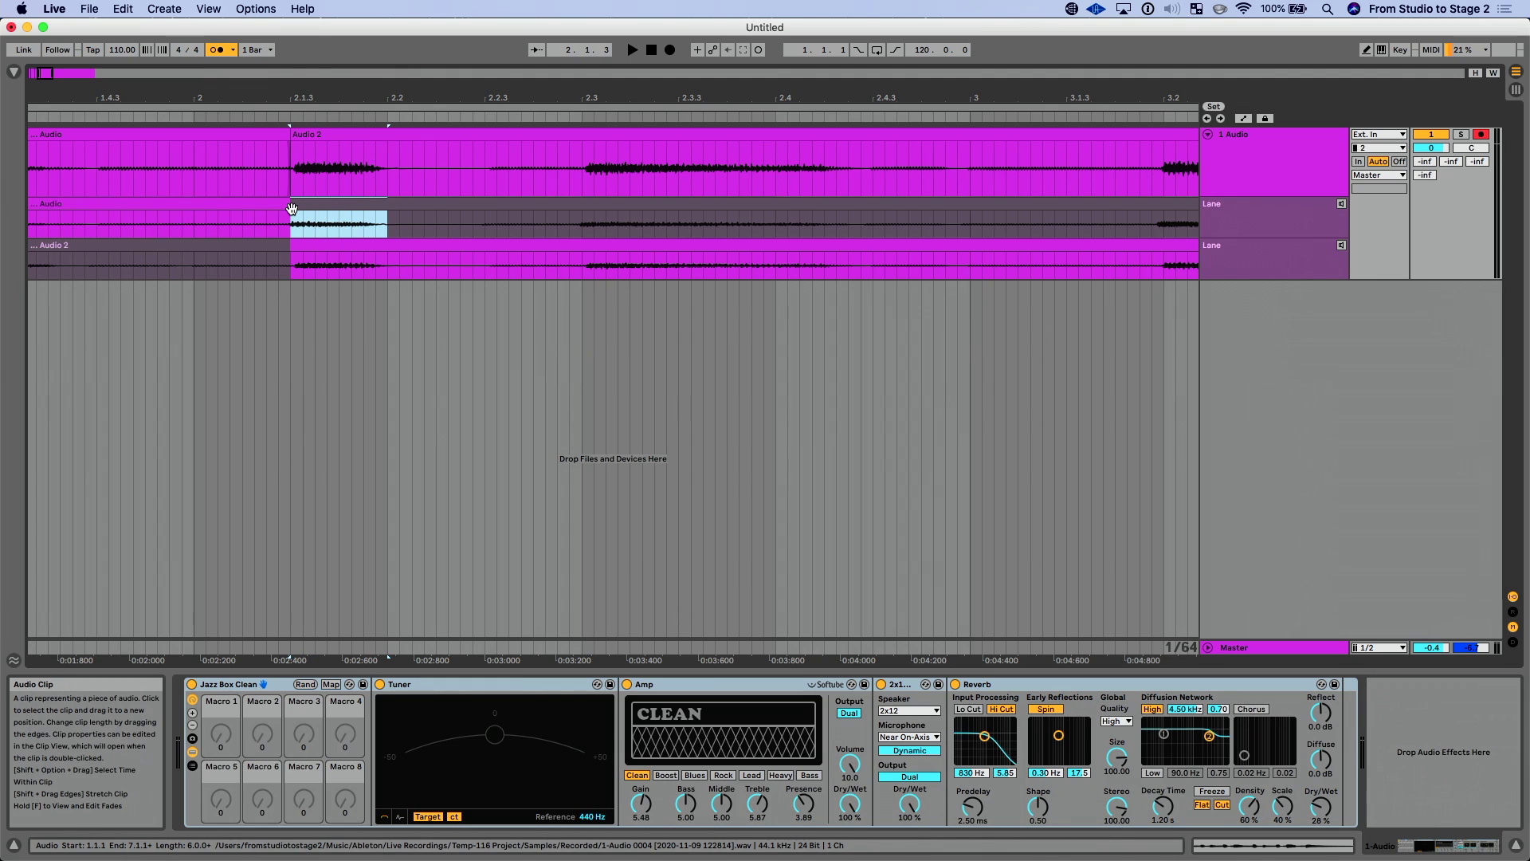
drag(386, 223, 281, 217)
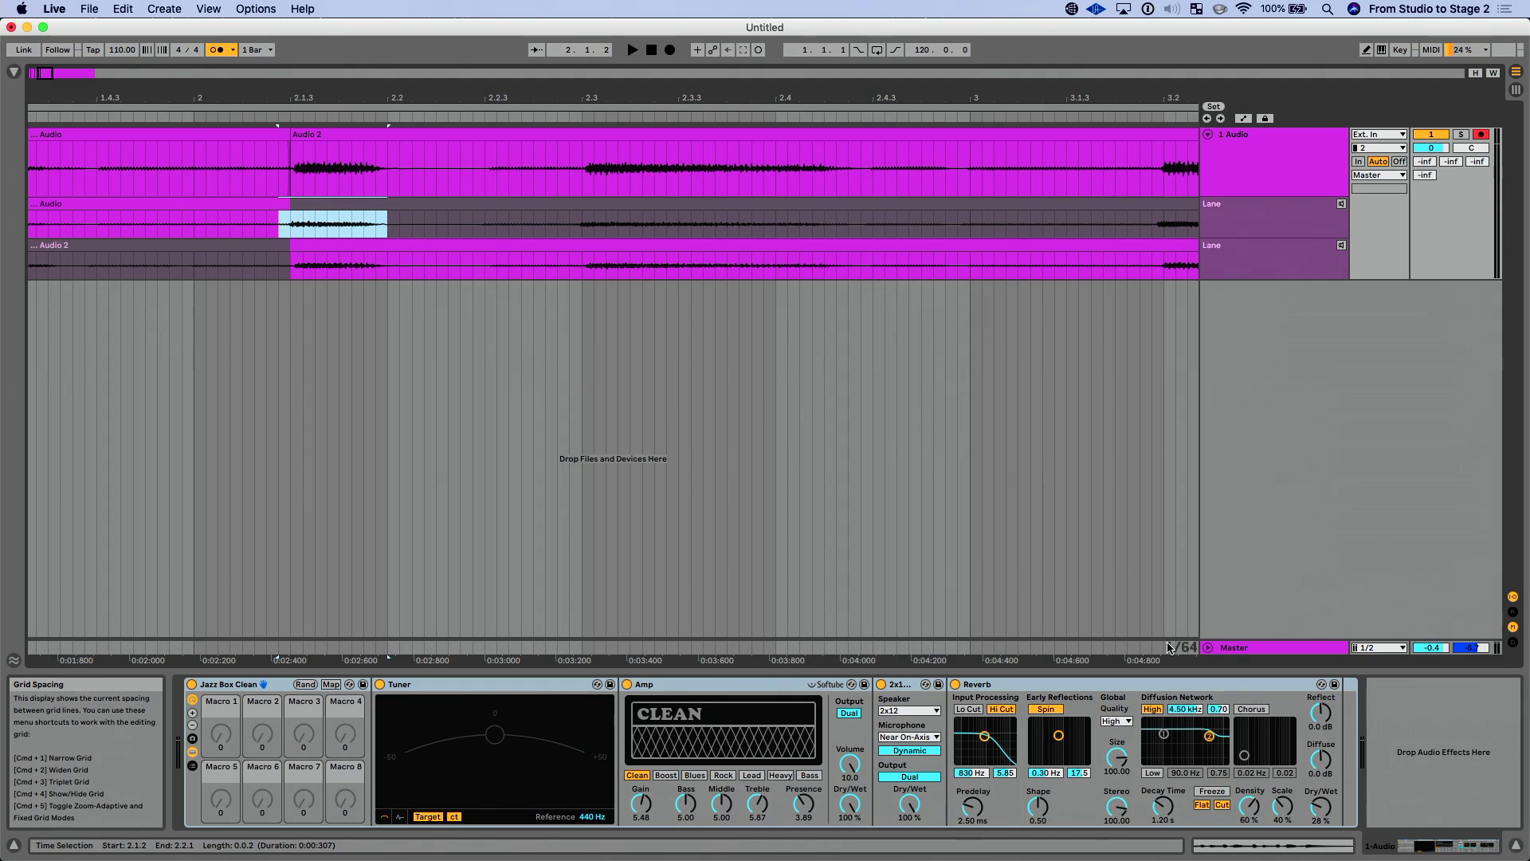
click(393, 226)
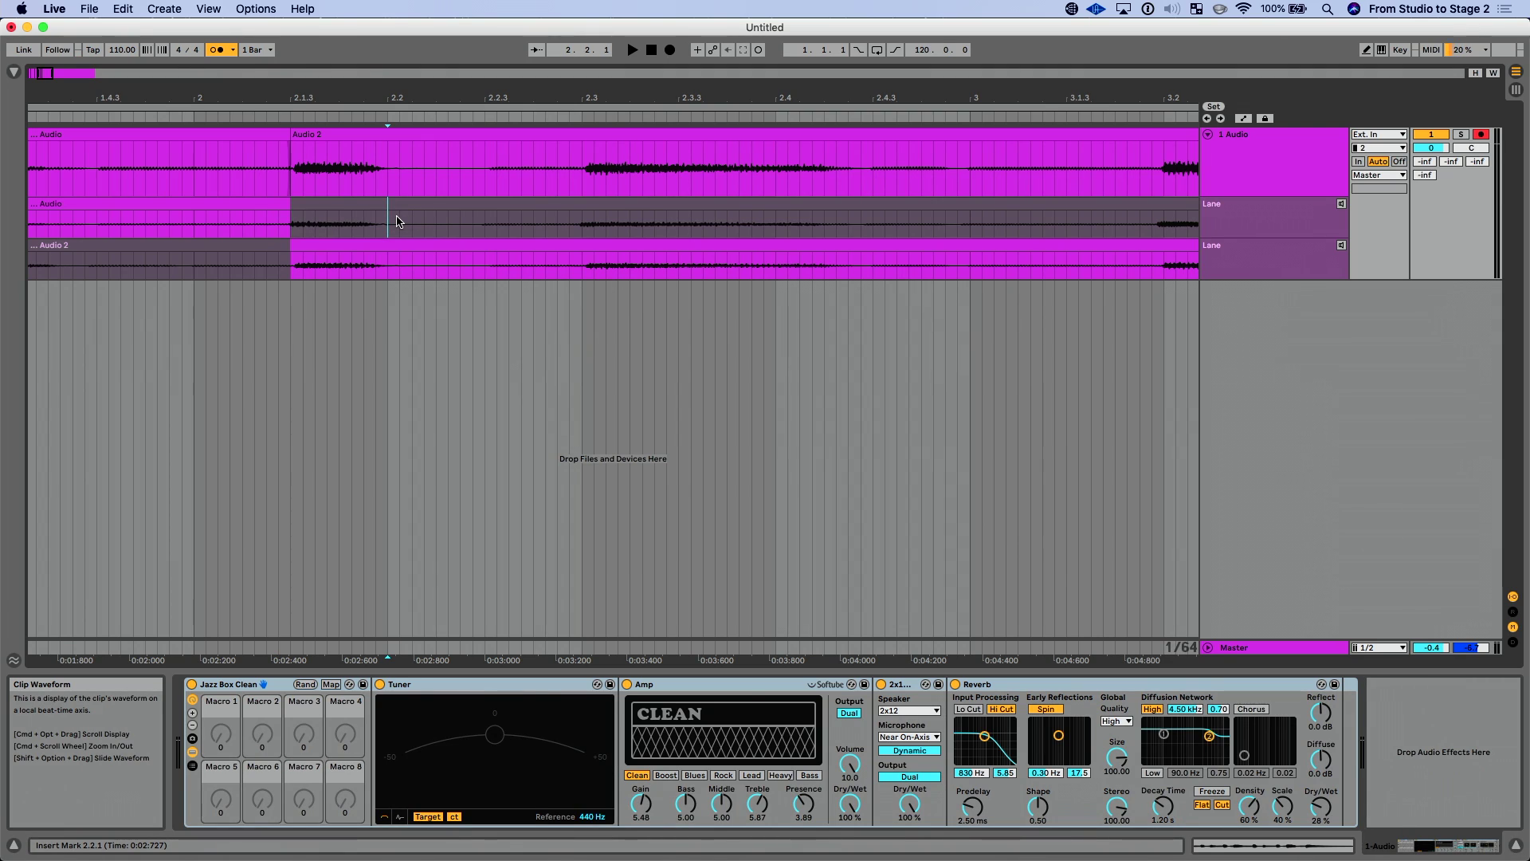
mouse_move(385, 218)
mouse_down()
mouse_move(273, 206)
mouse_move(287, 206)
mouse_up()
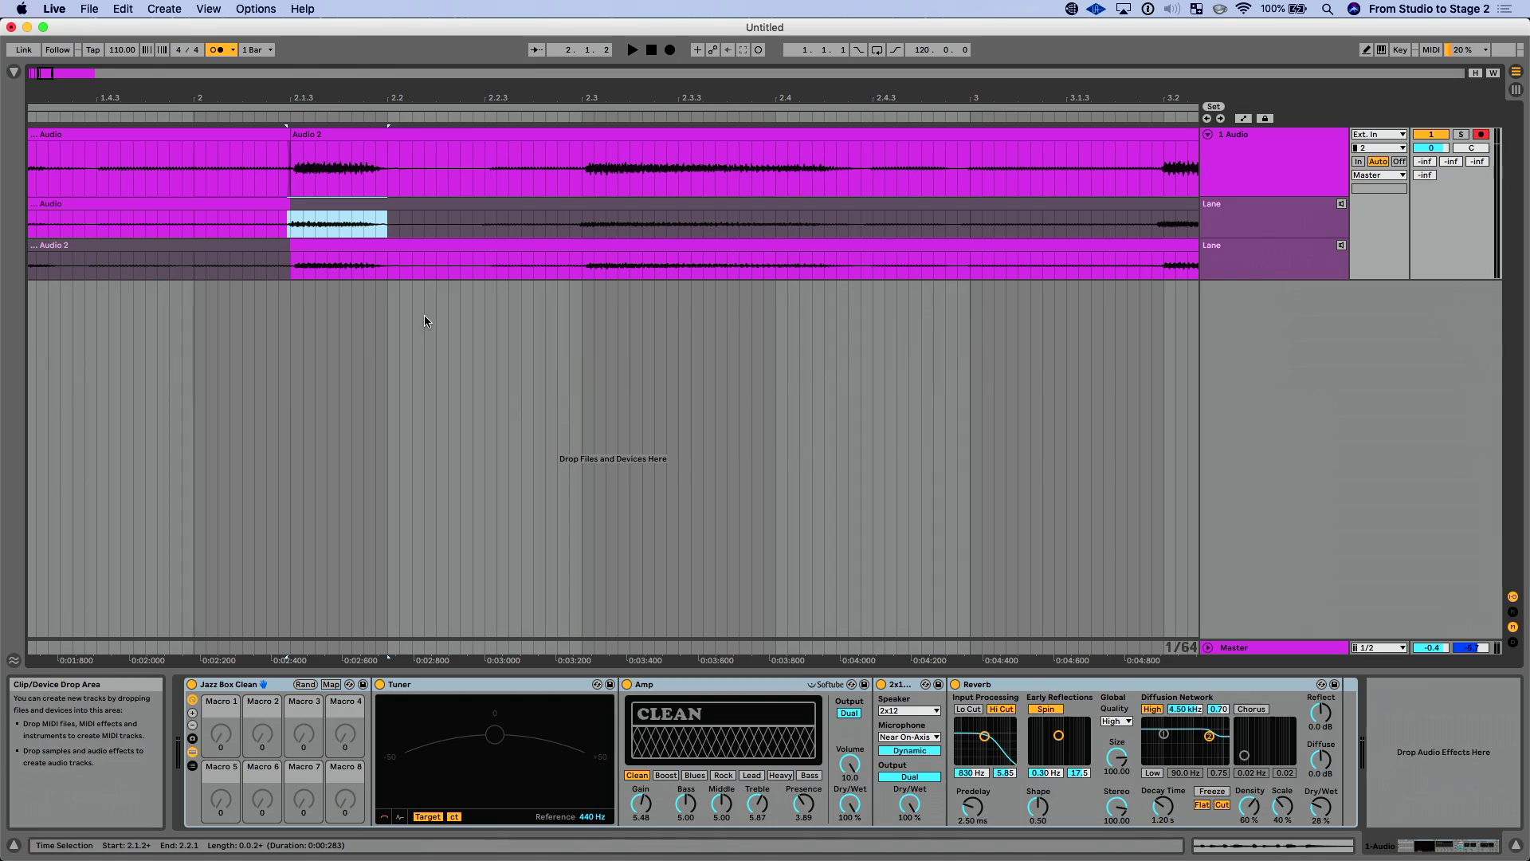
Copy the upper take's selected note to the main lane, and in Draw Mode add its section from 2.2.3 to just before 2.3.
key(Return)
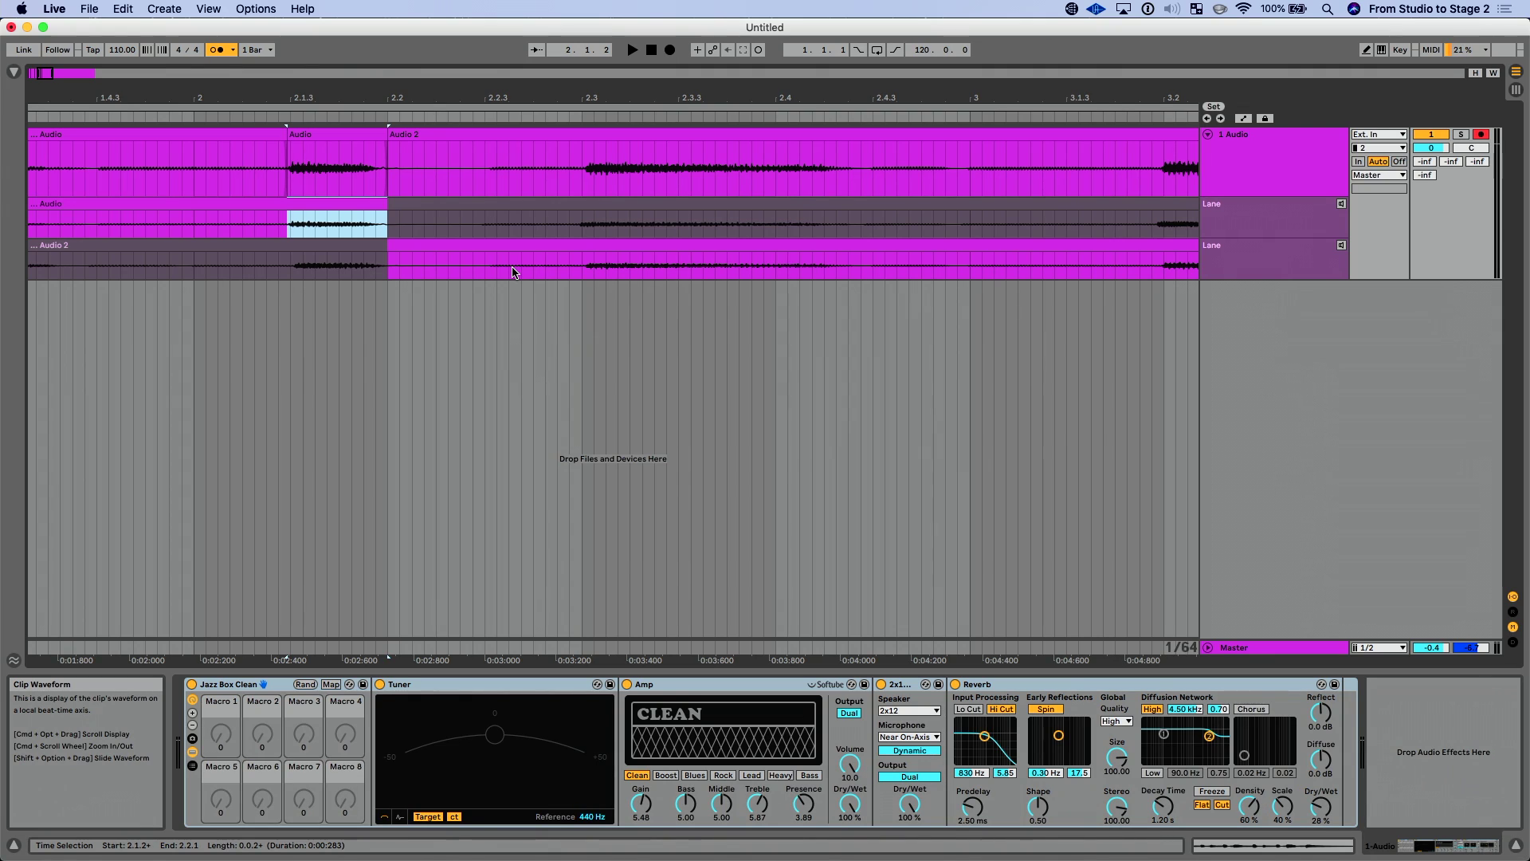
key(b)
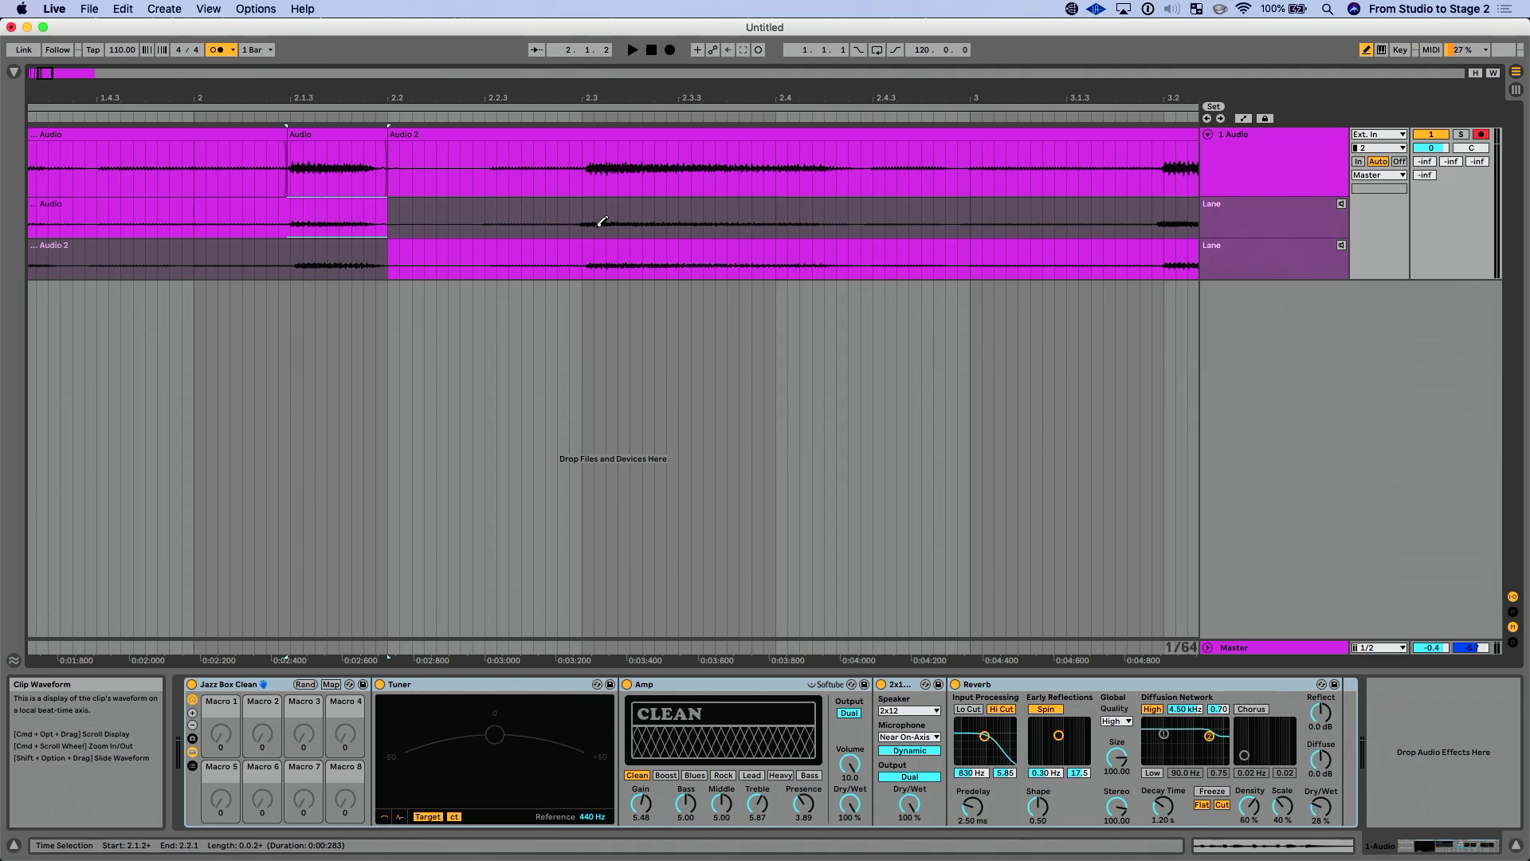
scroll(602, 221, right, 2)
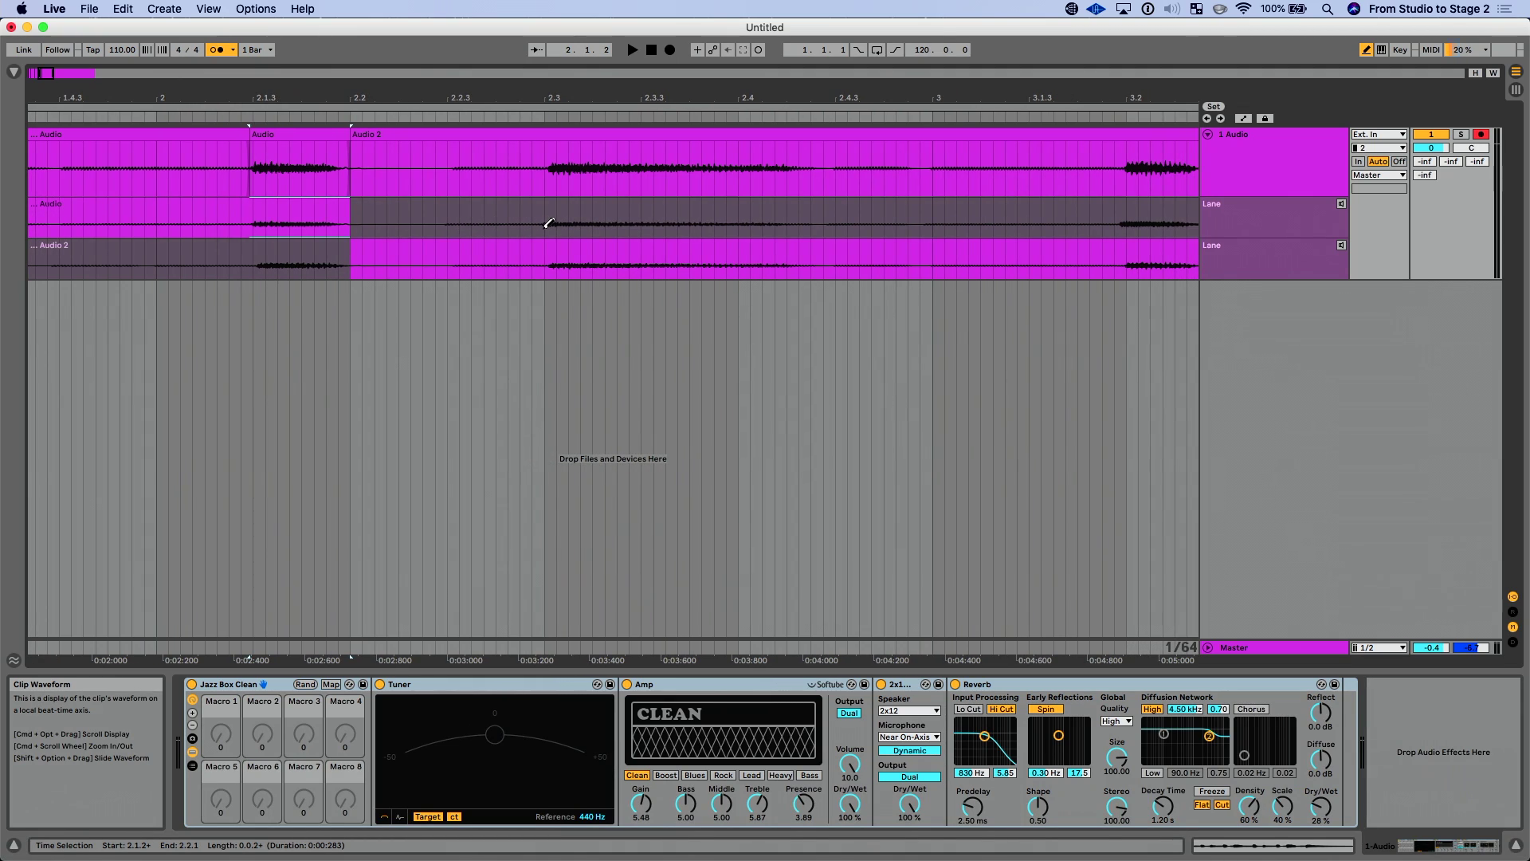
click(448, 214)
drag(448, 214, 548, 207)
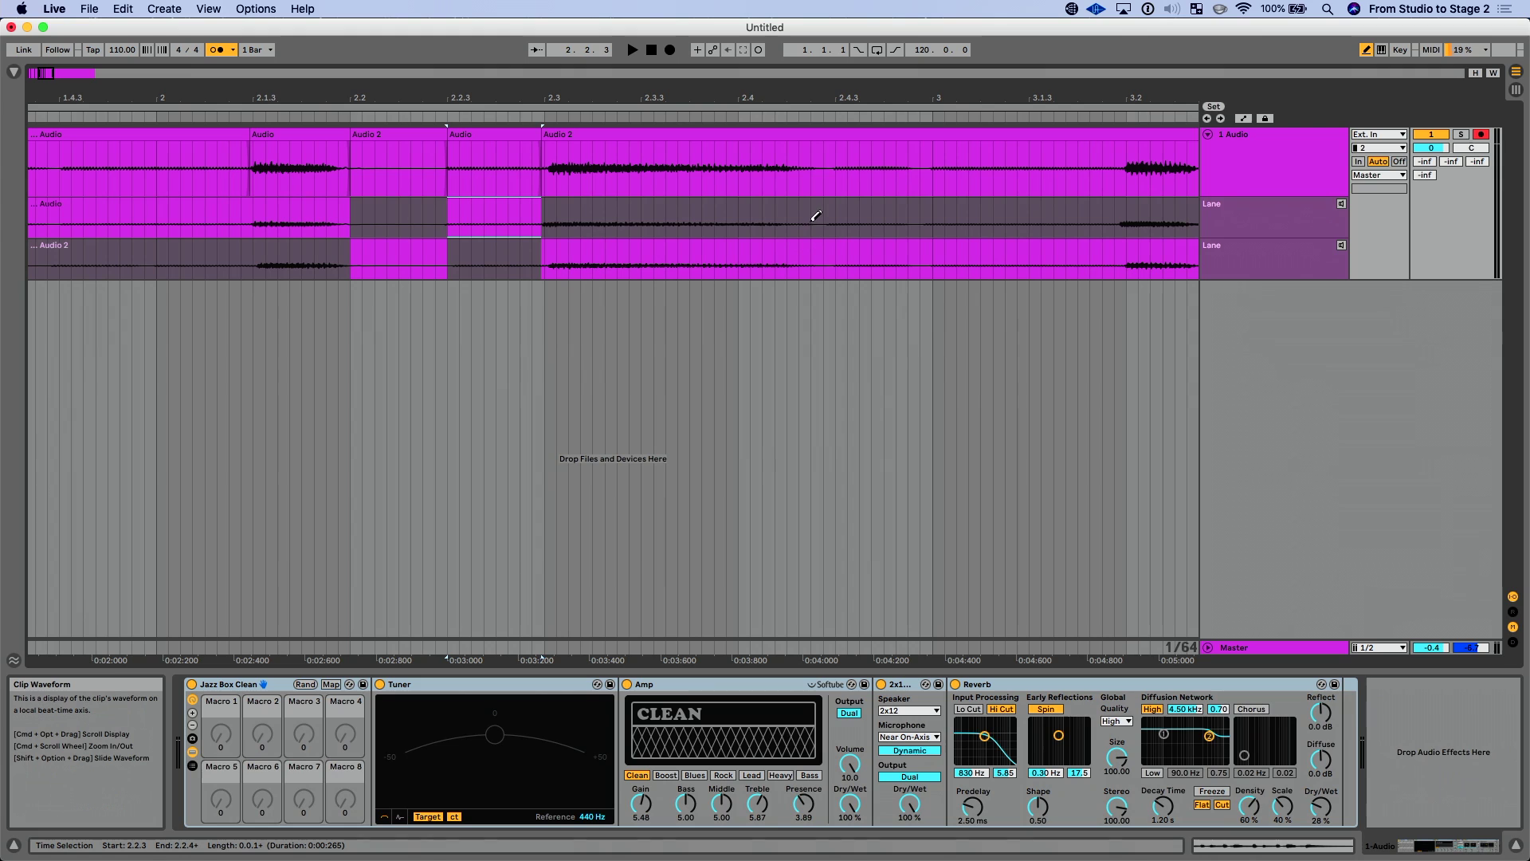
Draw the upper take's sections from 2.4.2 to 3.1.1 and from slightly after 3.1.4 to slightly after 3.2.2 into the comp.
drag(791, 217, 938, 211)
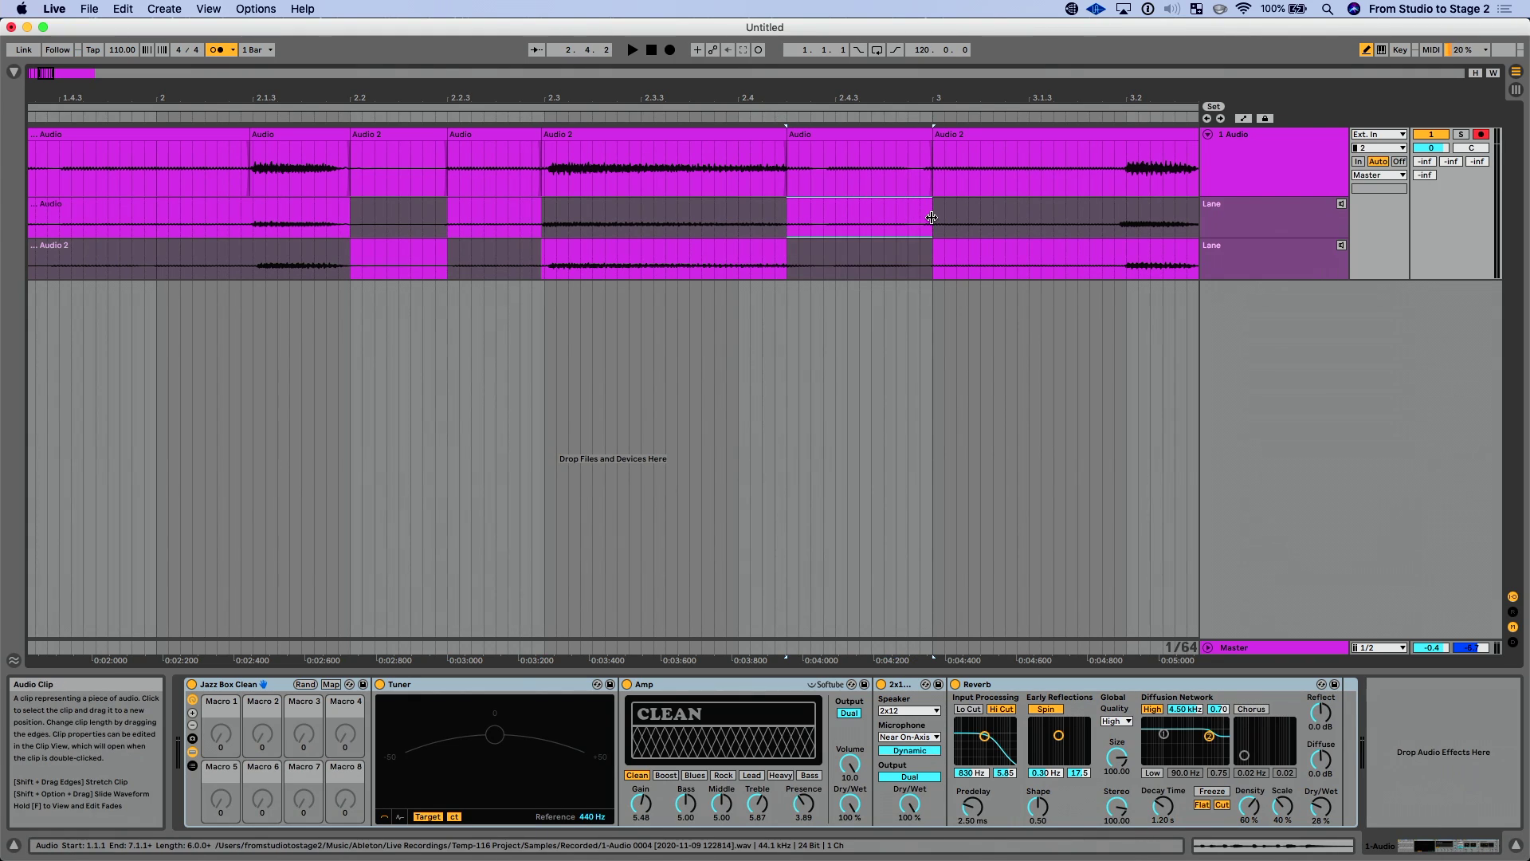
scroll(892, 215, right, 5)
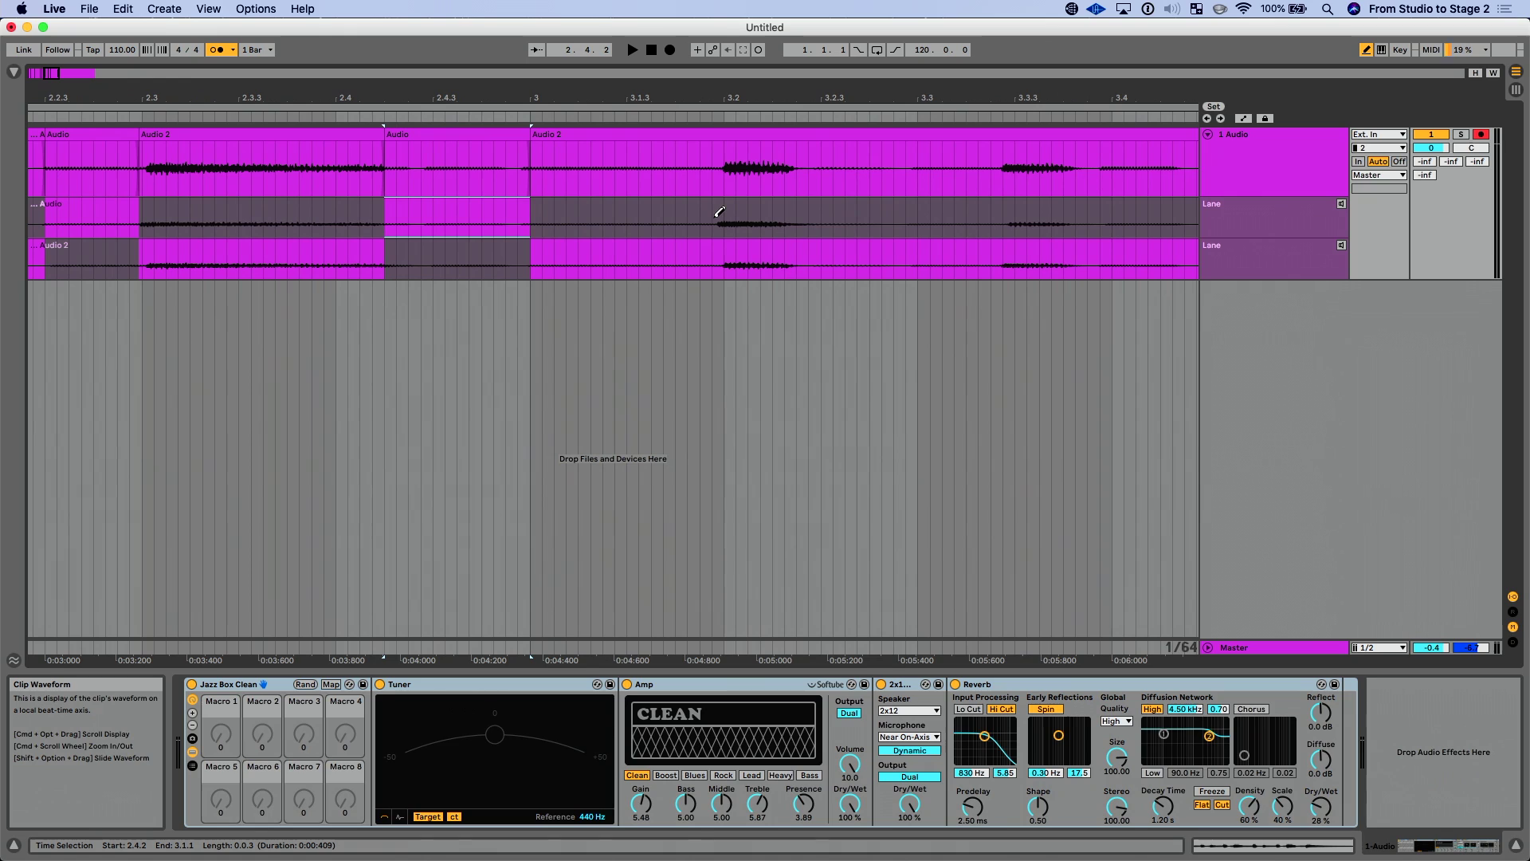
drag(718, 214, 806, 203)
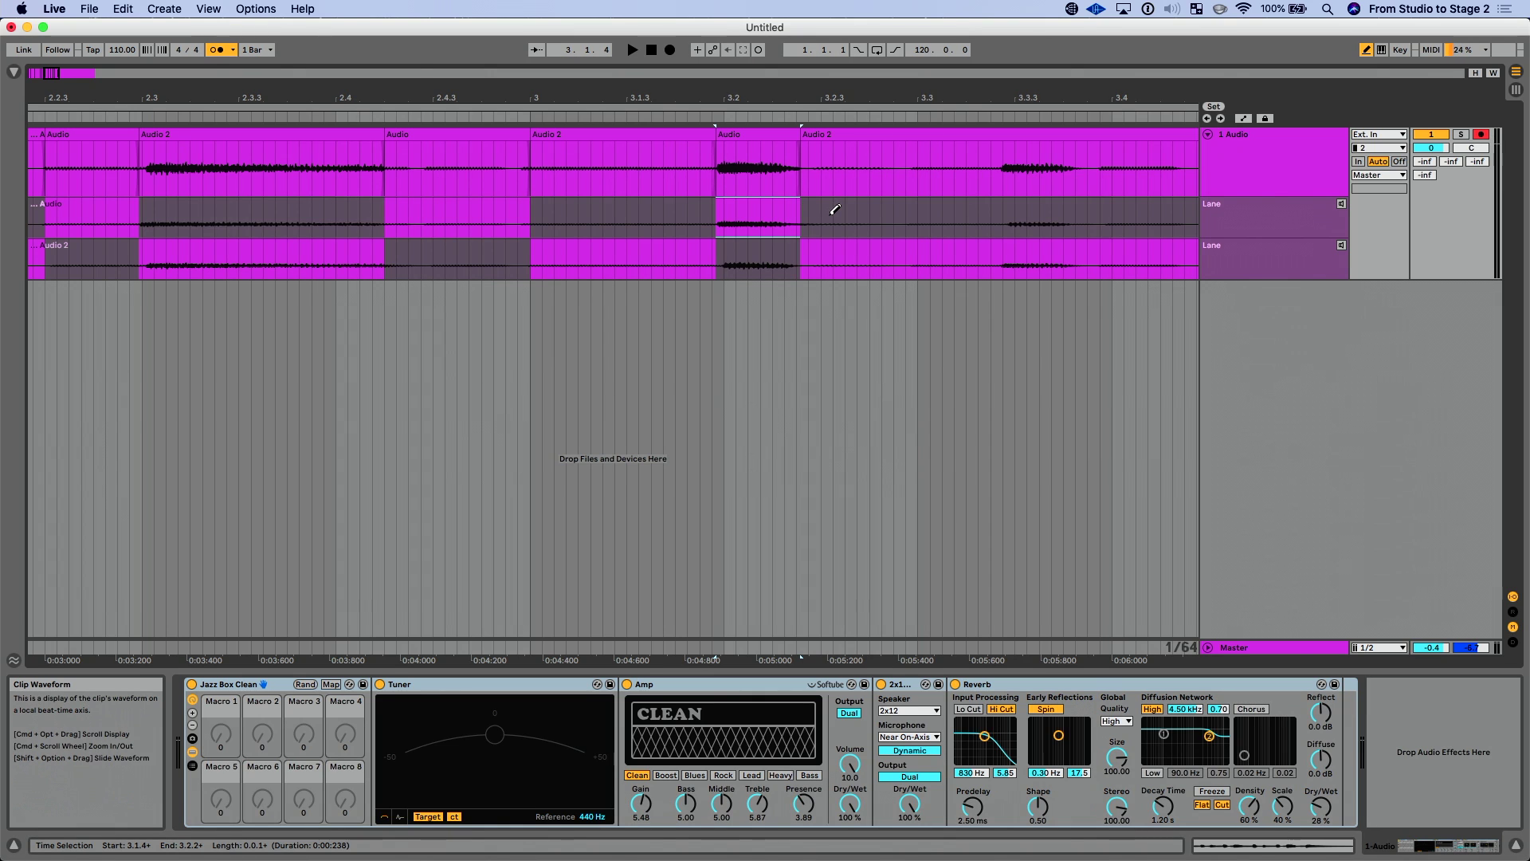
Compare both takes around 3.2 by playing back and alternating the comp's source, ending on the upper take.
scroll(835, 208, down, 3)
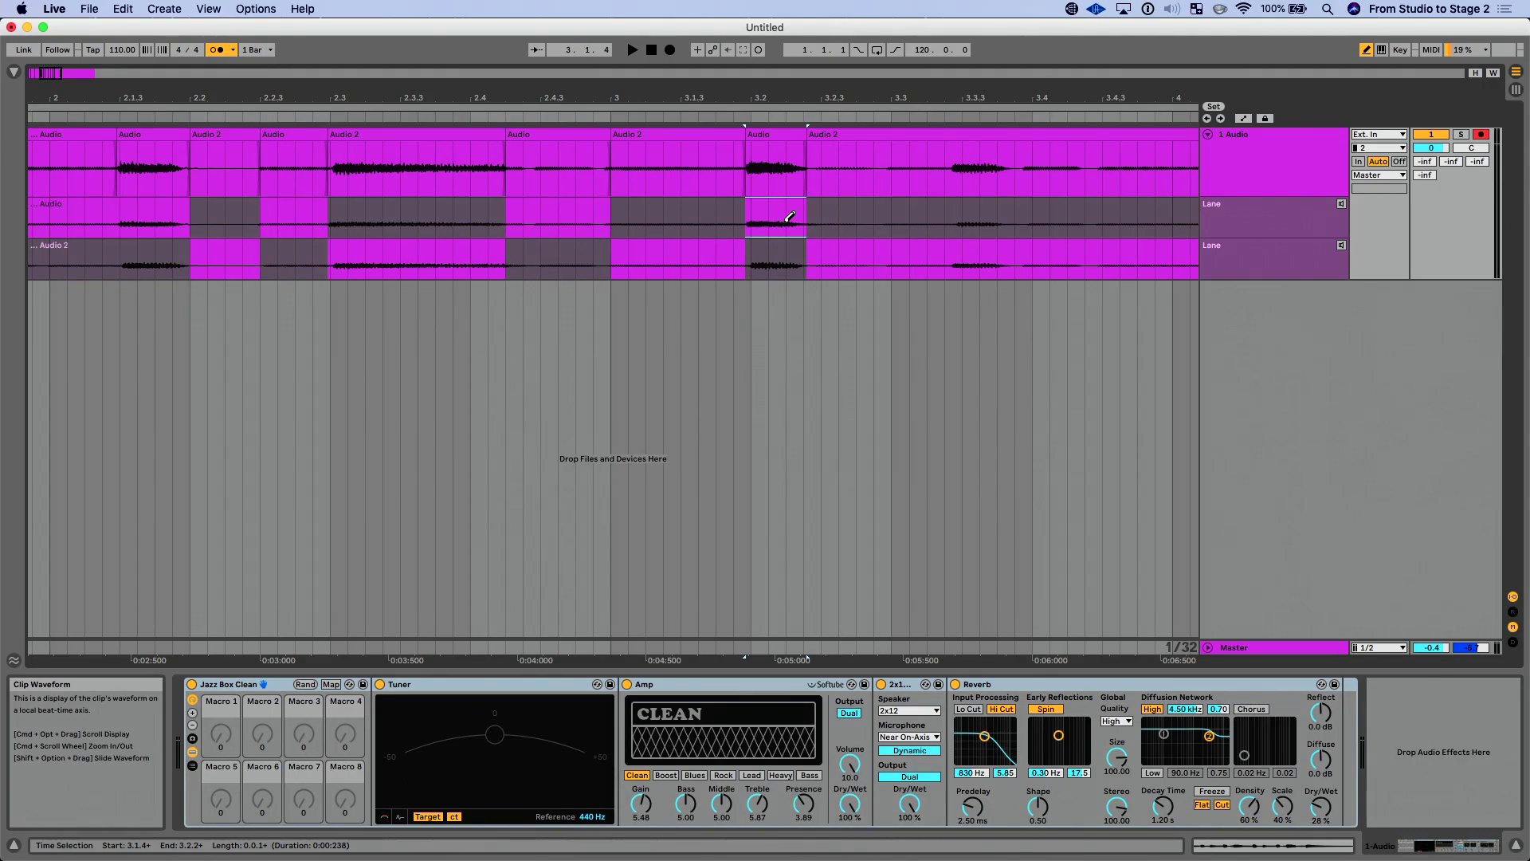
key(space)
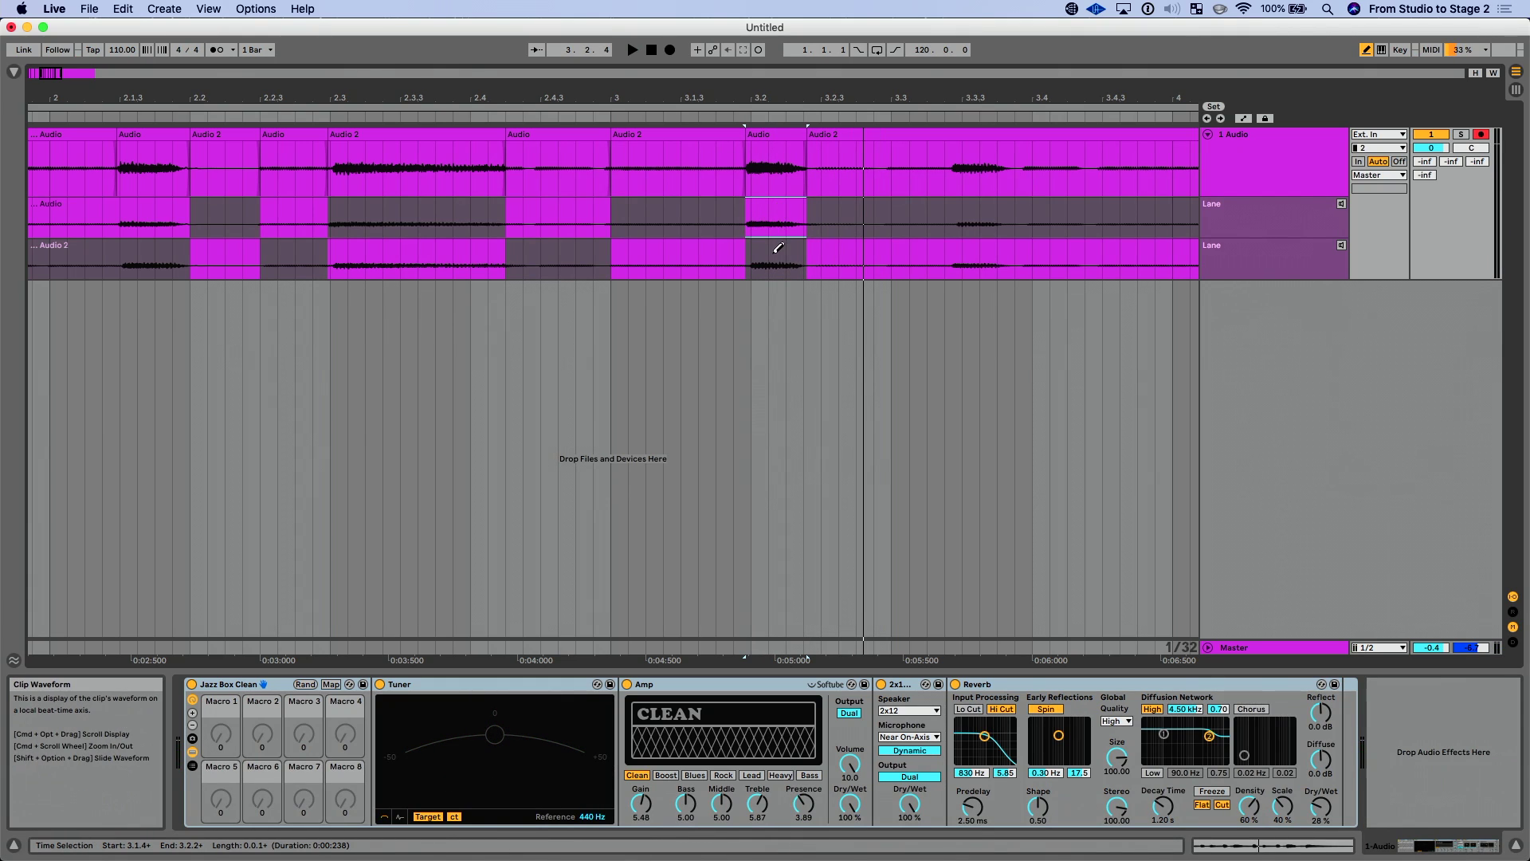
click(779, 248)
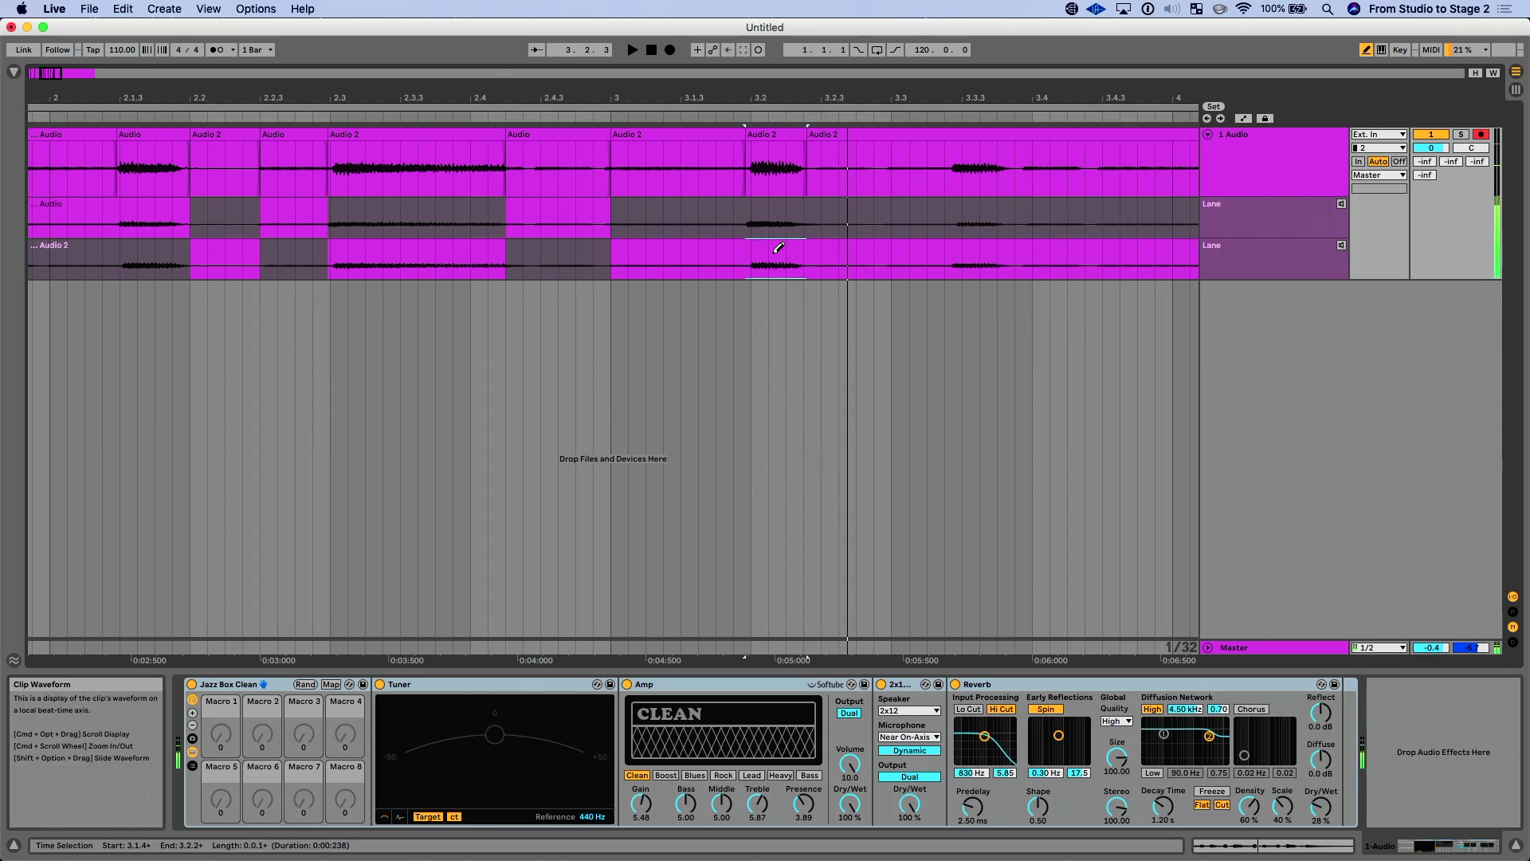
click(776, 210)
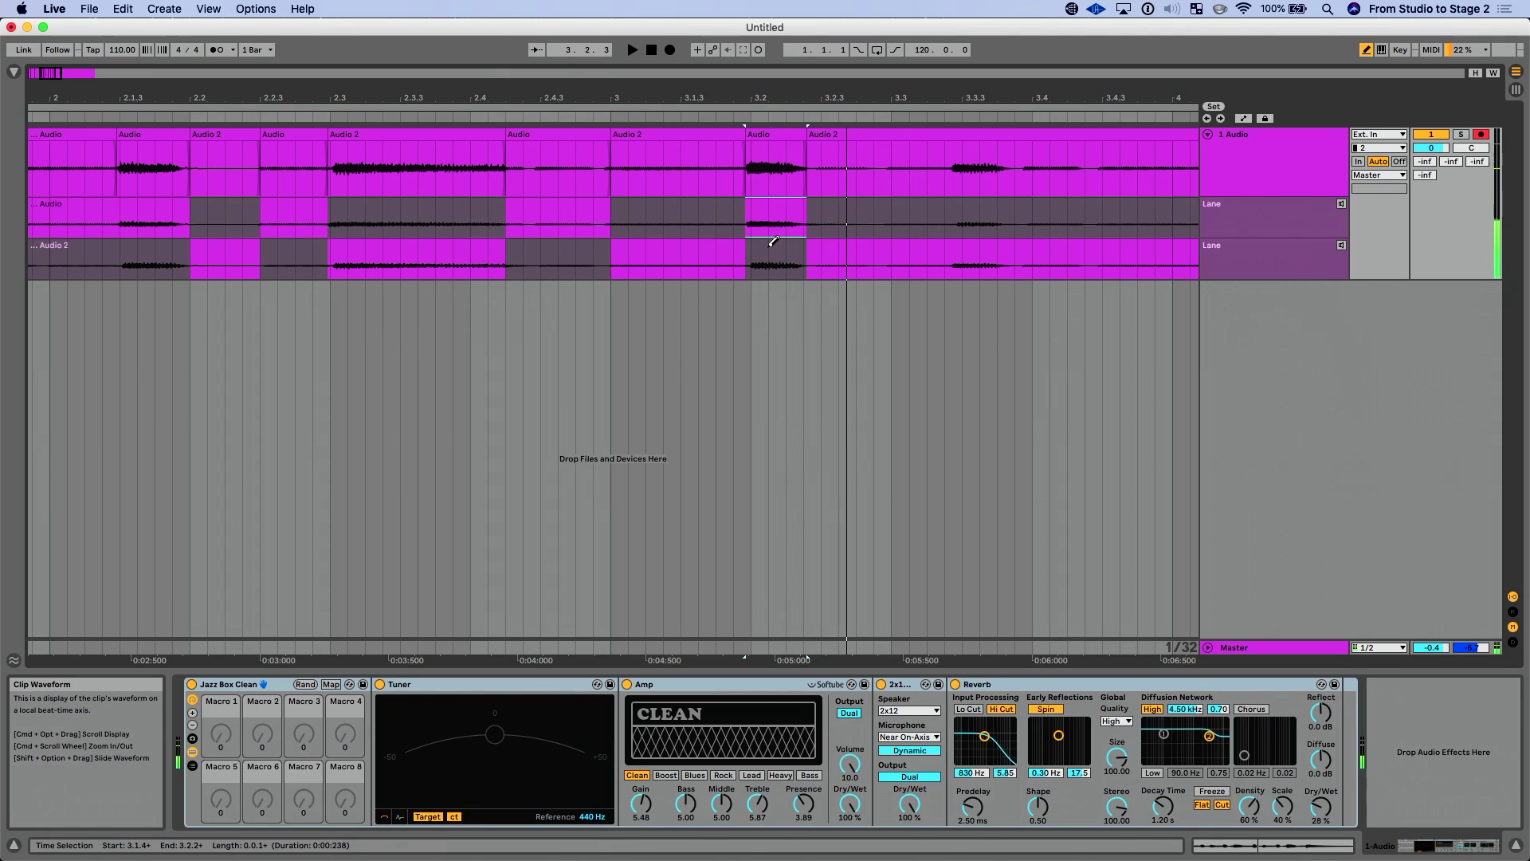
click(773, 245)
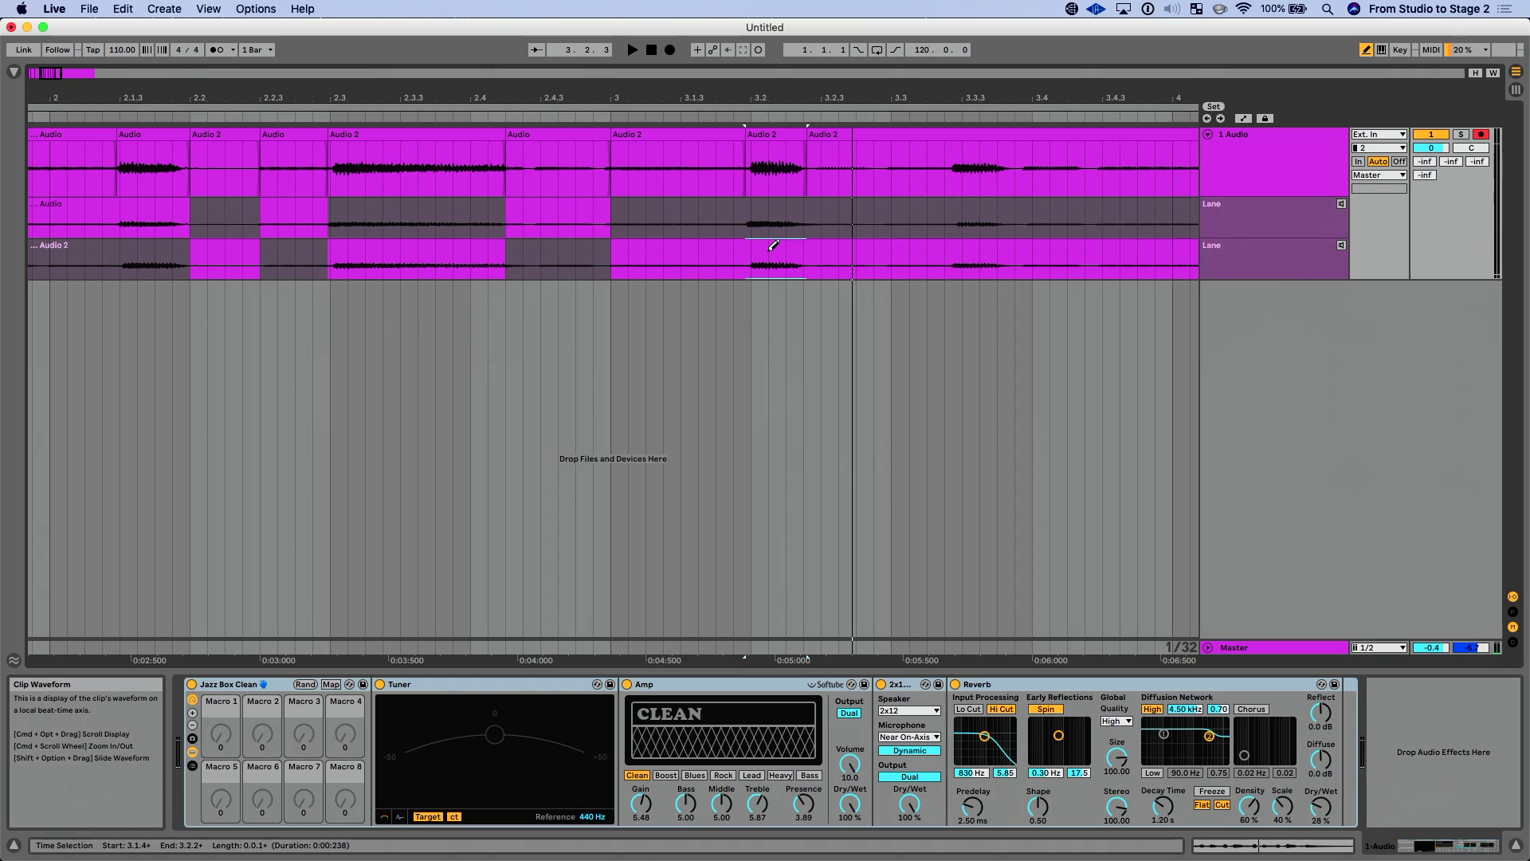
click(773, 213)
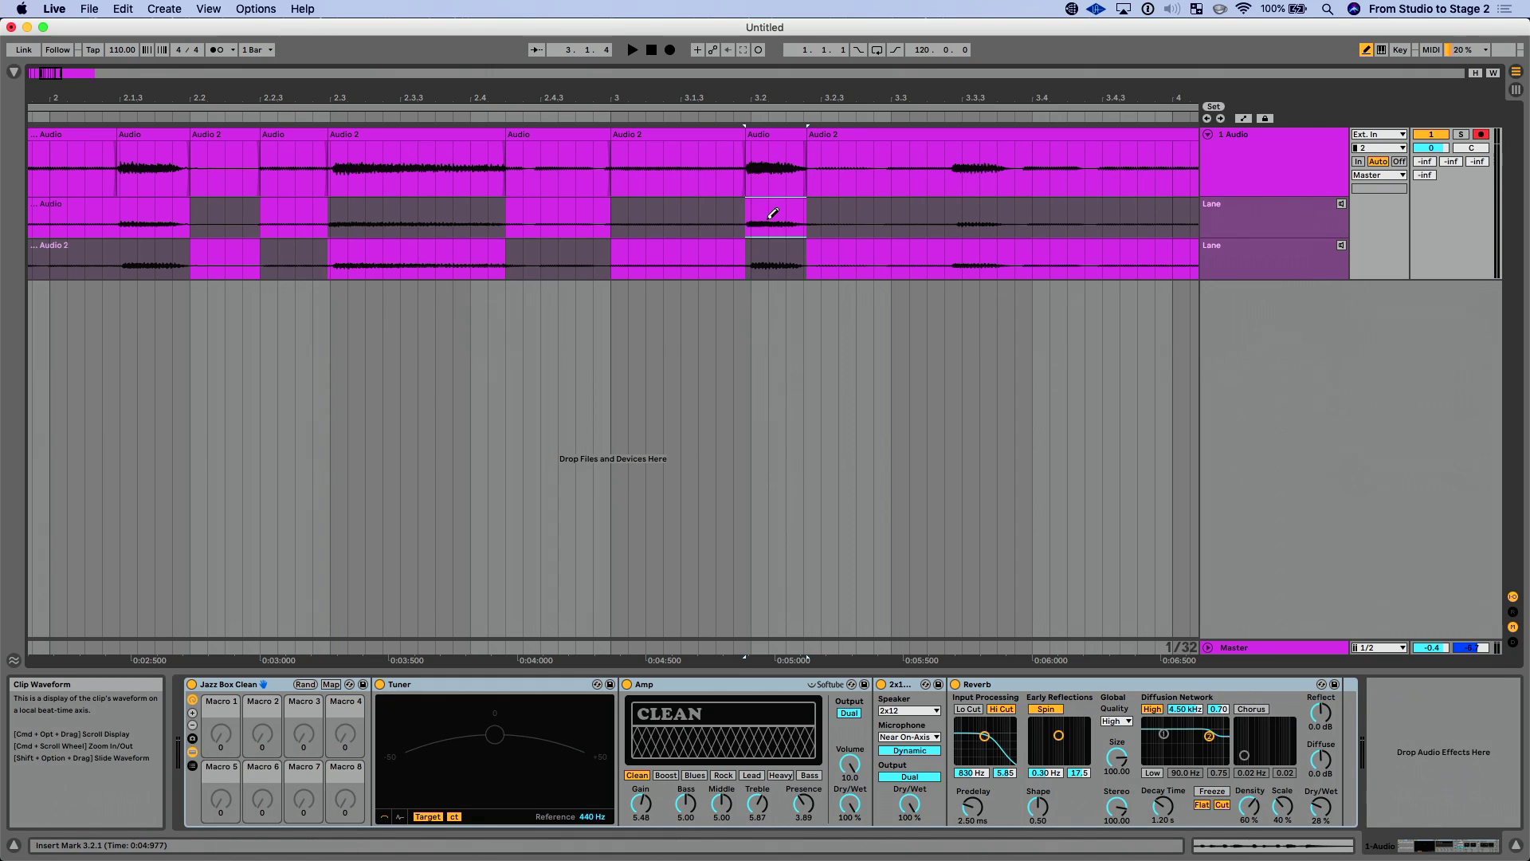
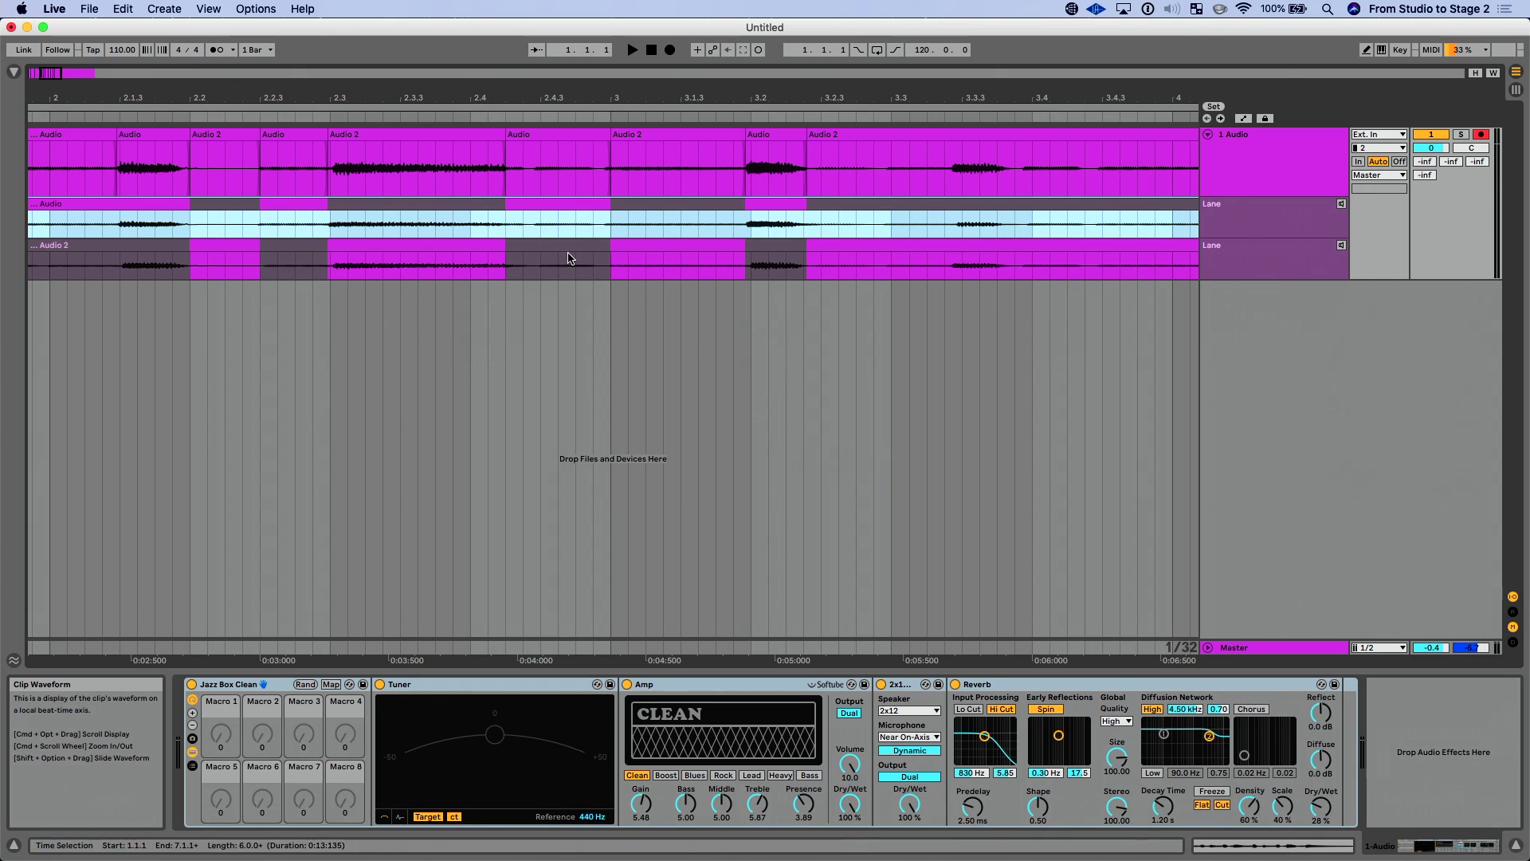
Leave Draw Mode, select the upper take from 2.4.2 to 3.1.1, and alternate the comp's source between the two takes.
click(514, 227)
drag(514, 229, 612, 222)
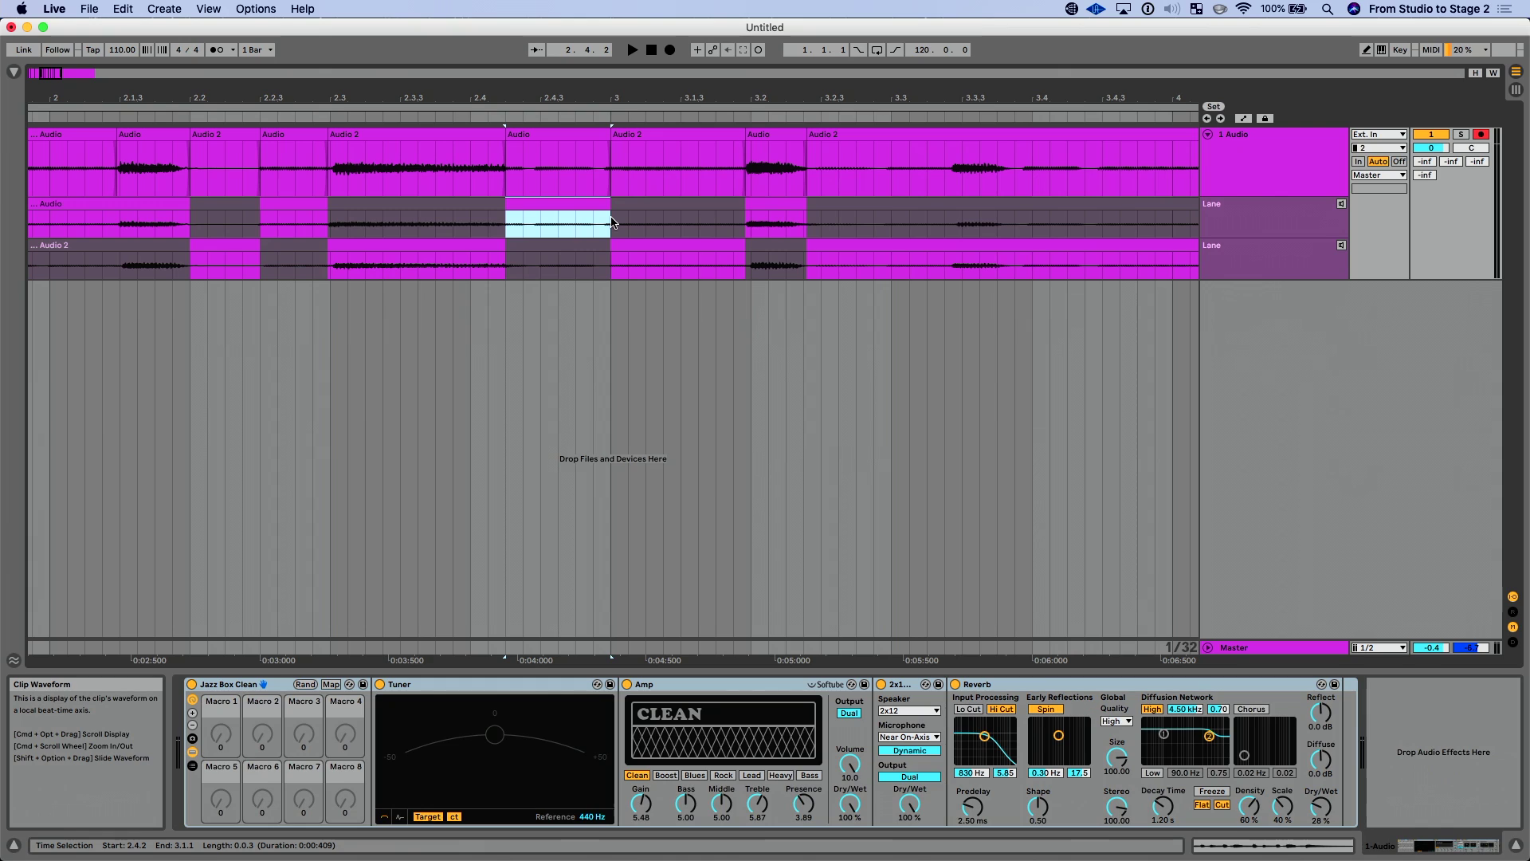
key(Down)
key(Up)
key(Down)
key(Up)
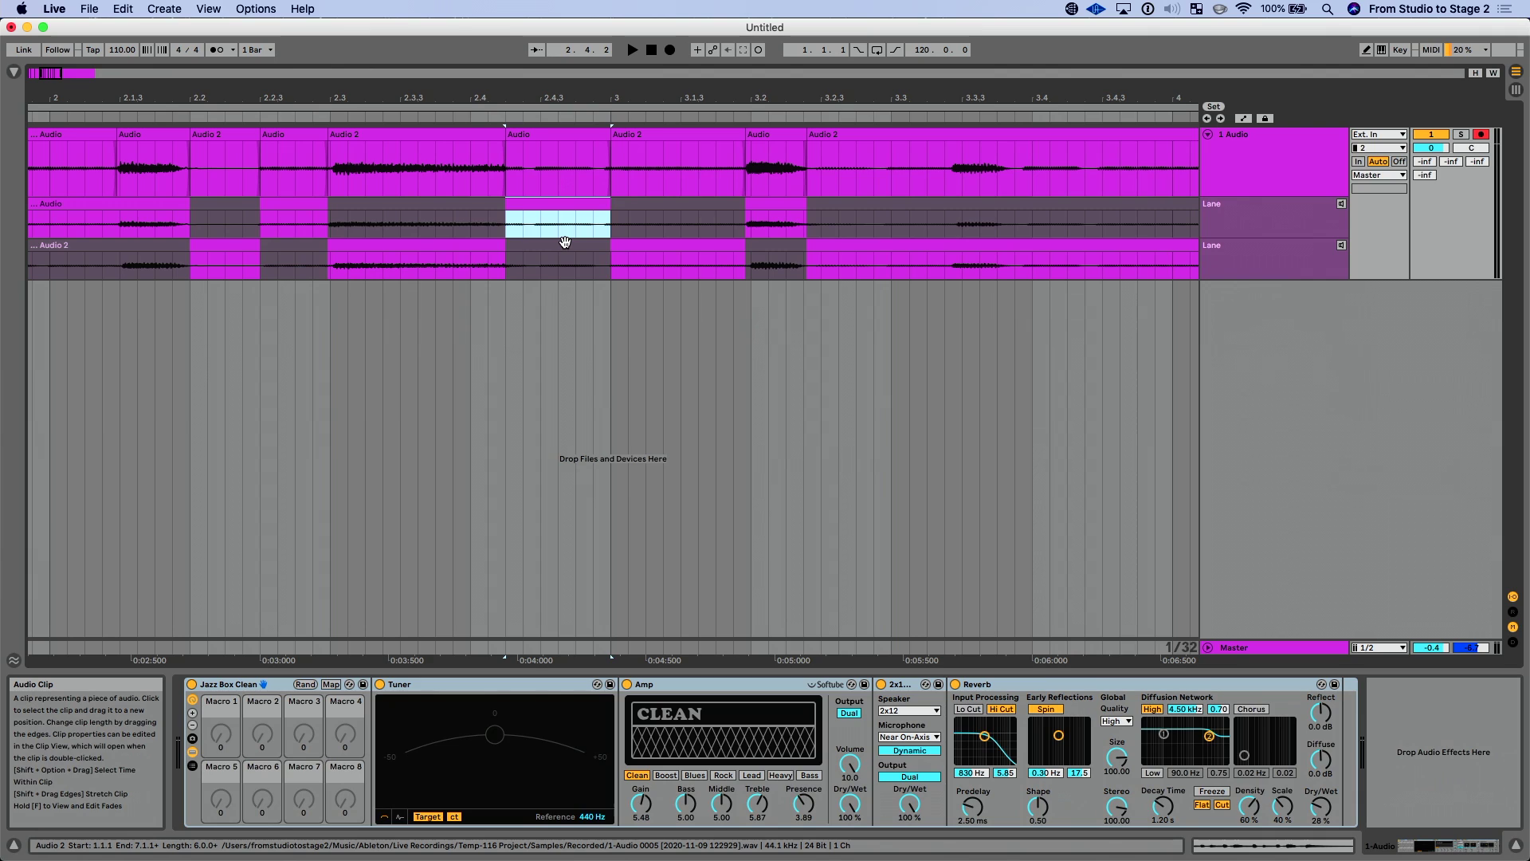
key(Down)
key(Up)
Play back the selected section repeatedly while switching its source between the lower and upper takes, ending on the upper take.
key(space)
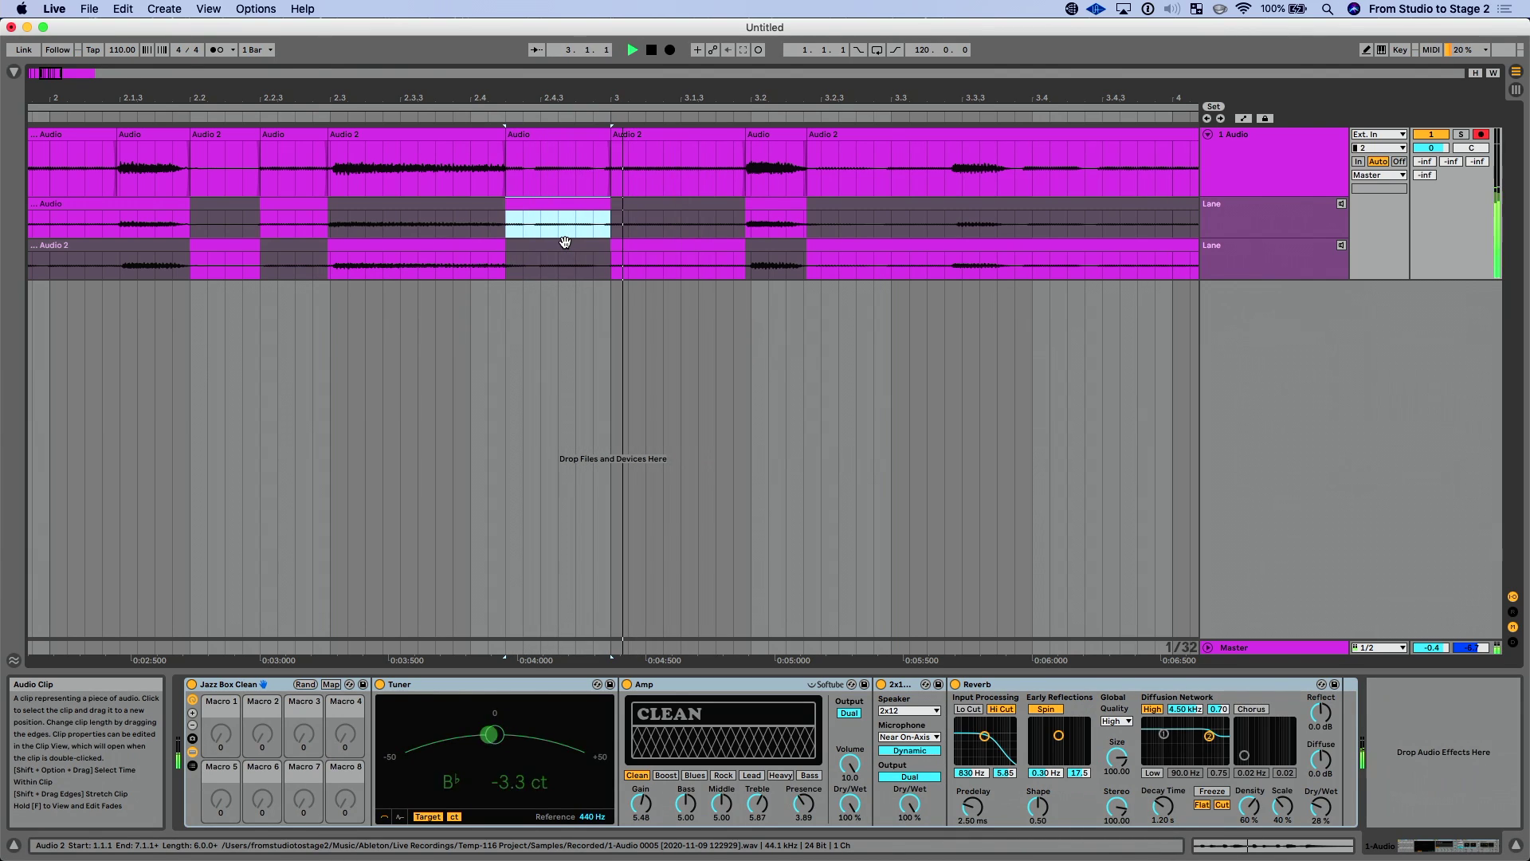
key(space)
key(Down)
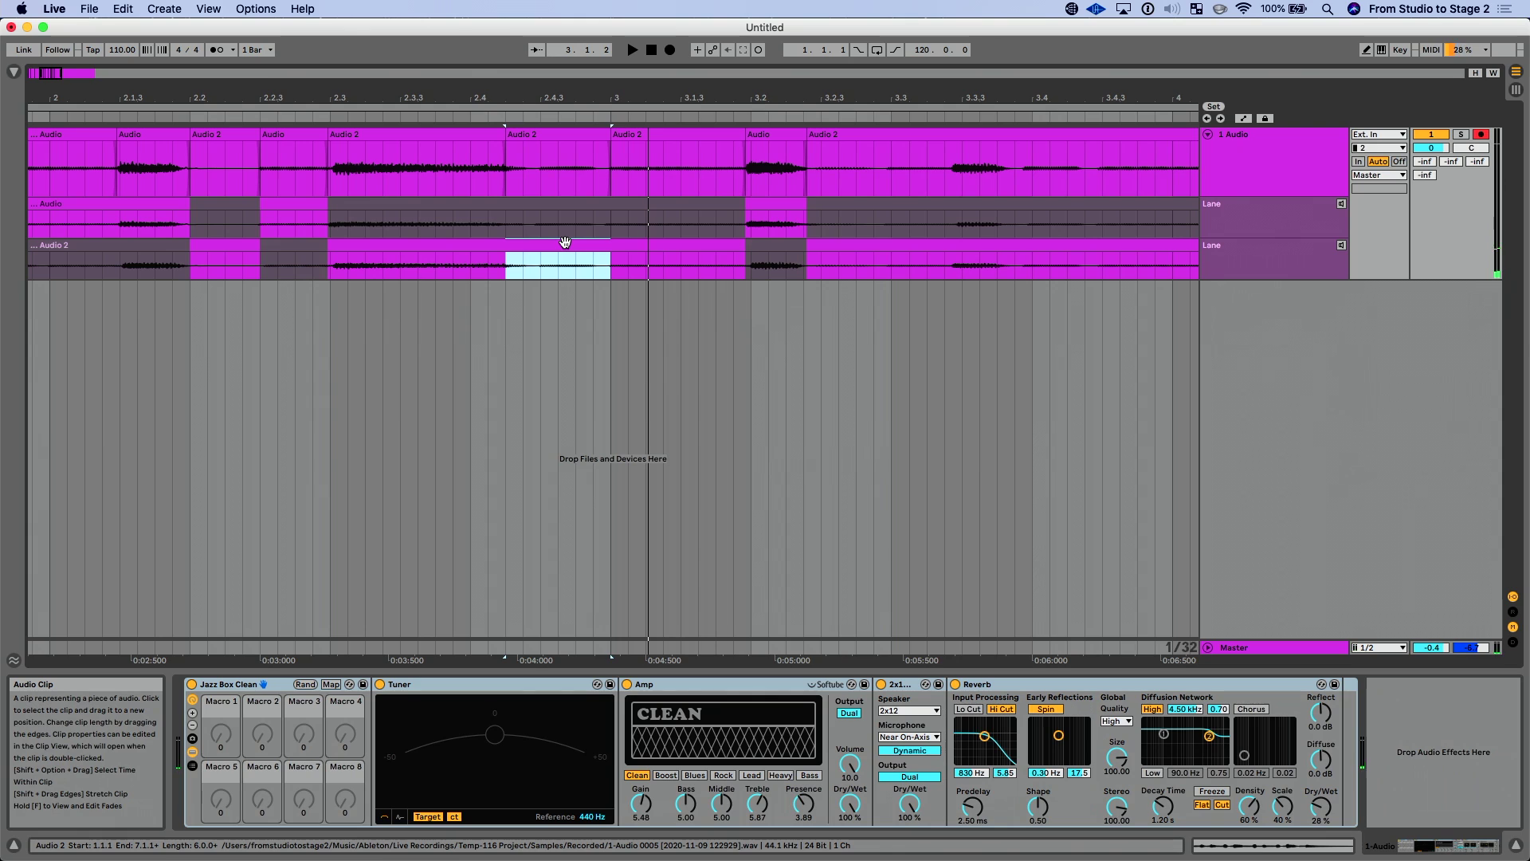
key(space)
key(Up)
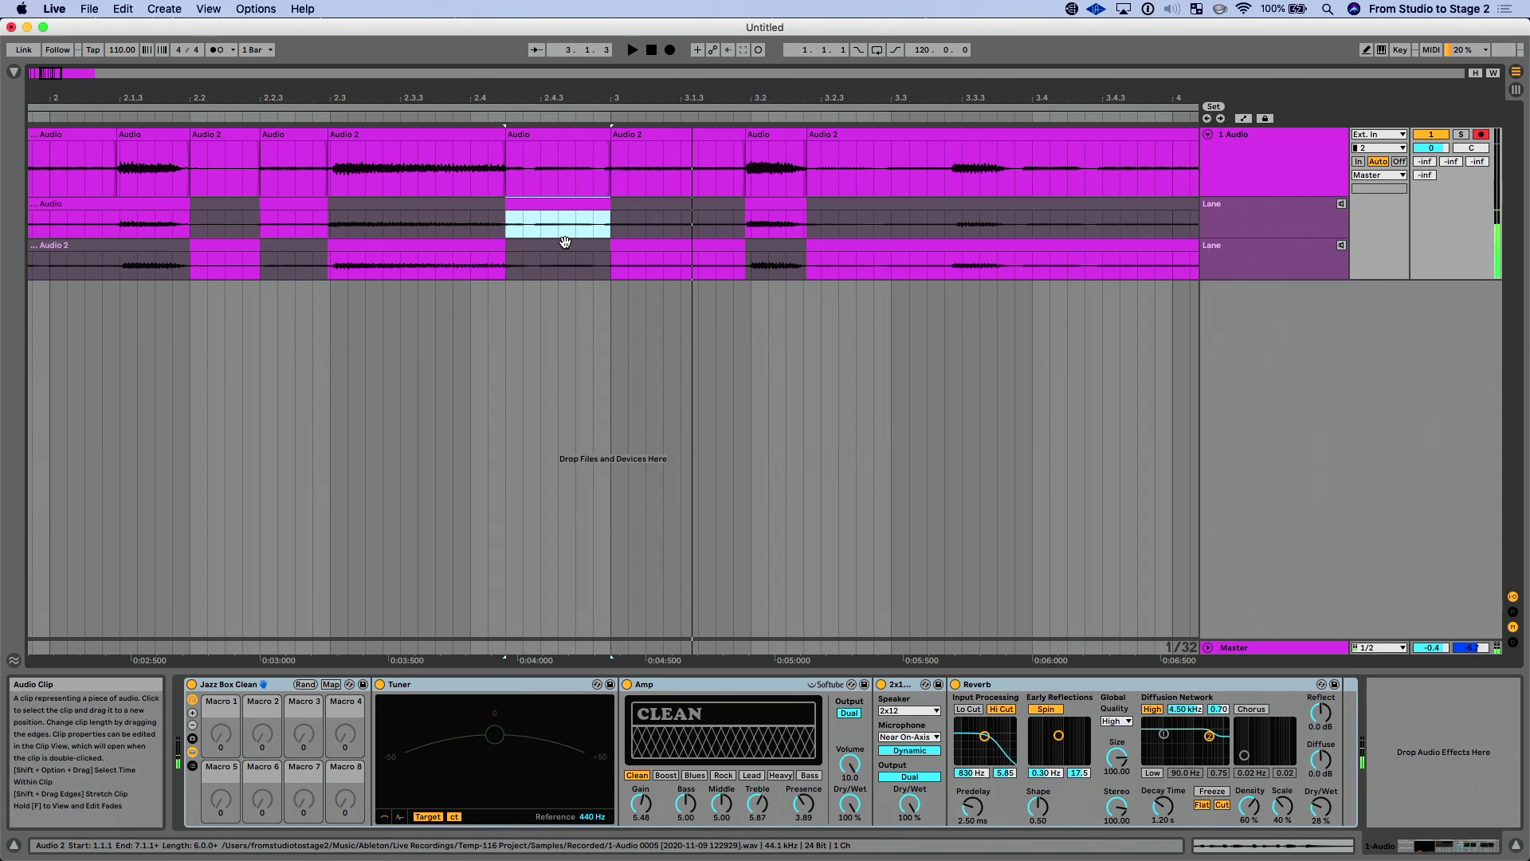
key(Down)
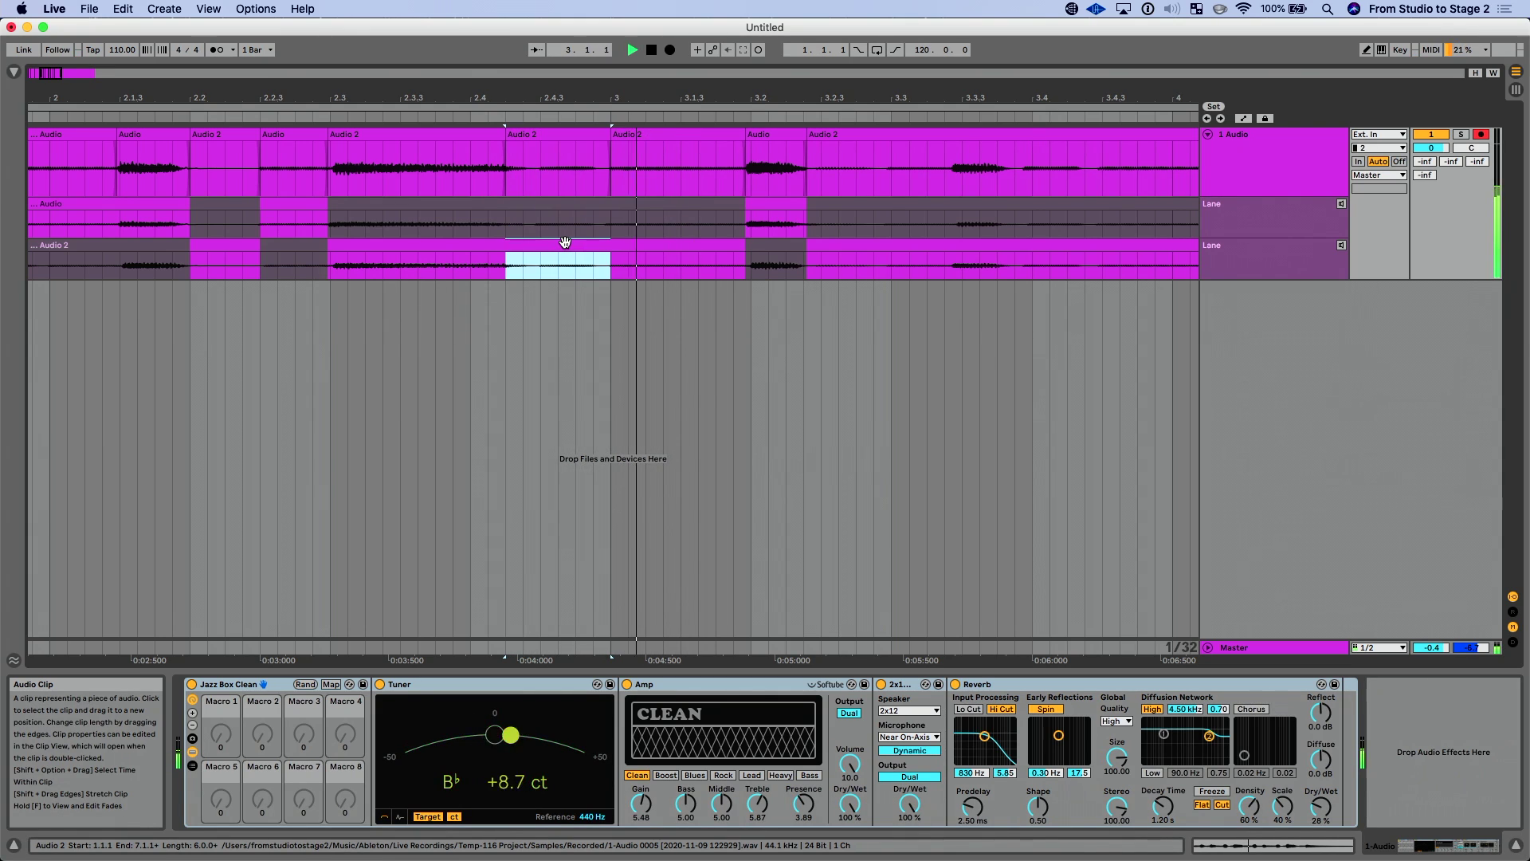
key(space)
key(Up)
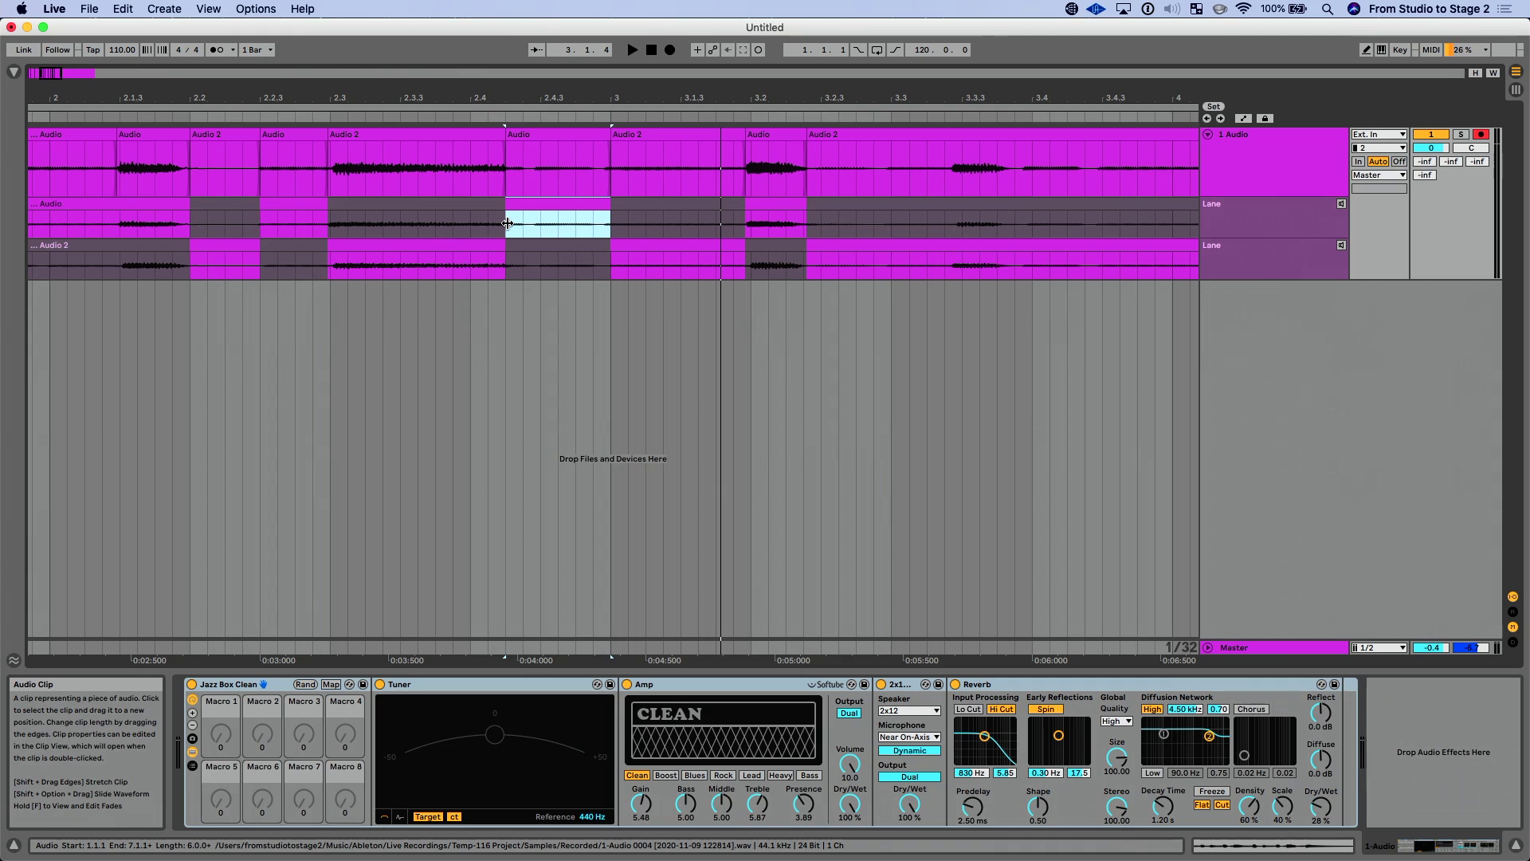
Move the start of the upper take's comp section that ends at 3.1.1 to about 2.4.3.
drag(508, 224, 540, 227)
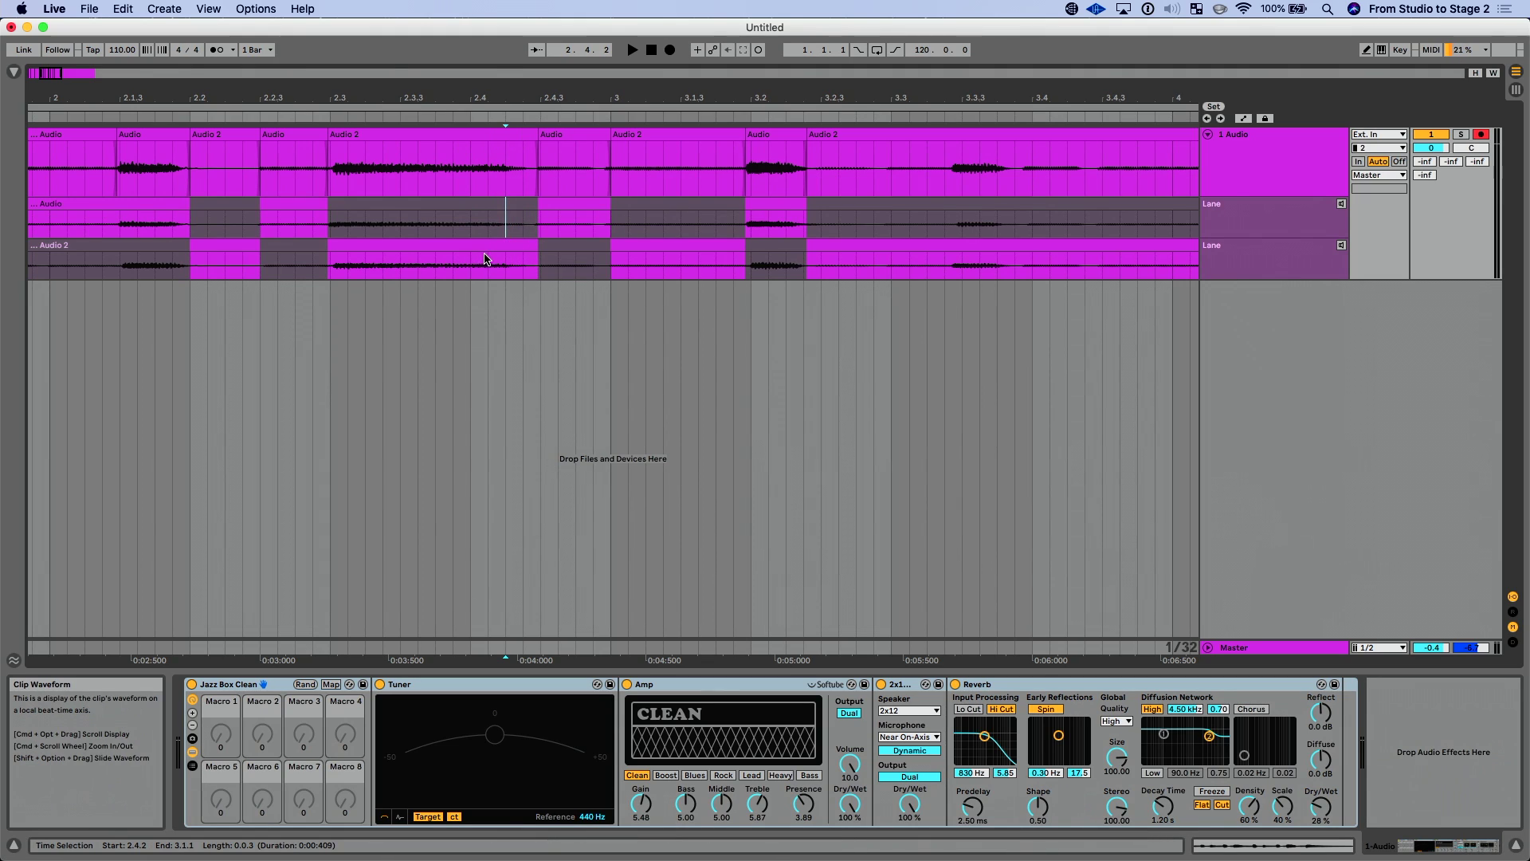
click(553, 212)
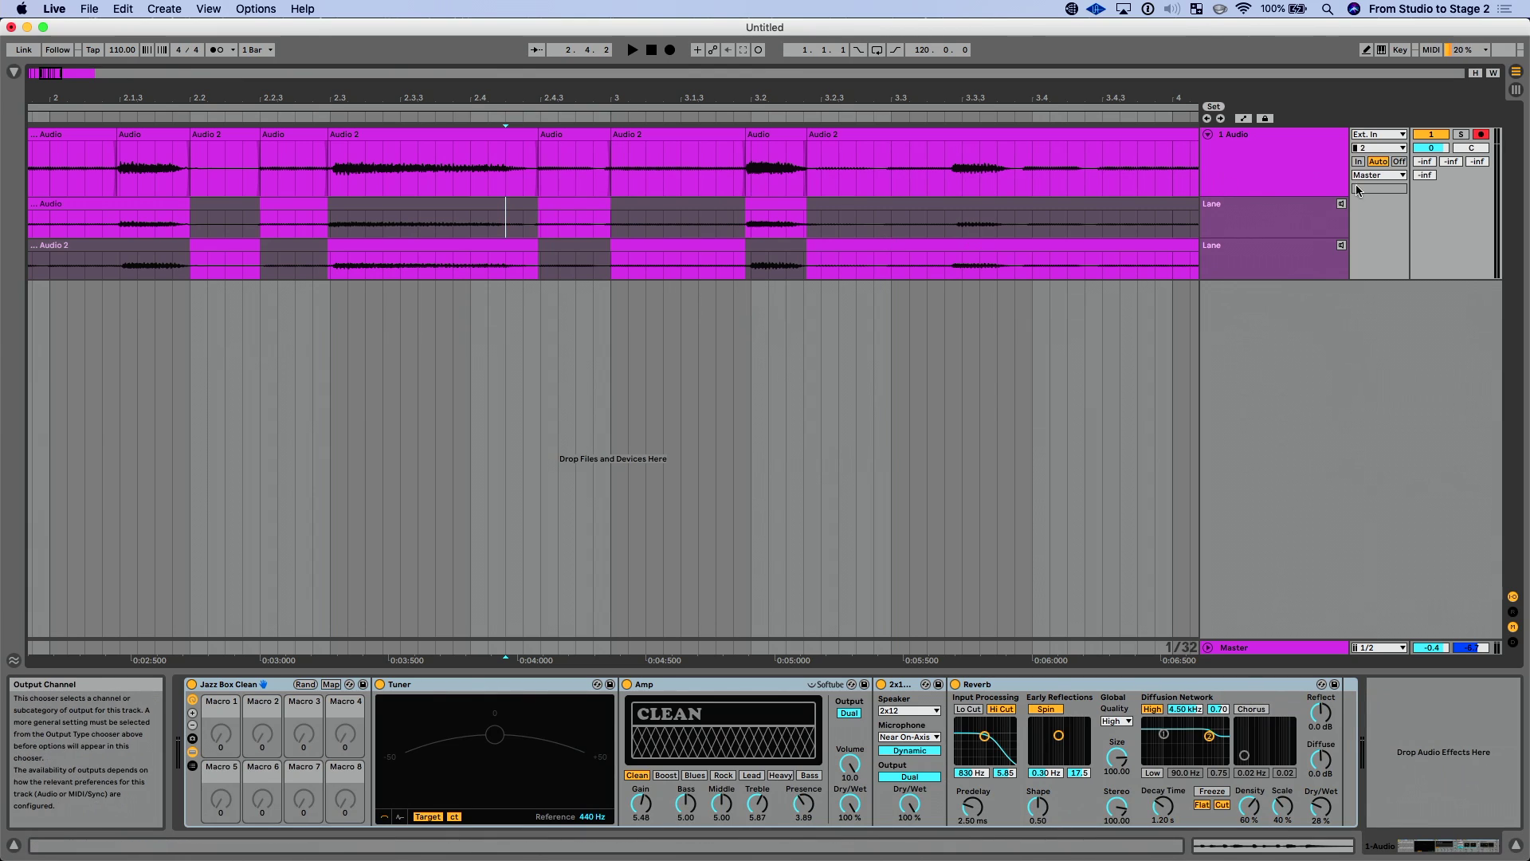
Rename the upper take lane Bass Movement and the lower take lane Straight Chords.
click(1247, 221)
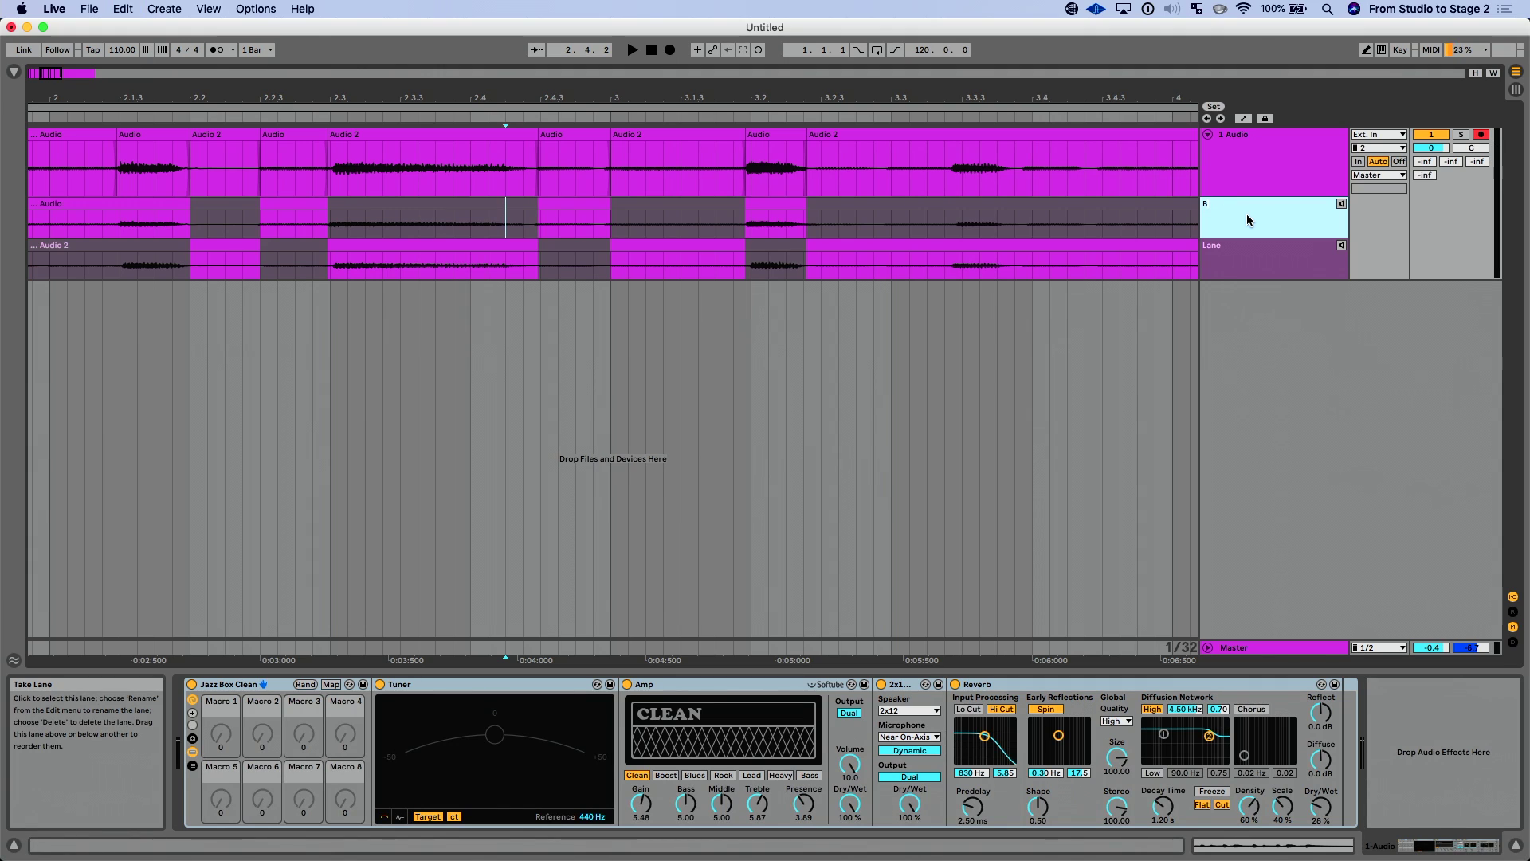
text(ent)
key(Tab)
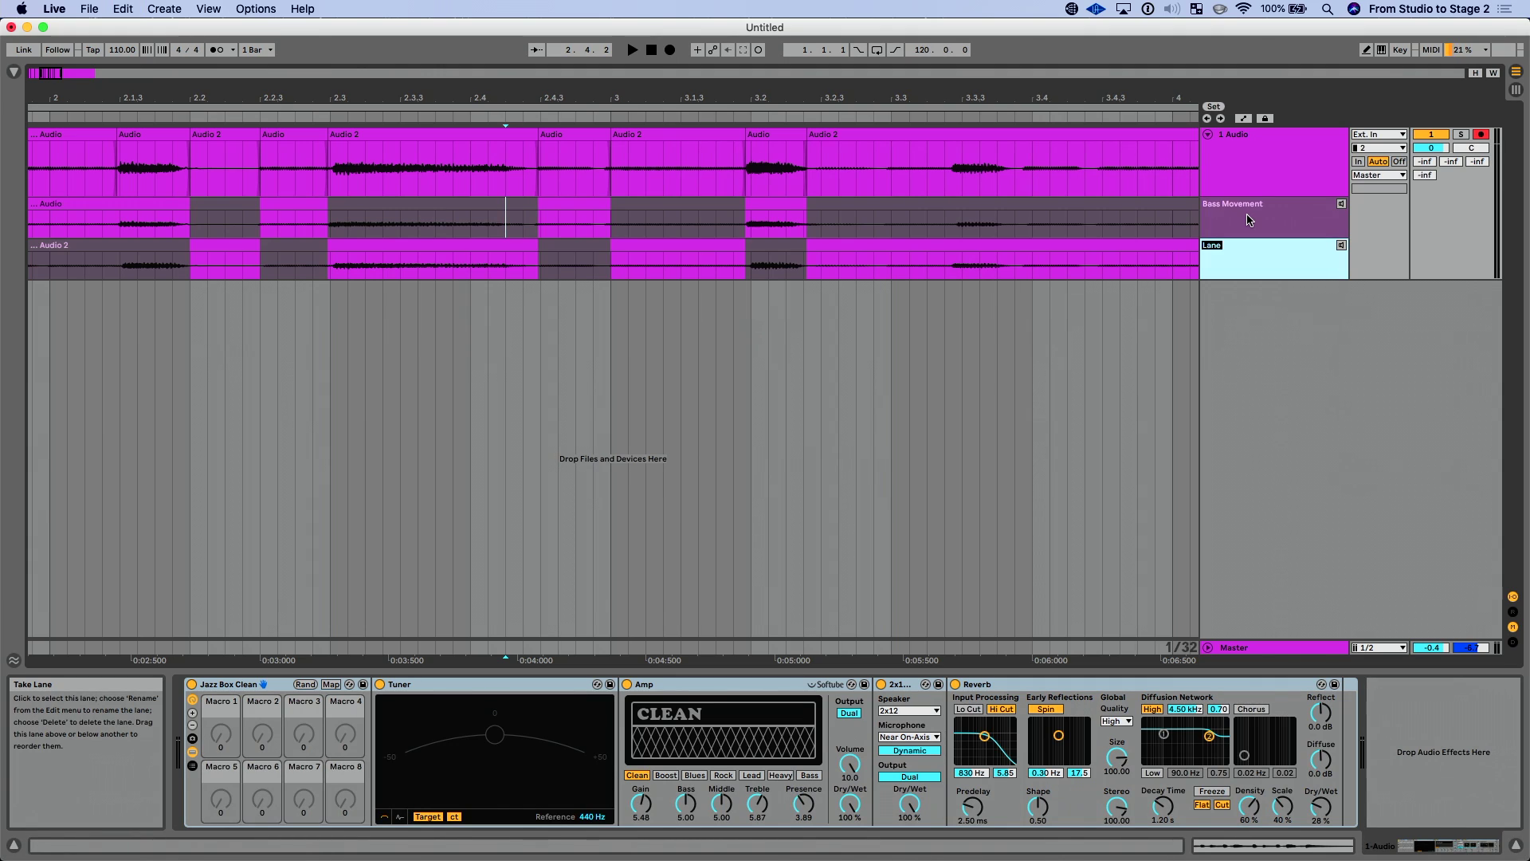
text(St)
Delete the Straight Chords take lane, undo the deletion, and select the Bass Movement lane.
key(Delete)
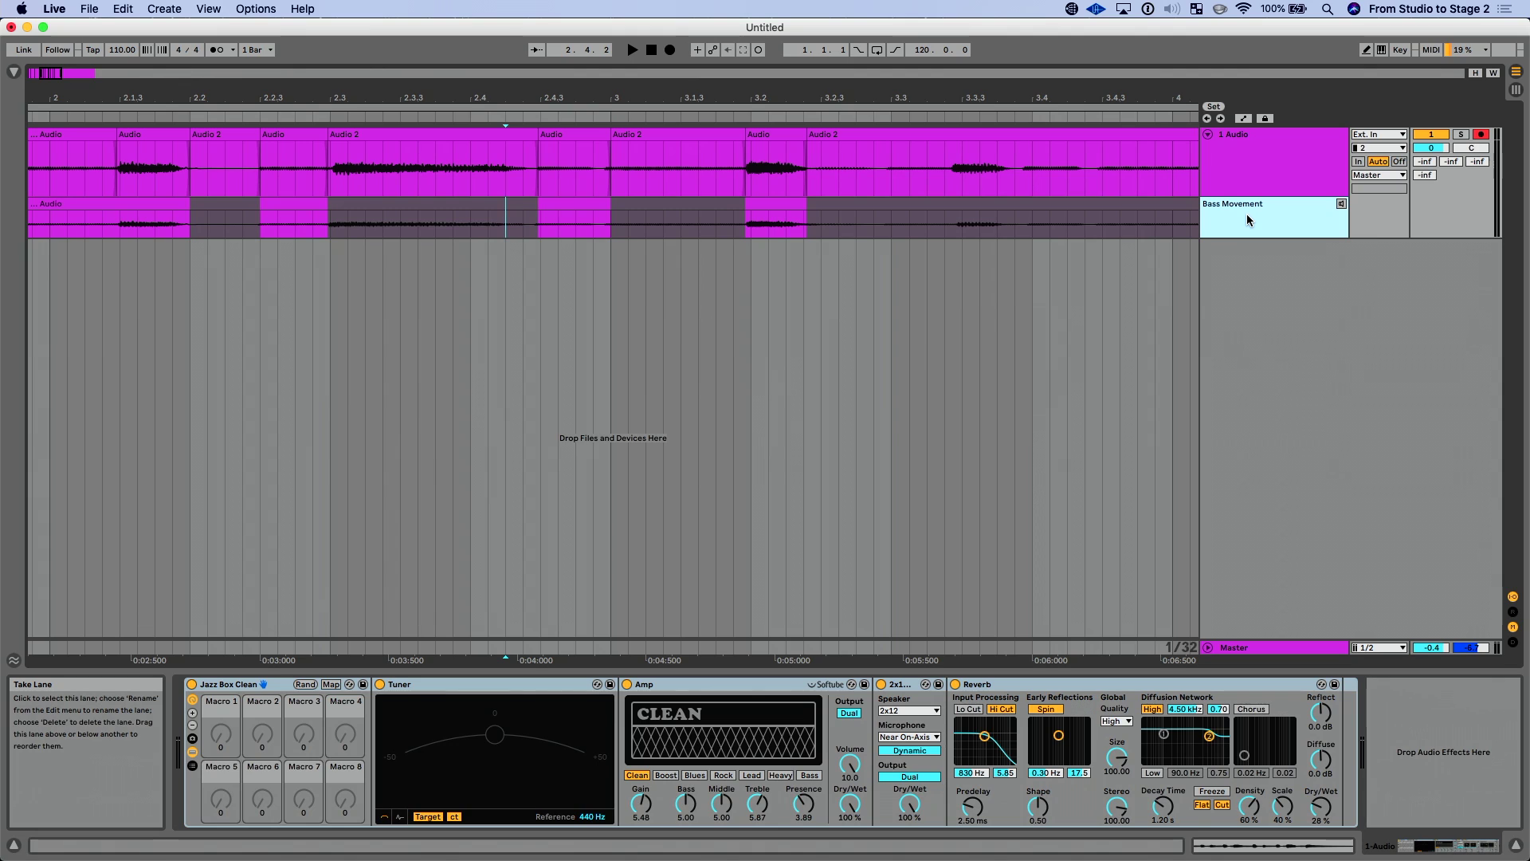
key(super+z)
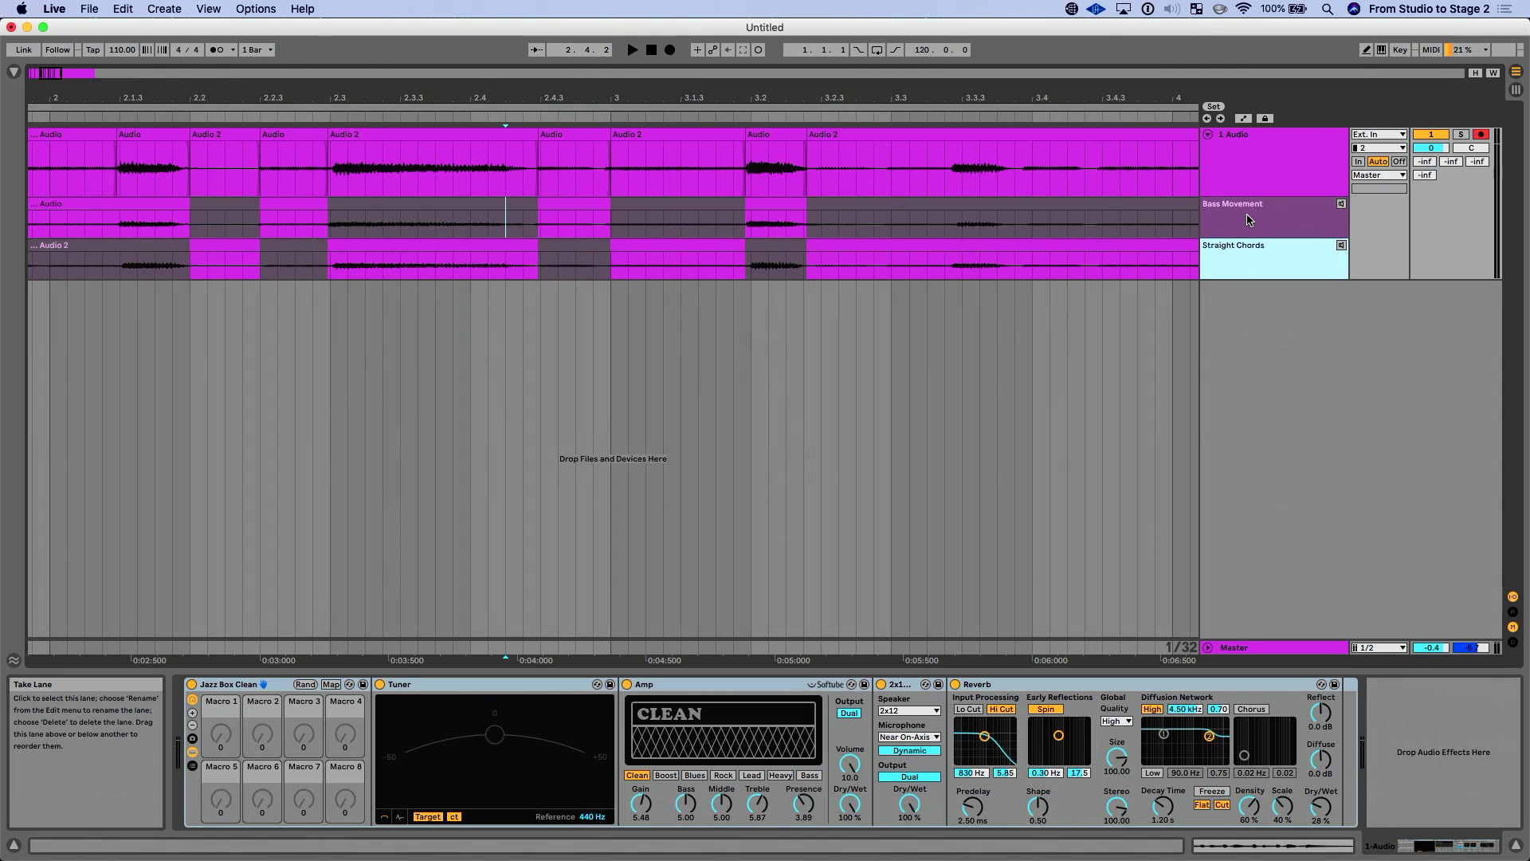
mouse_move(1248, 220)
mouse_down()
mouse_move(1247, 205)
mouse_move(1259, 270)
mouse_move(1251, 203)
mouse_up()
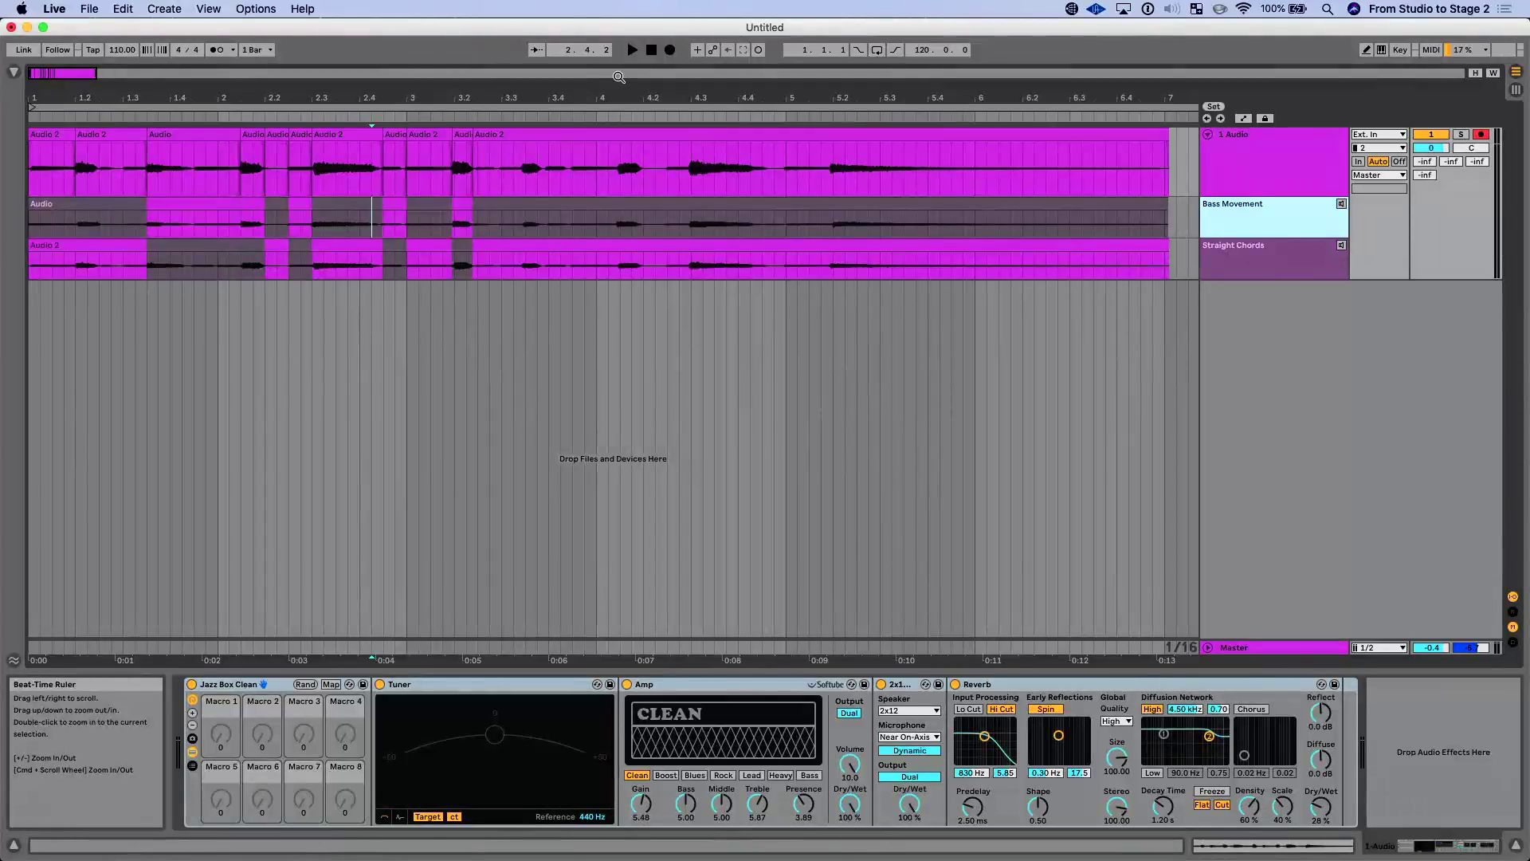
Select the empty range from 12.1.1 to 17.1.1 on the audio track and set it as the loop region.
drag(67, 107, 67, 97)
click(160, 145)
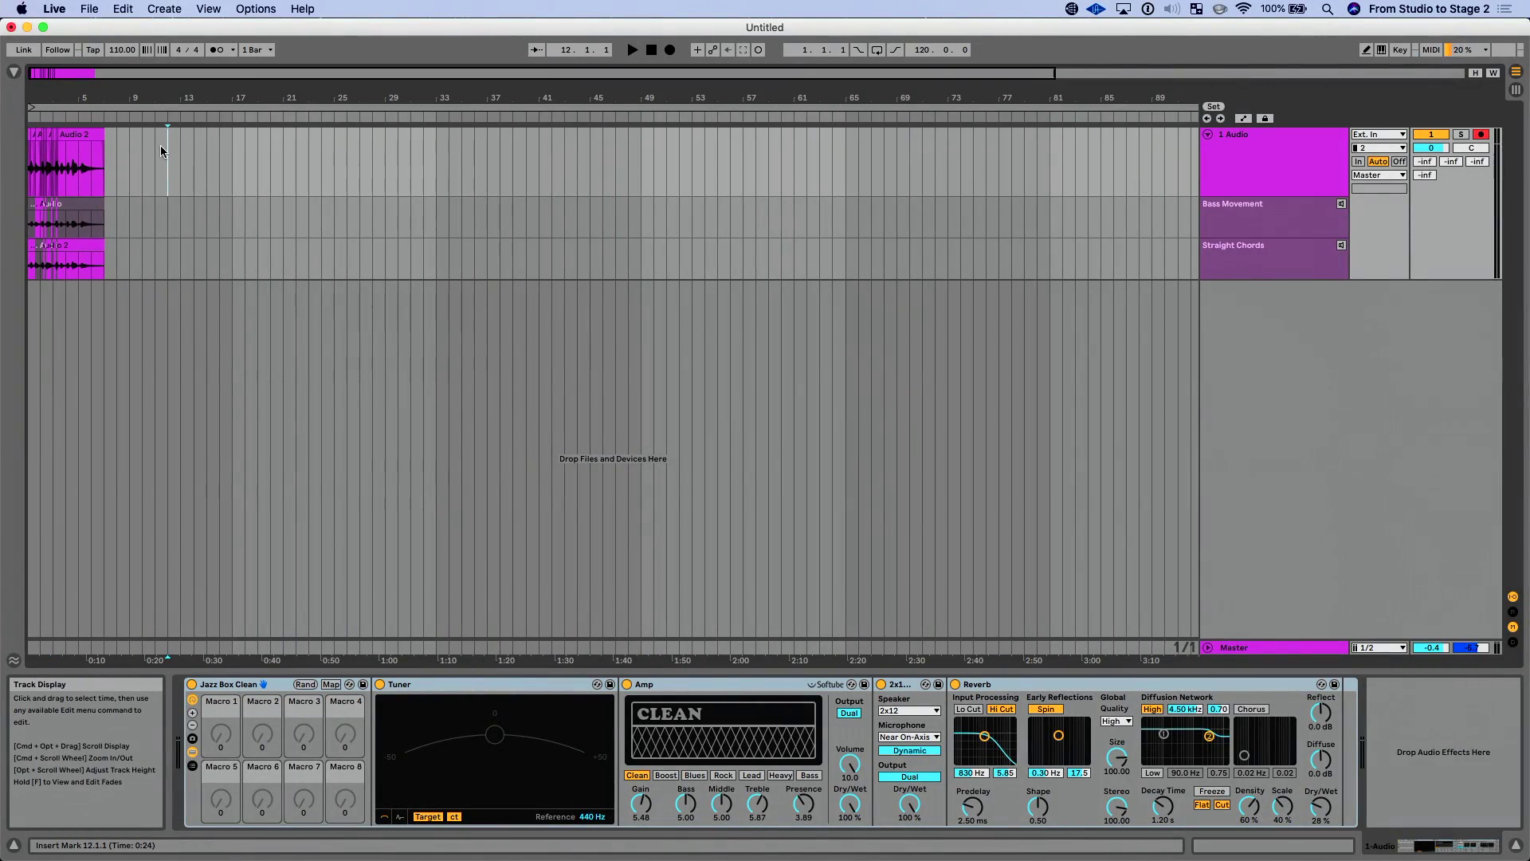
drag(176, 97, 176, 118)
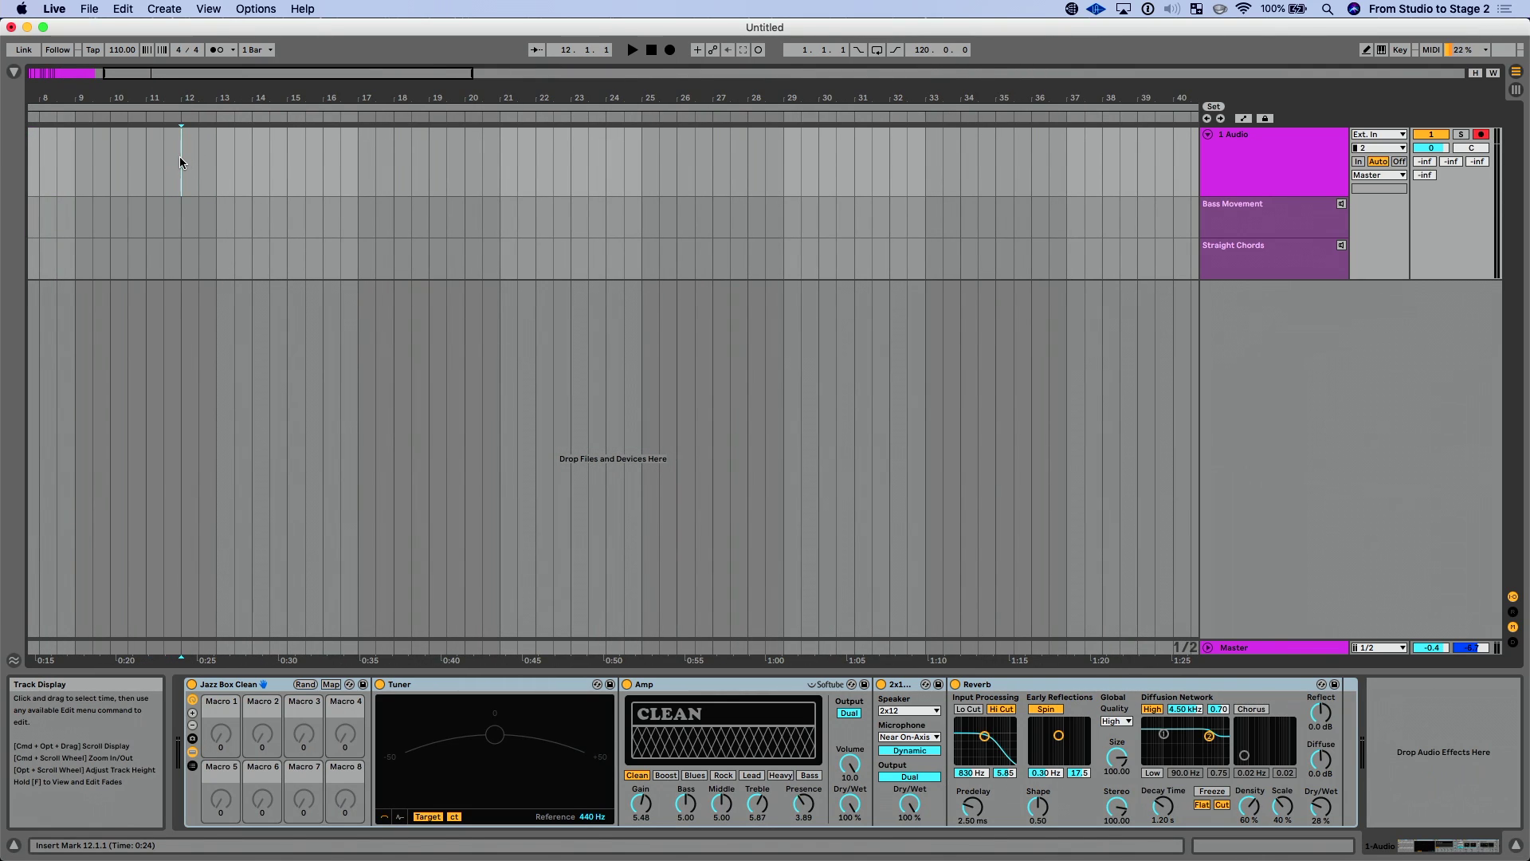
scroll(179, 156, down, 1)
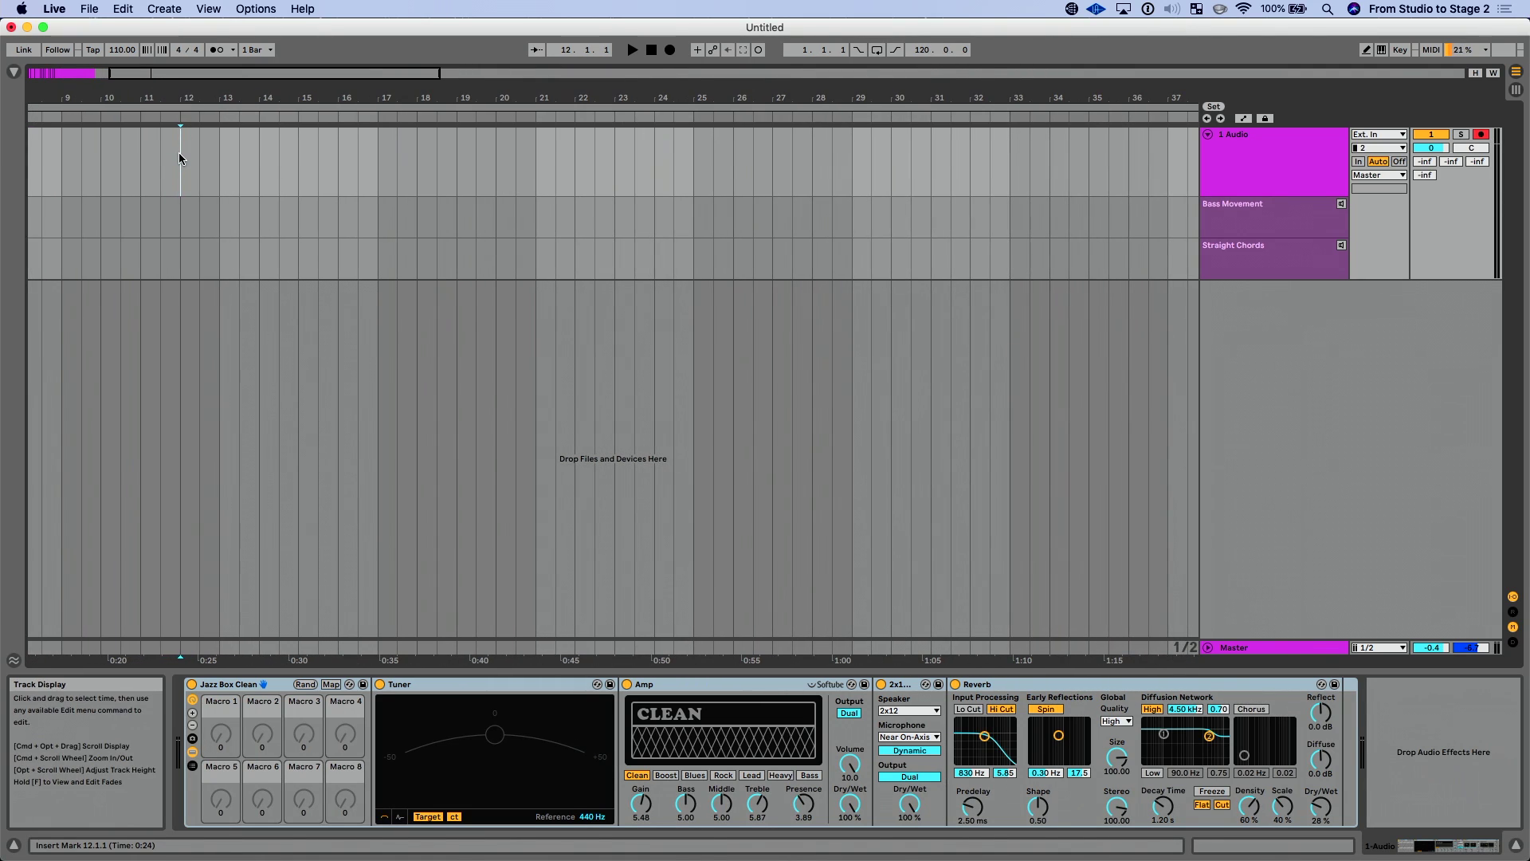
drag(189, 159, 268, 160)
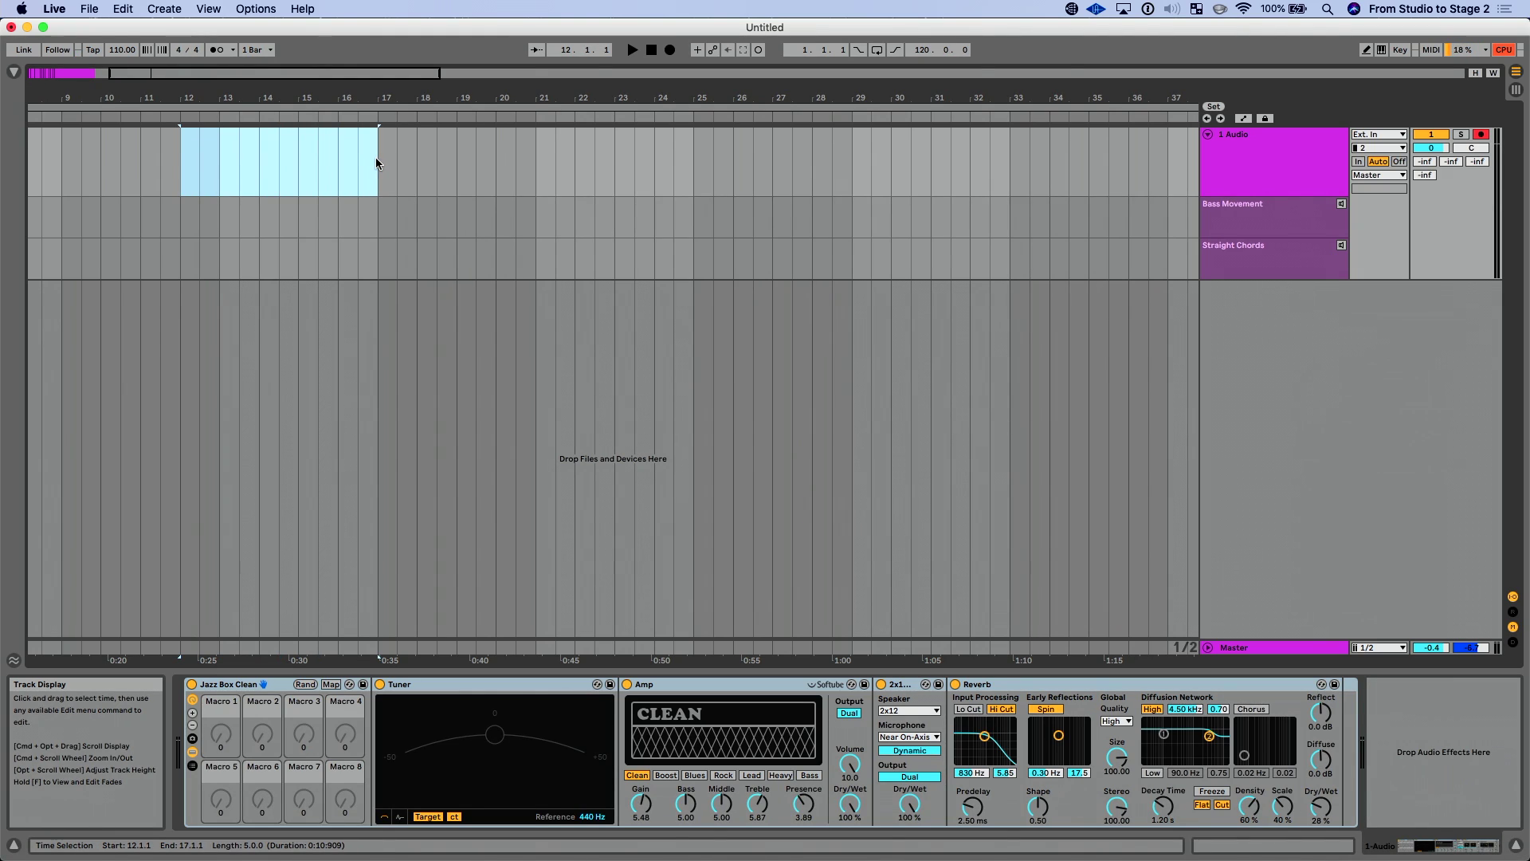
key(super+l)
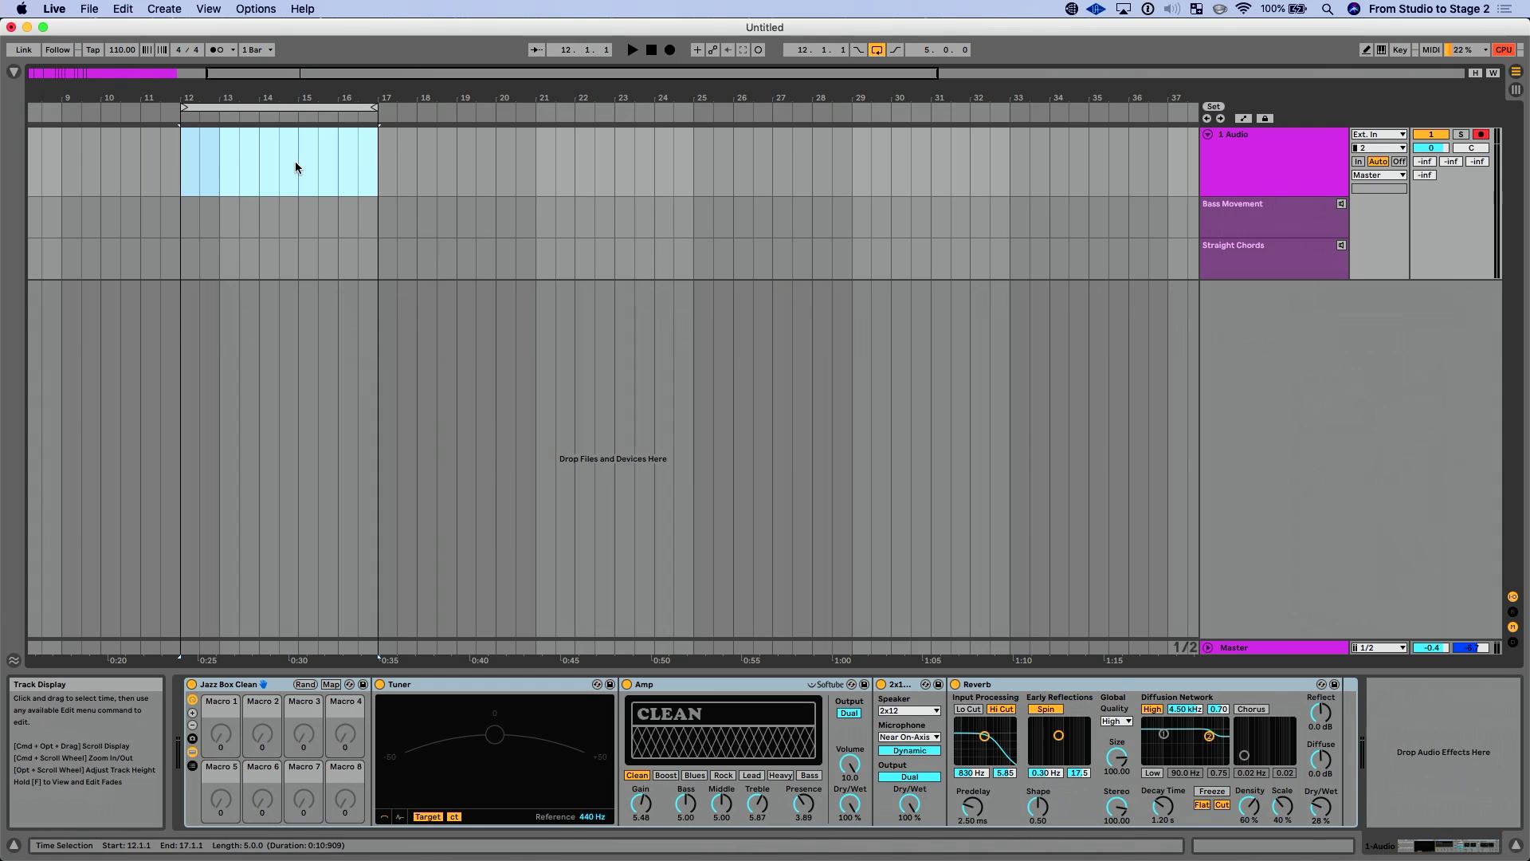
Place the insert marker at 10.3.1 ahead of the loop, and turn on the metronome during a brief playback.
scroll(295, 161, left, 5)
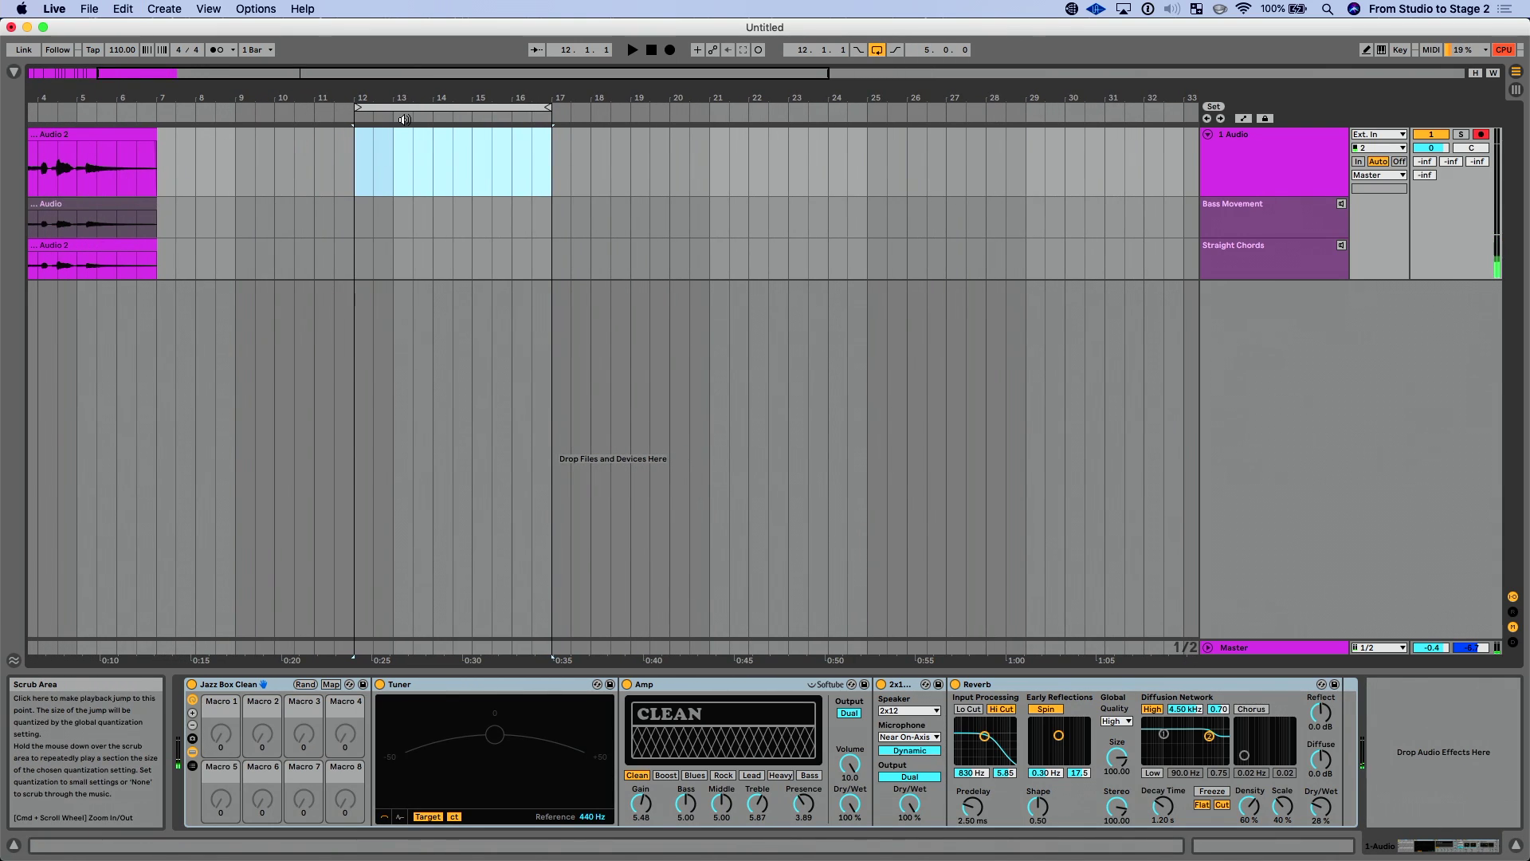
click(293, 150)
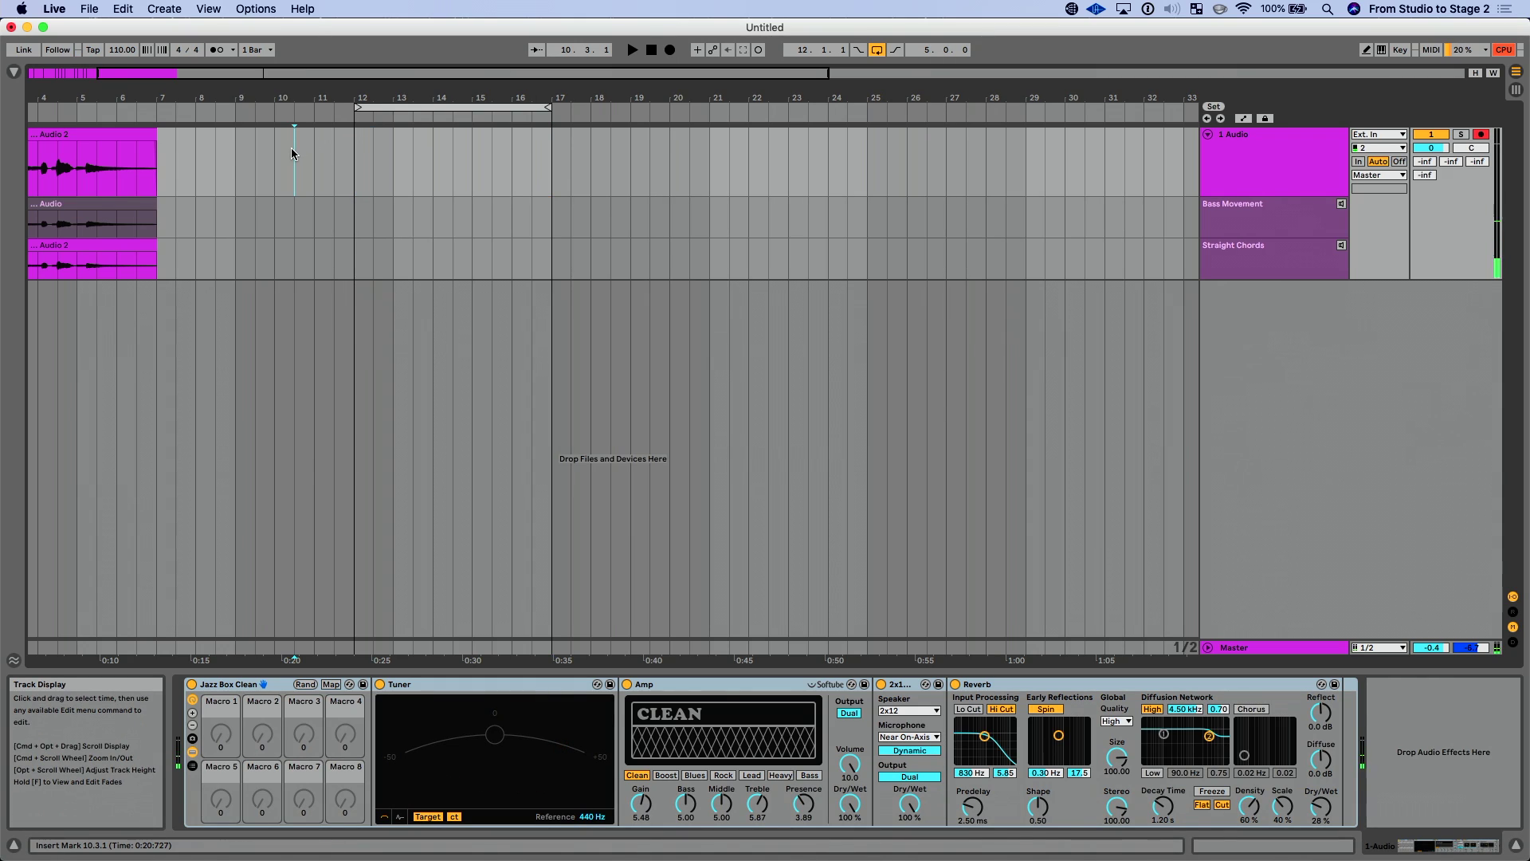
key(space)
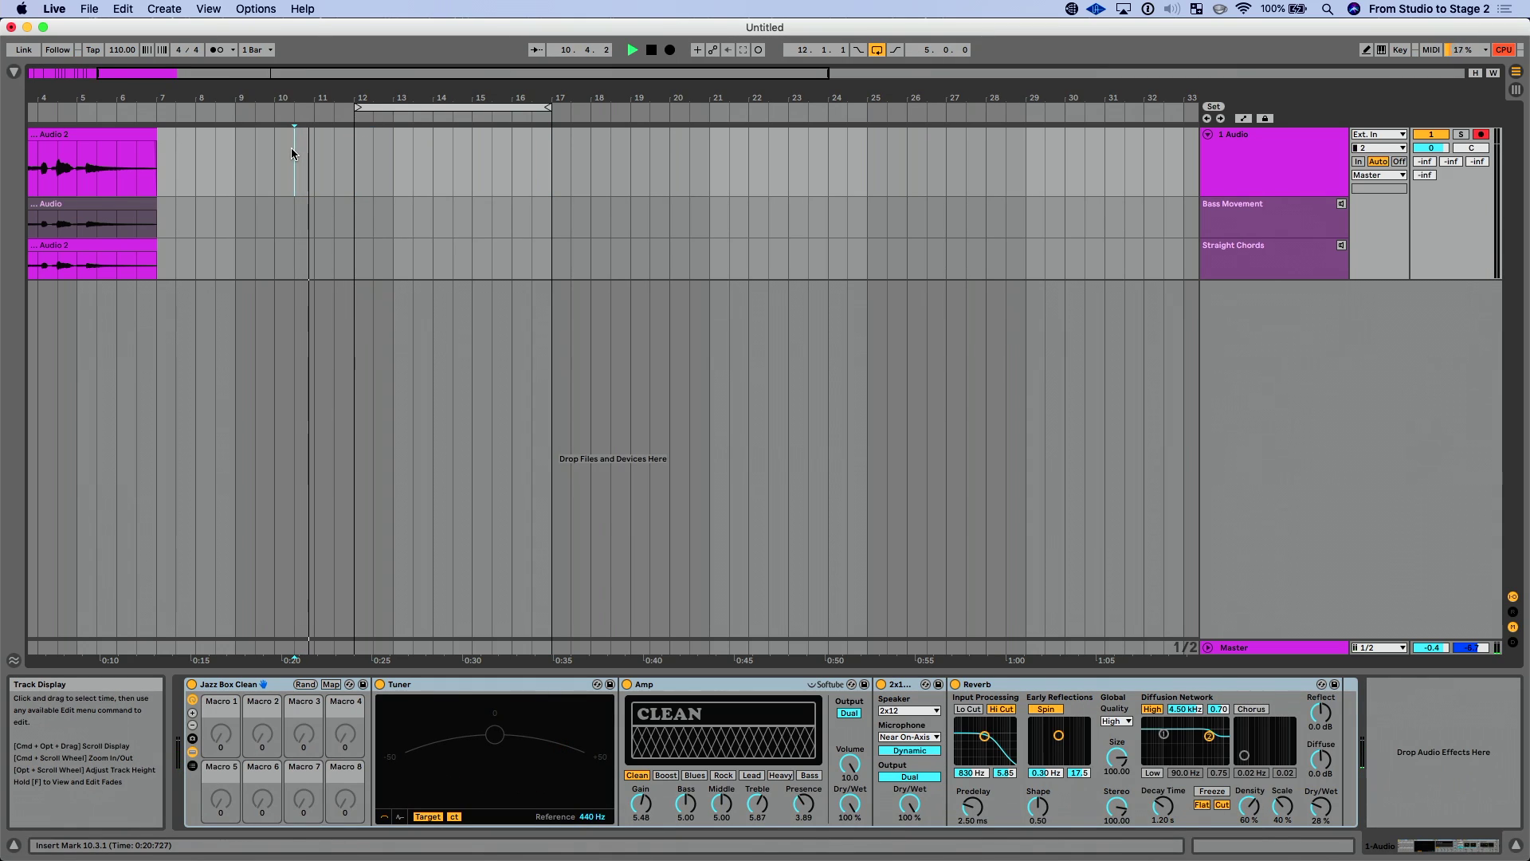
click(216, 50)
key(space)
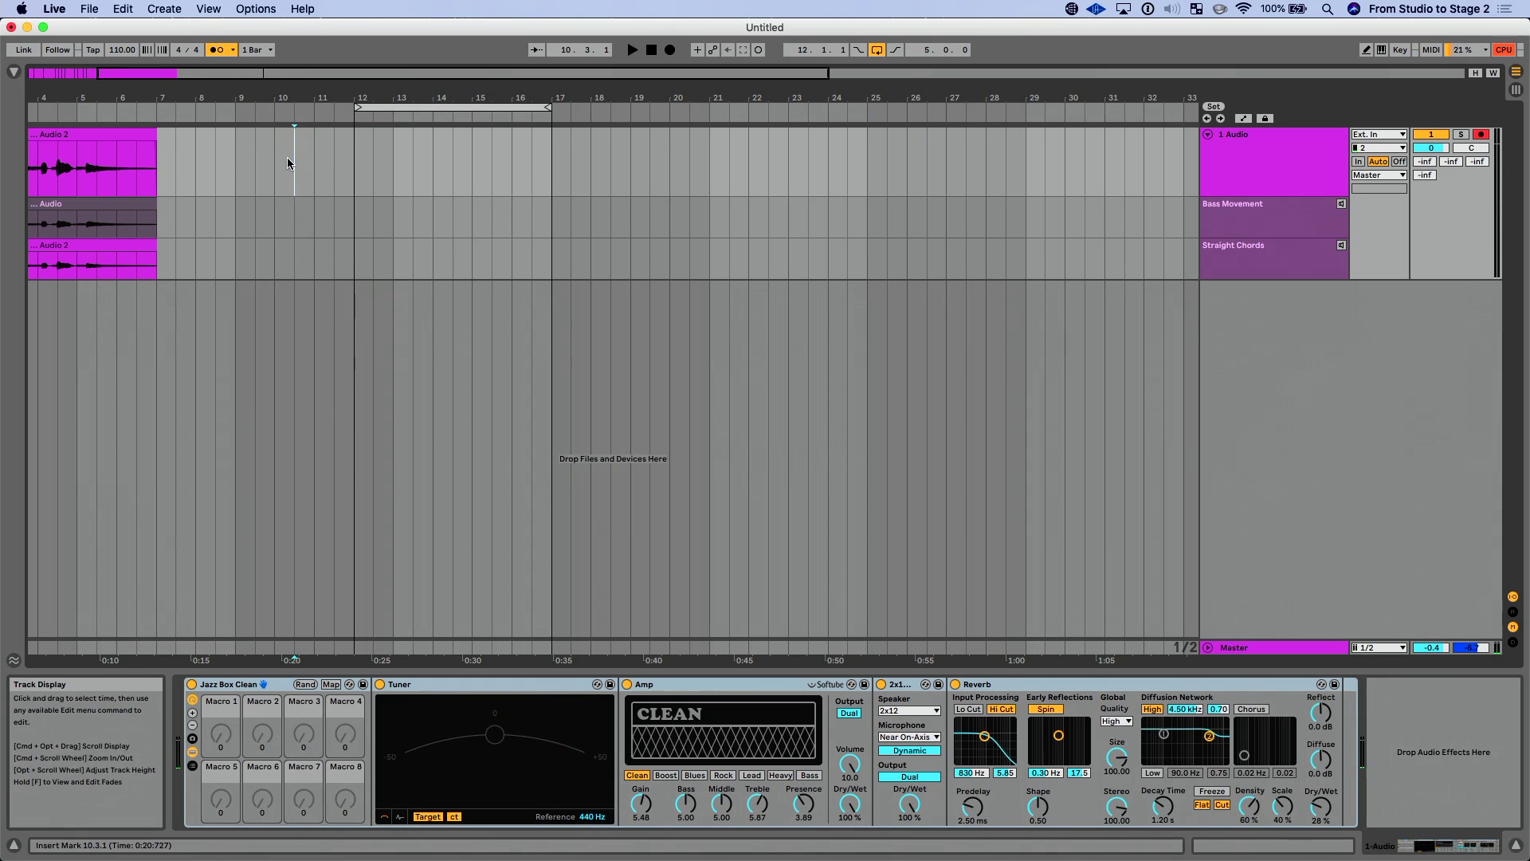
Record looped guitar takes into new take lanes across bars 12 to 17, starting playback from 10.3.1, and stop recording.
key(space)
click(670, 50)
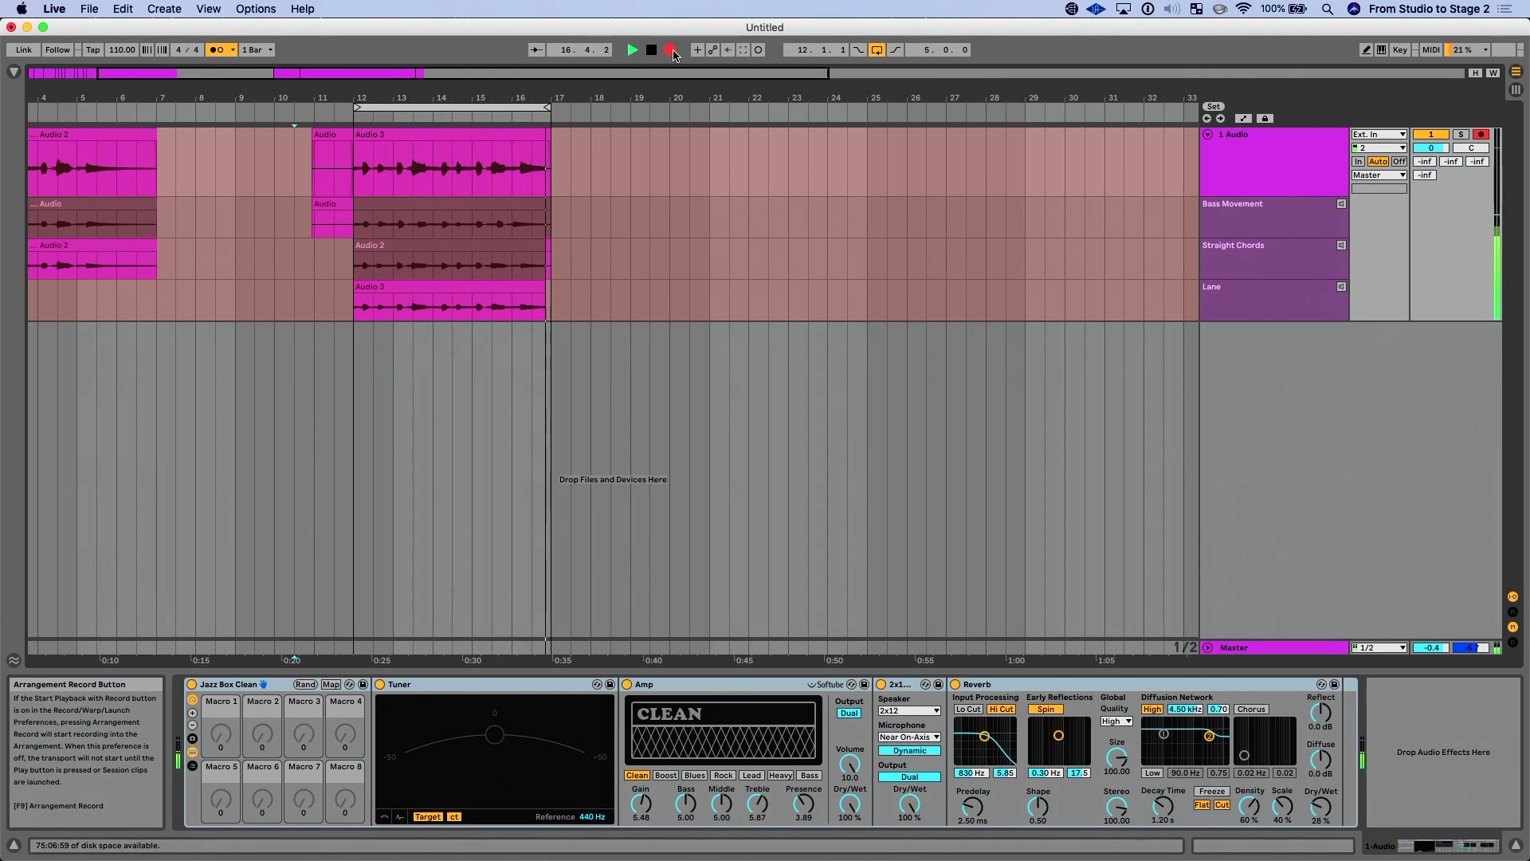
click(671, 50)
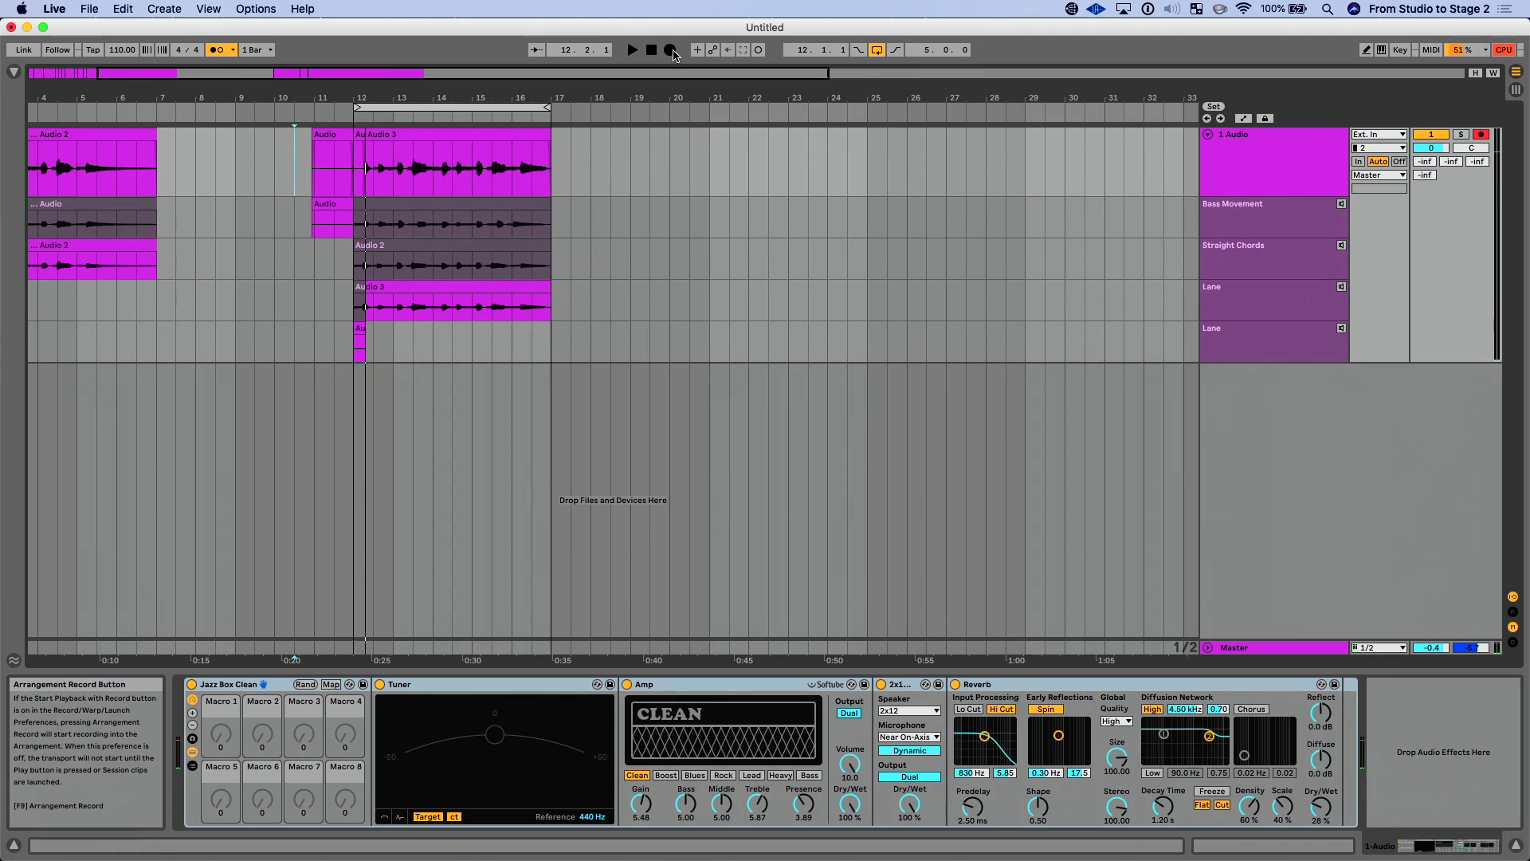